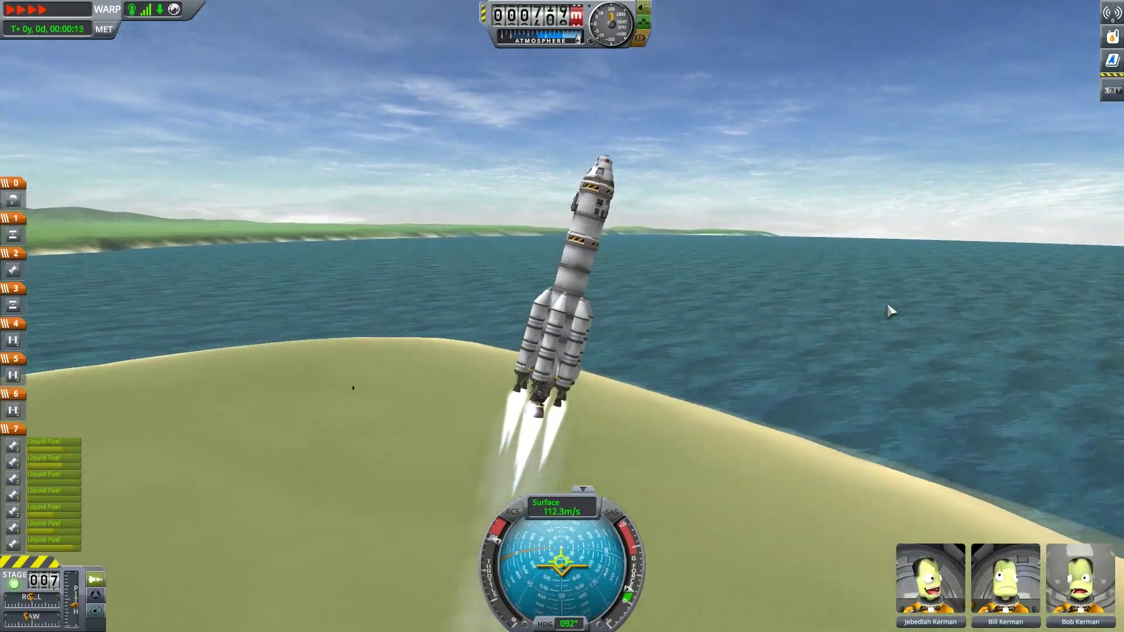
- Jettison the spent boosters during the ascent and plan a circularization burn at the Kerbin apoapsis
key(space)
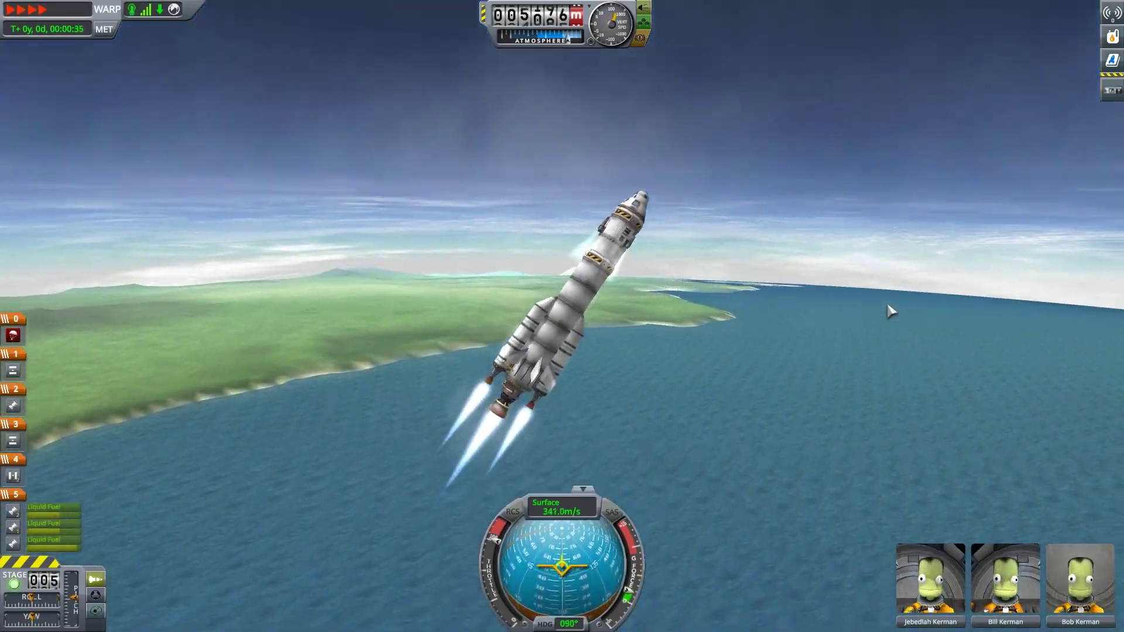
key(space)
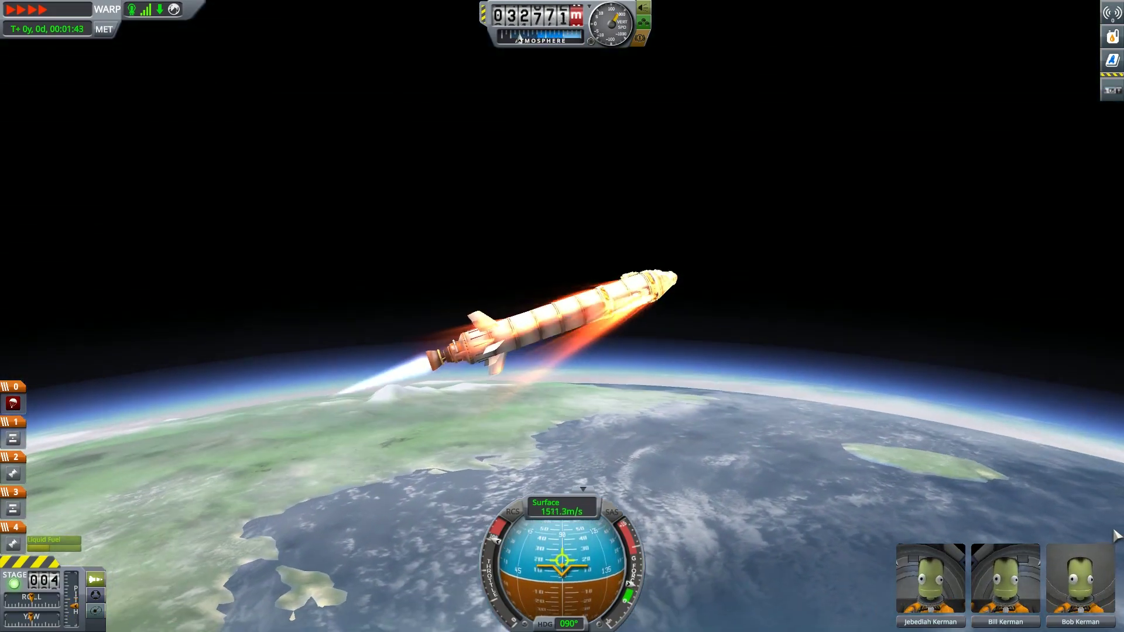
key(m)
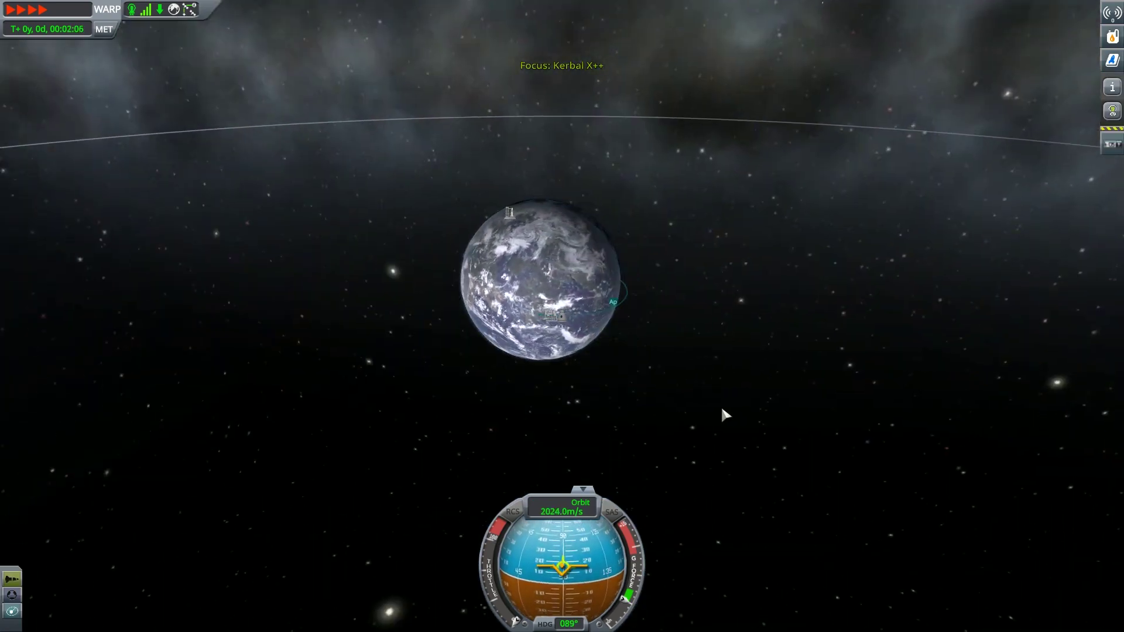
scroll(722, 405, up, 6)
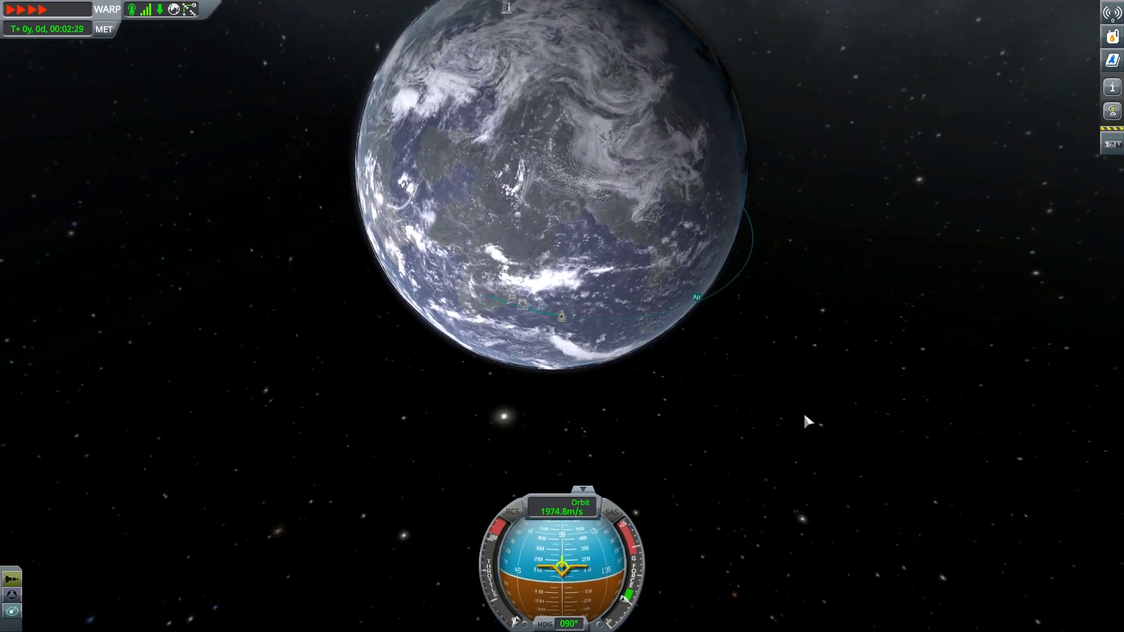
click(562, 316)
mouse_move(685, 316)
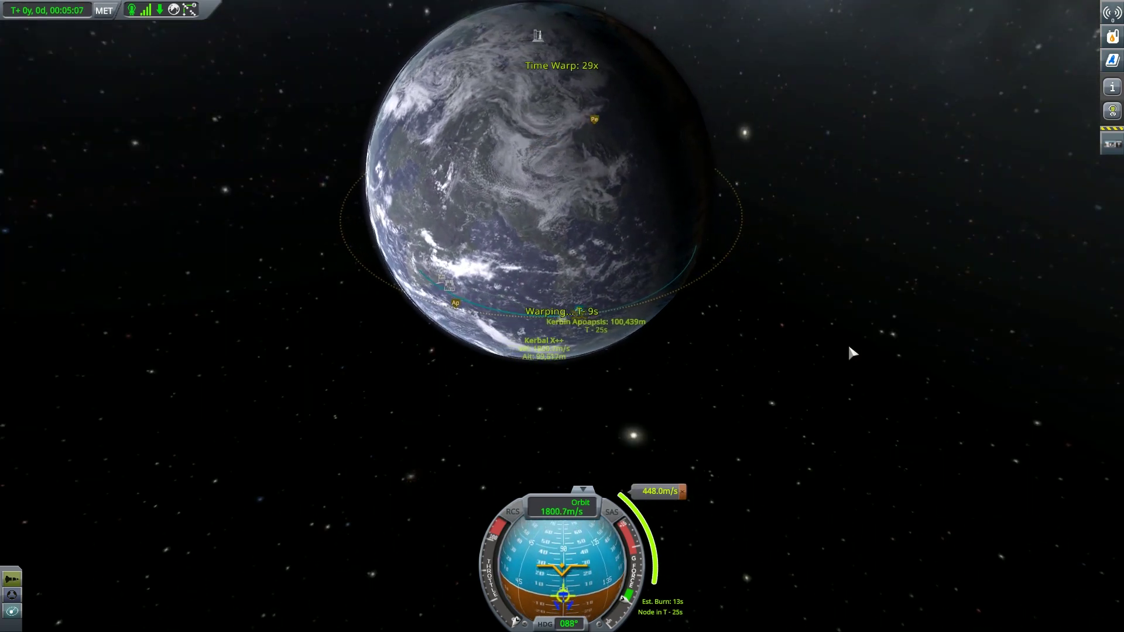
- Execute the 448 m/s maneuver burn at full throttle to circularize the orbit around Kerbin
key(m)
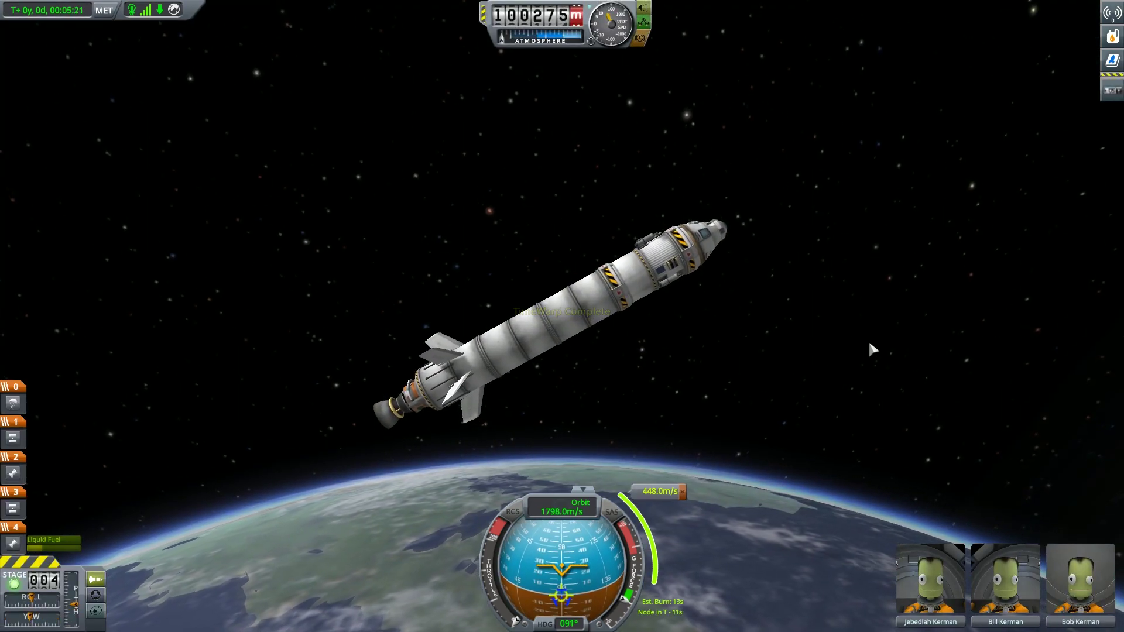
key(z)
key(m)
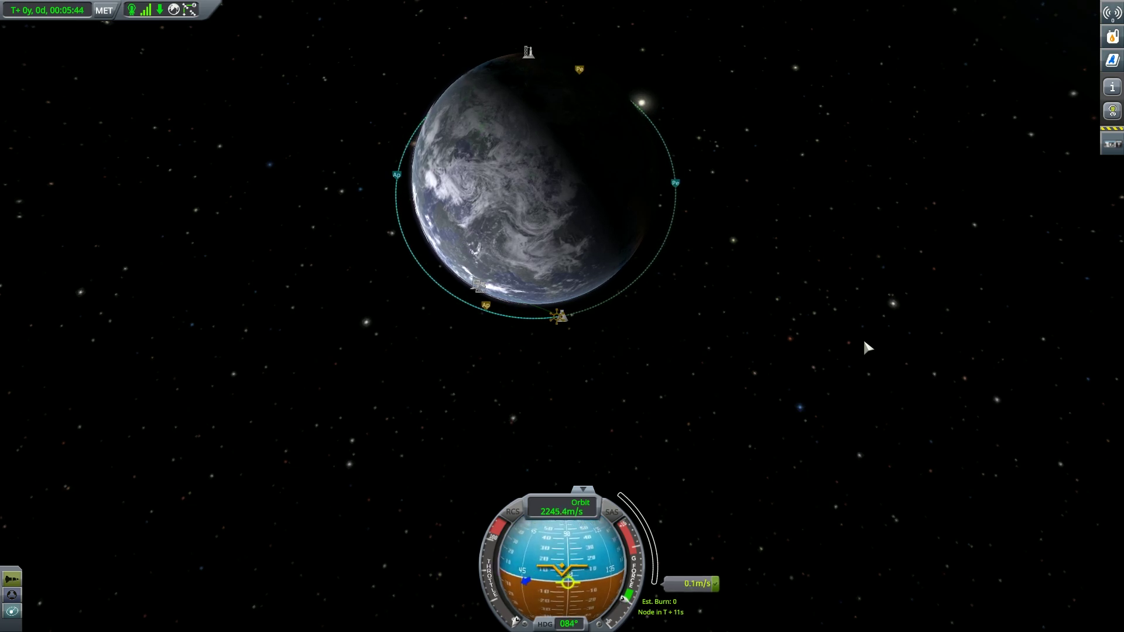
- Plan a transfer maneuver of about 1019 m/s from Kerbin orbit to the Mun and time-warp to it
scroll(865, 345, down, 5)
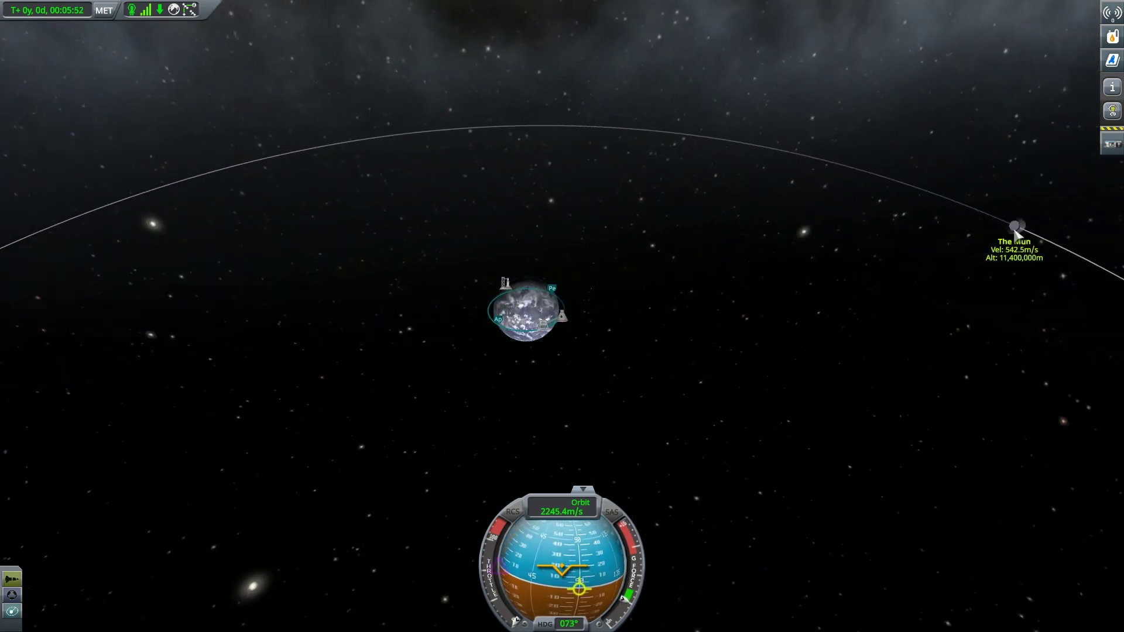
drag(1016, 231, 857, 374)
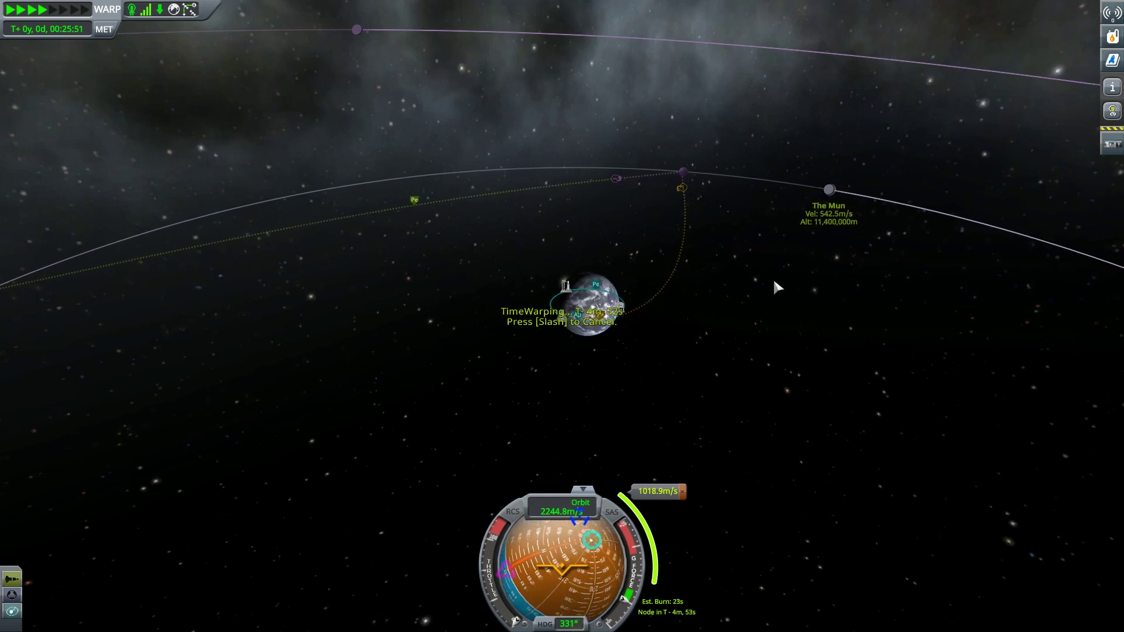
key(m)
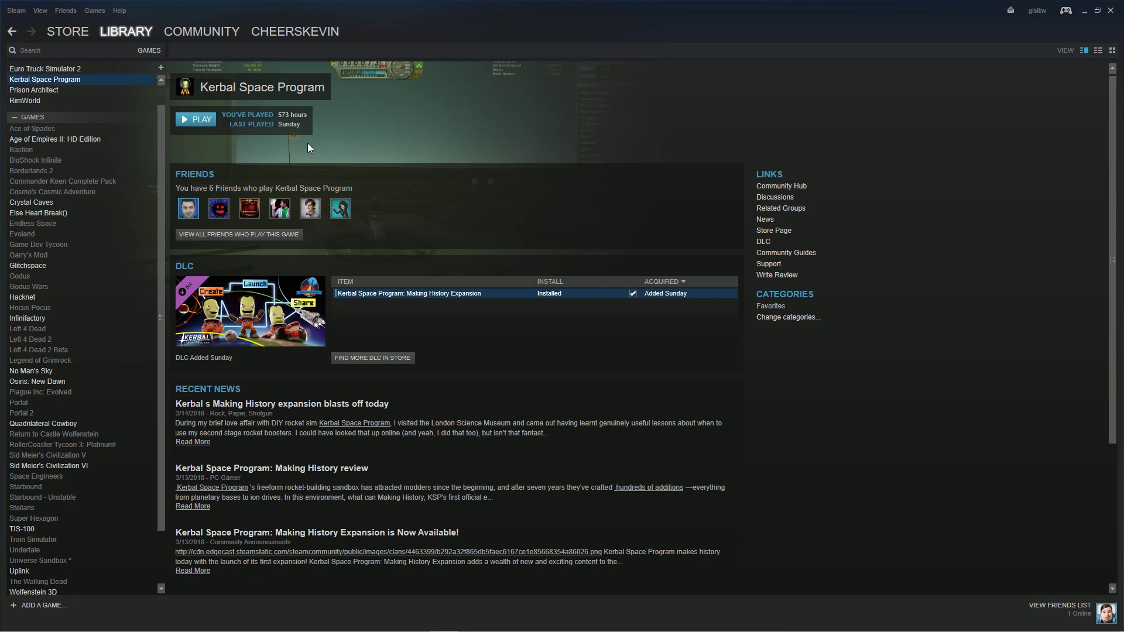
- In Steam, check which earlier game versions are offered as betas in Kerbal Space Program's properties
double_click(111, 79)
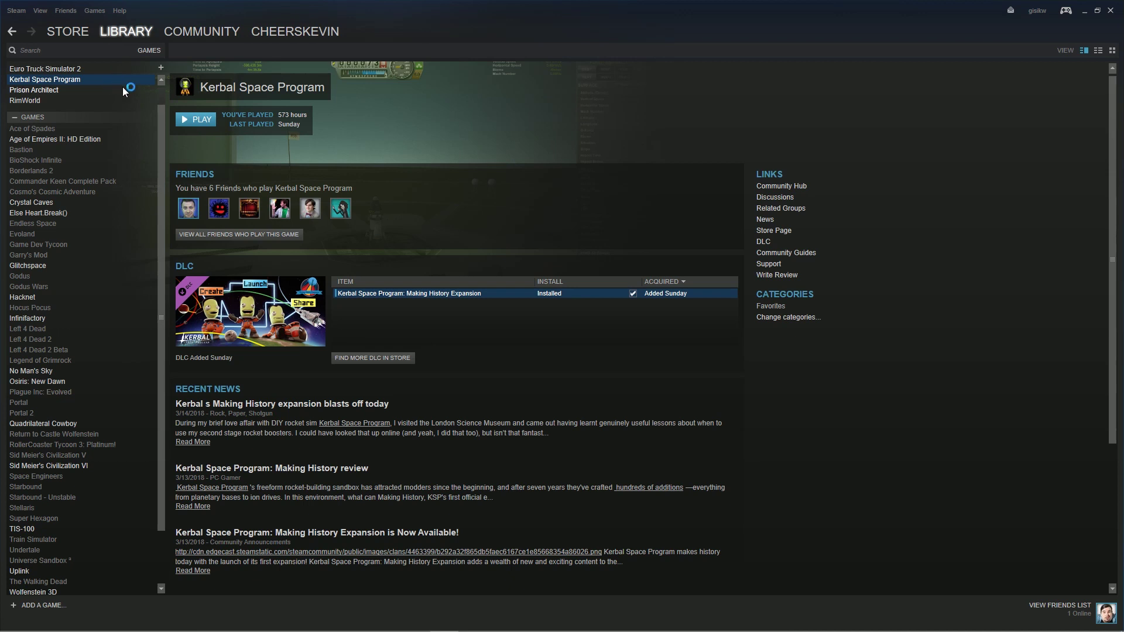
right_click(56, 77)
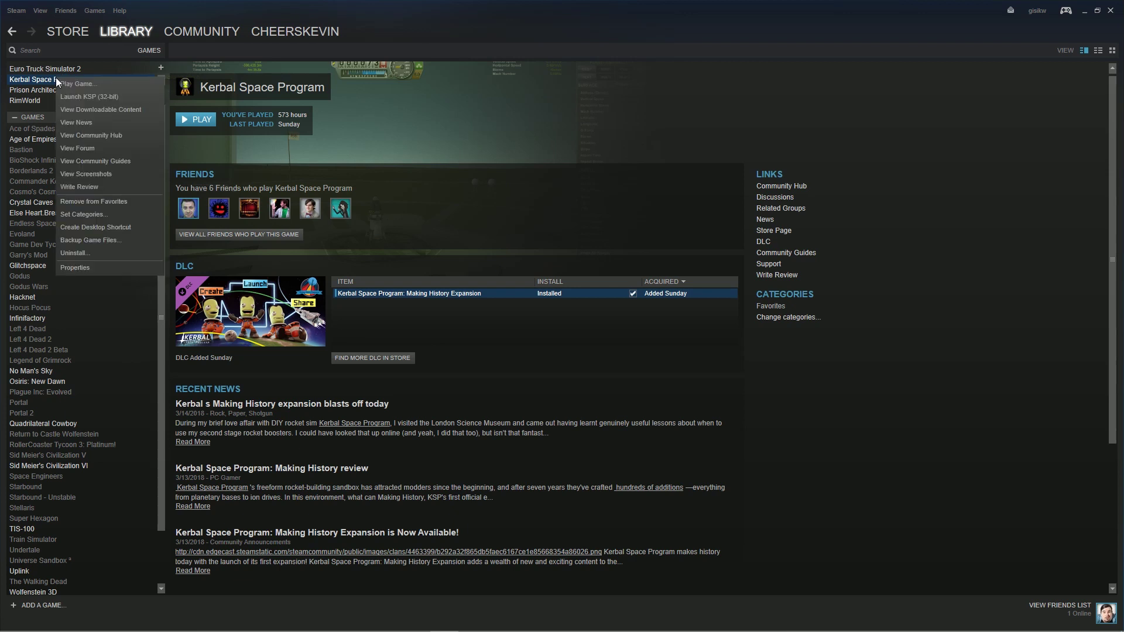
click(86, 268)
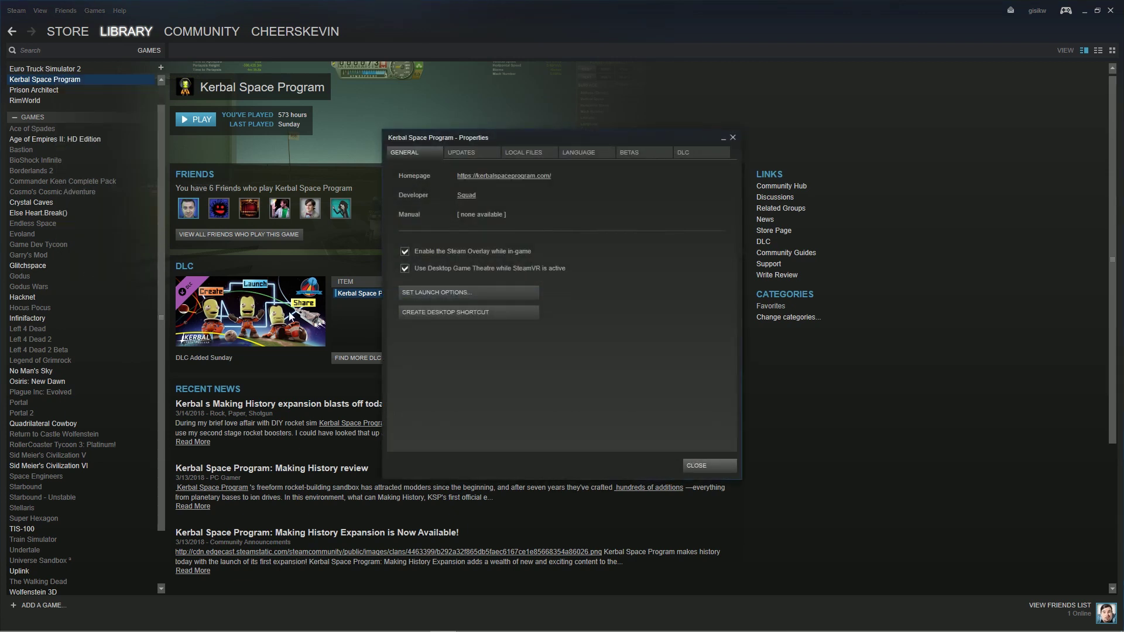
click(638, 152)
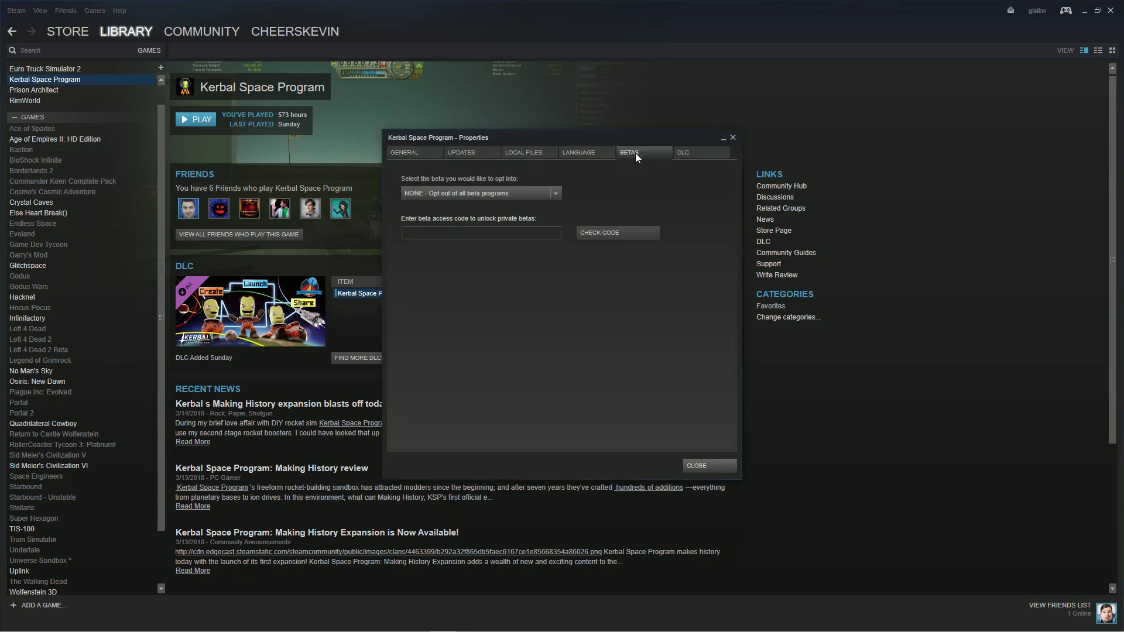
click(503, 197)
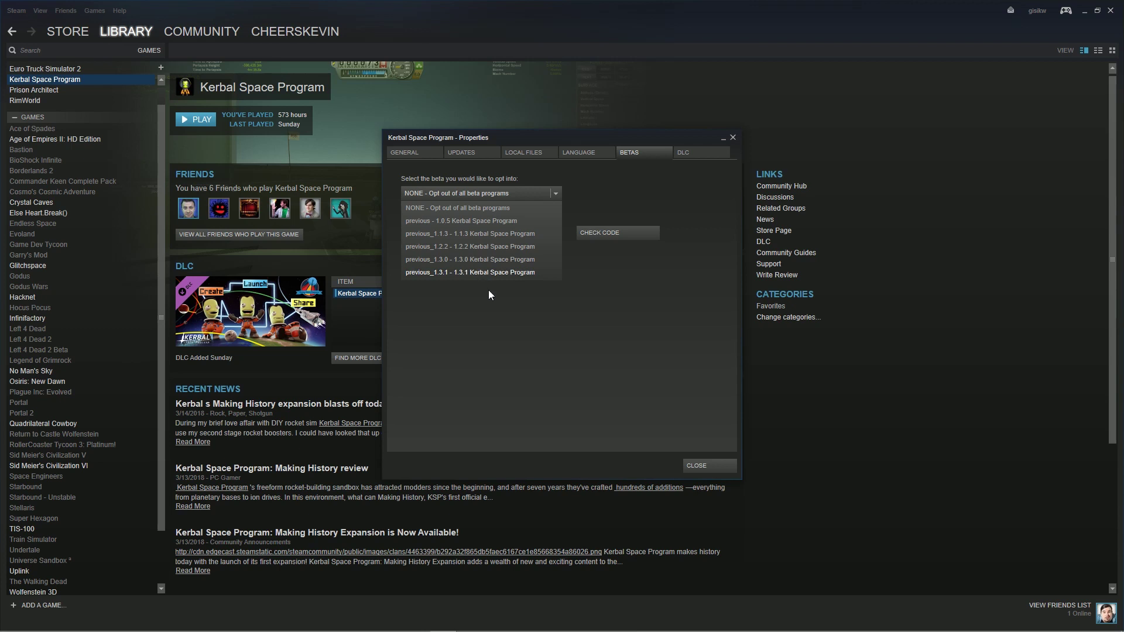
click(501, 194)
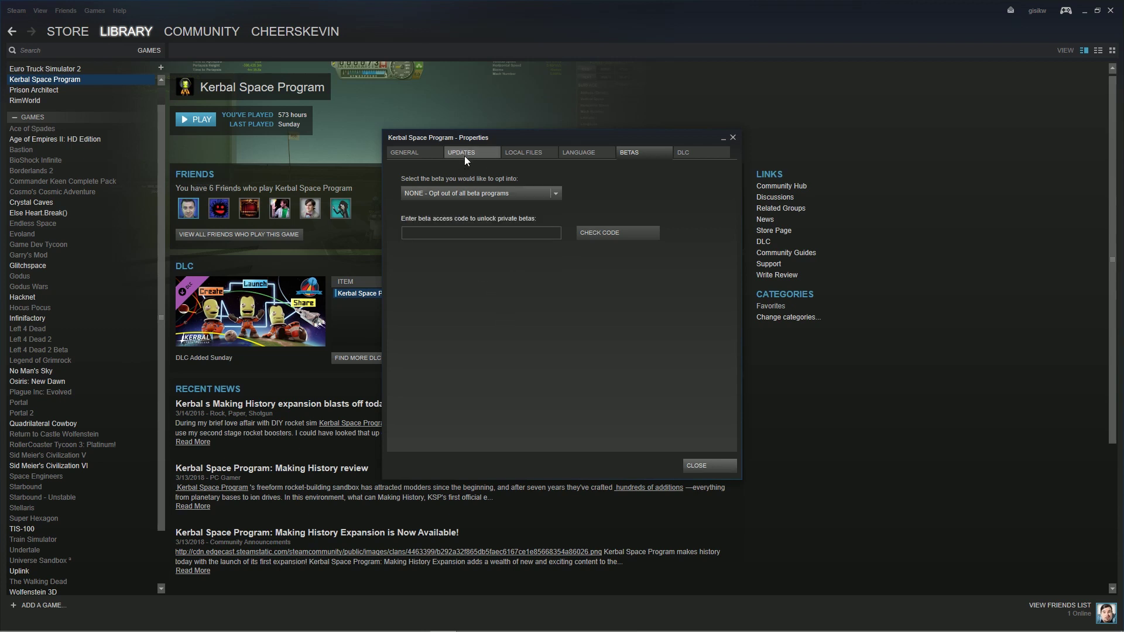
- Browse the local files of Kerbal Space Program from its properties and move the folder window clear for viewing
click(428, 155)
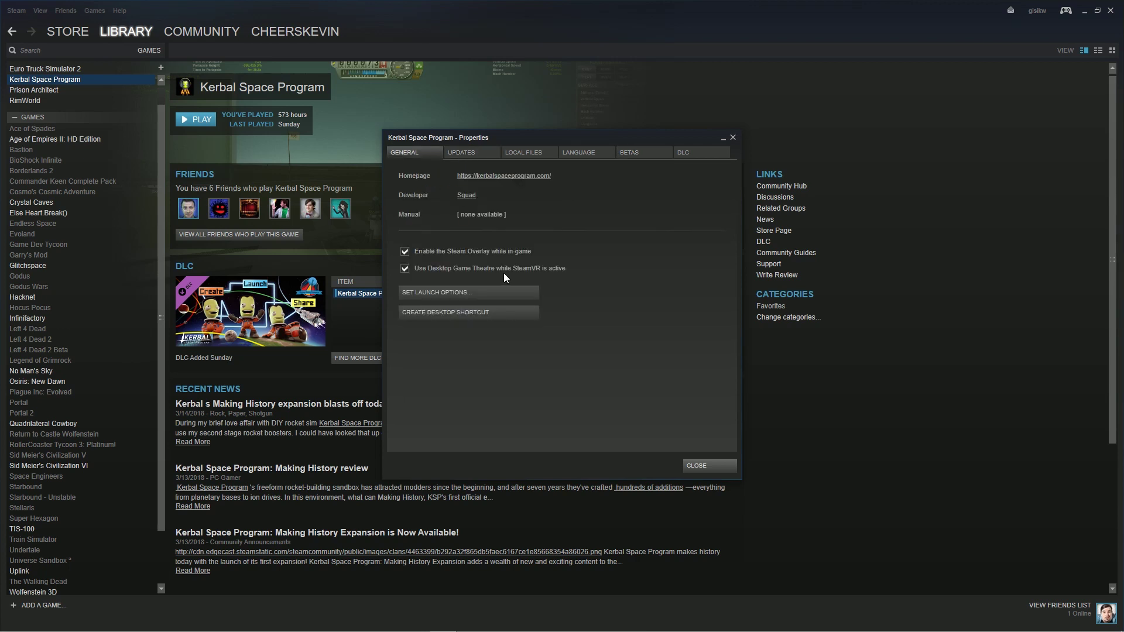
click(518, 154)
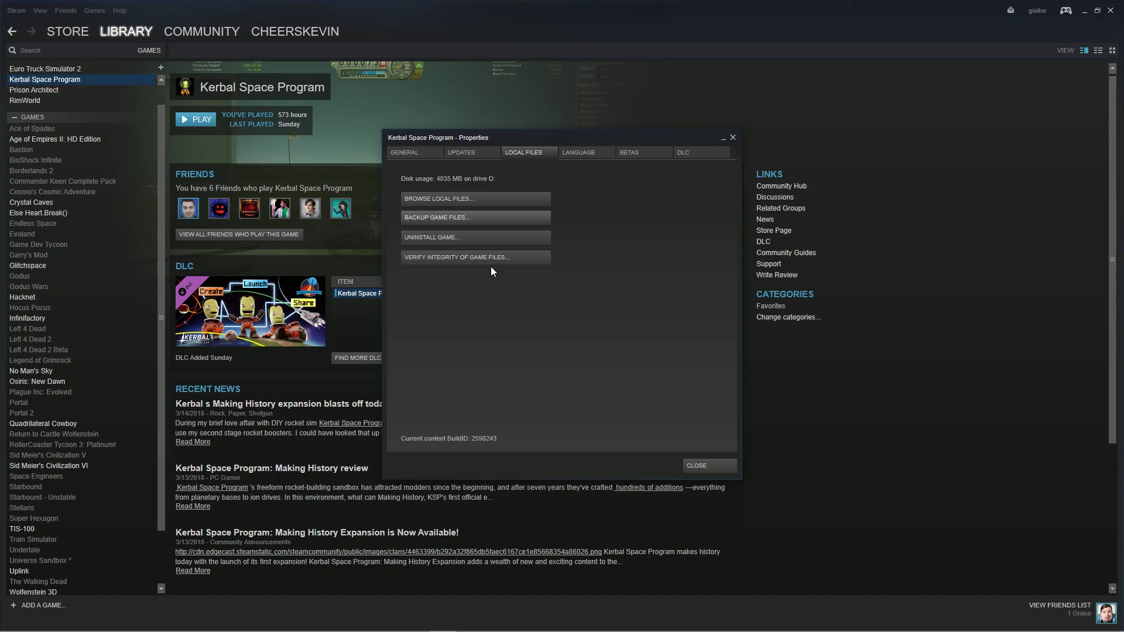
click(462, 198)
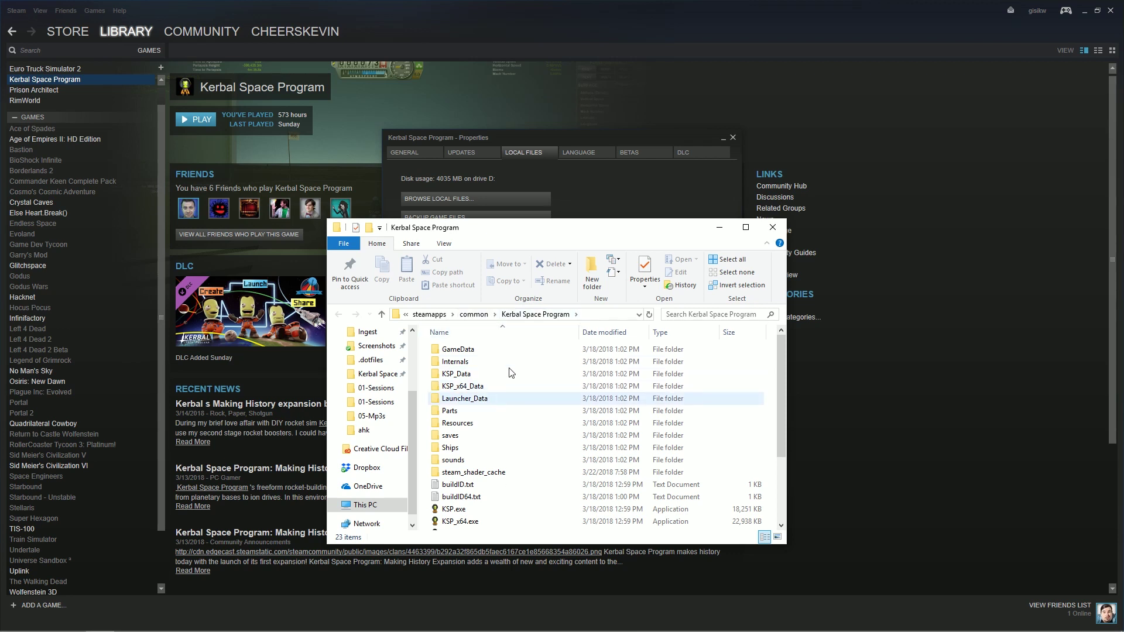
drag(545, 233, 430, 180)
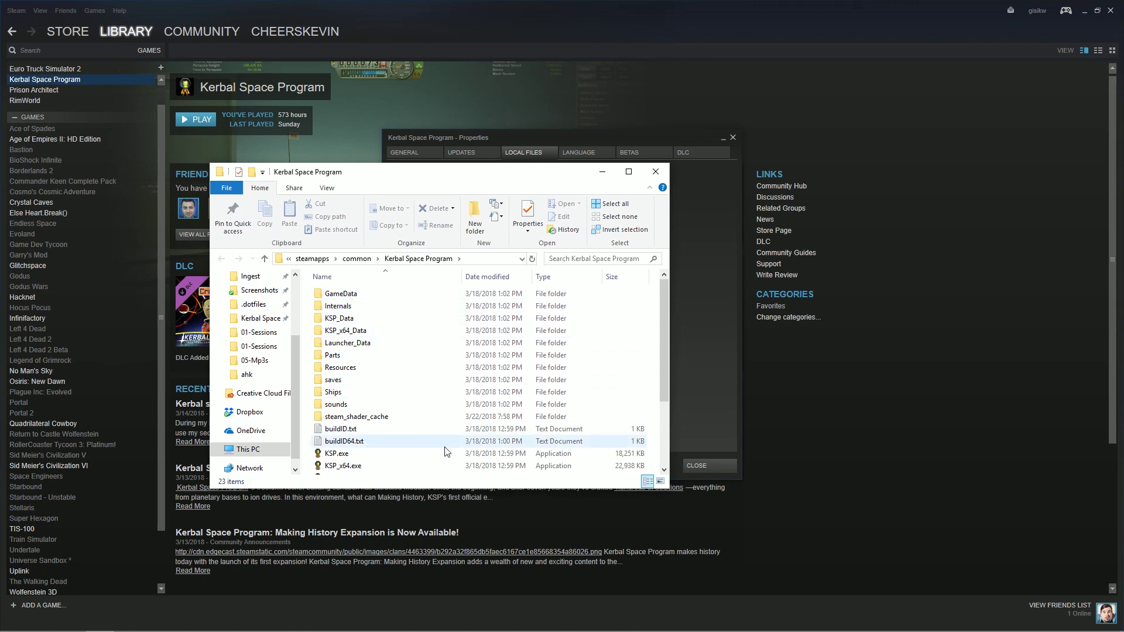
- Look through the craft files in the SPH and VAB folders inside the Ships folder
double_click(354, 393)
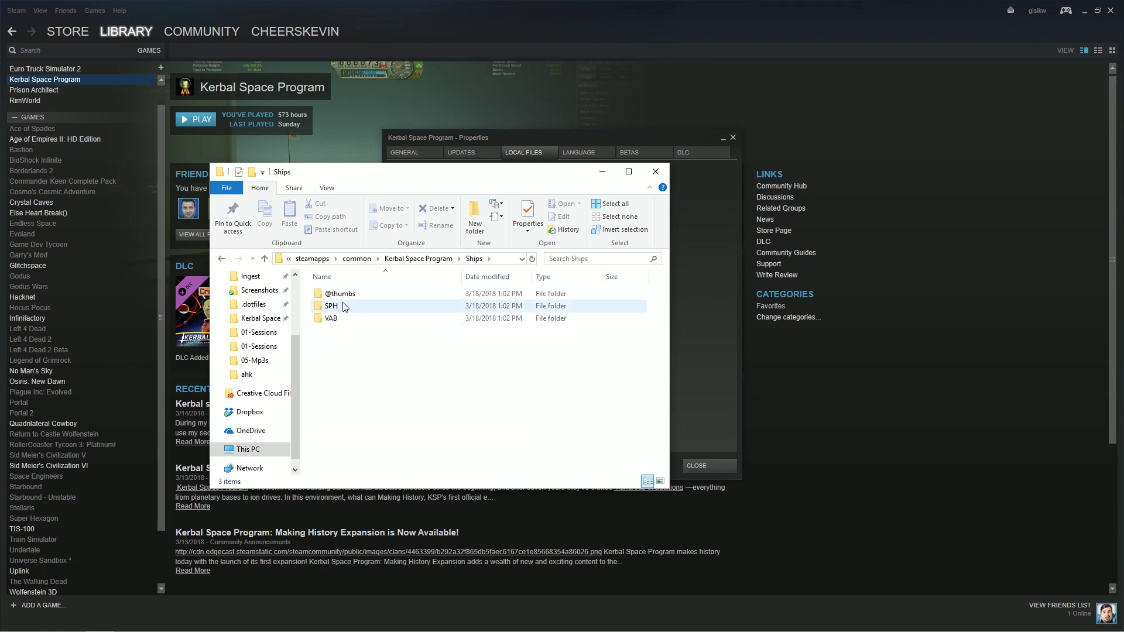
double_click(339, 305)
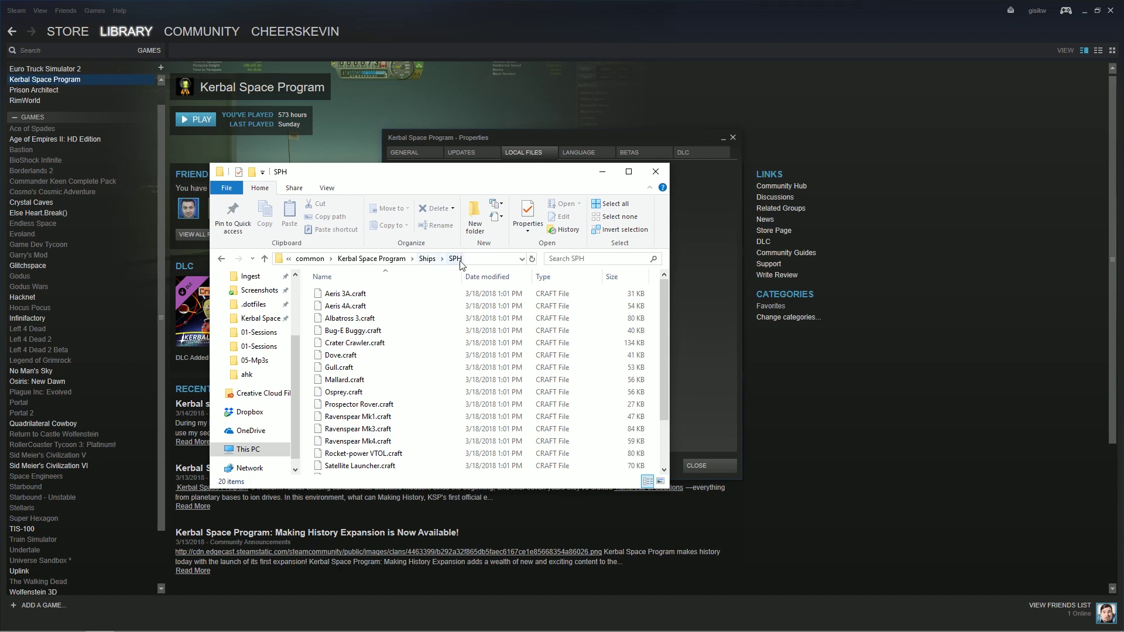
click(431, 263)
double_click(345, 318)
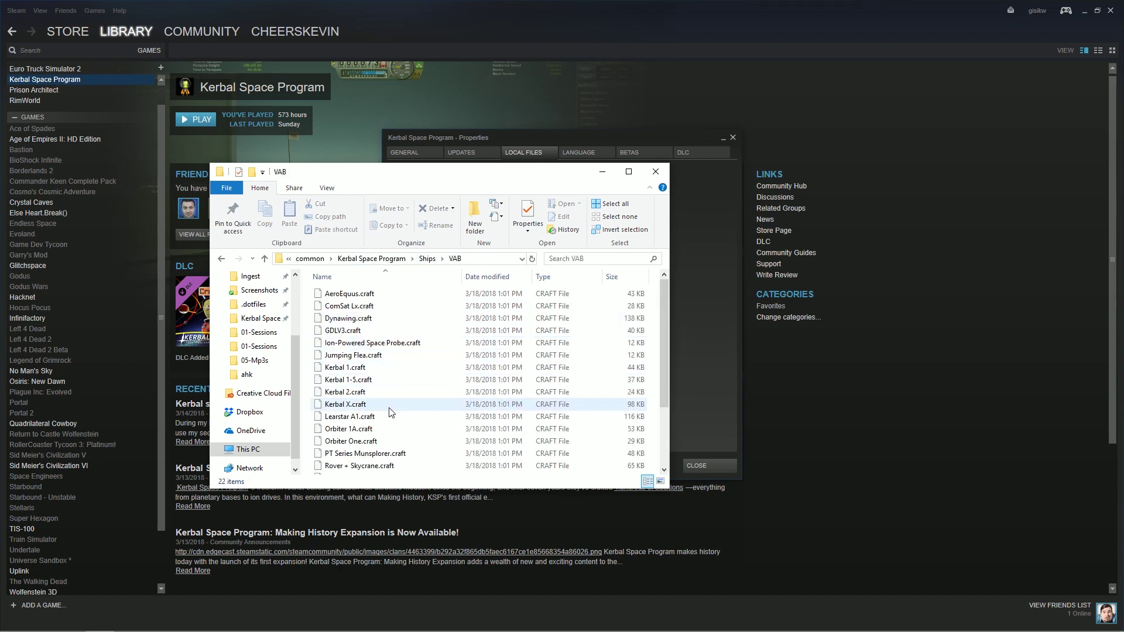
scroll(385, 394, down, 3)
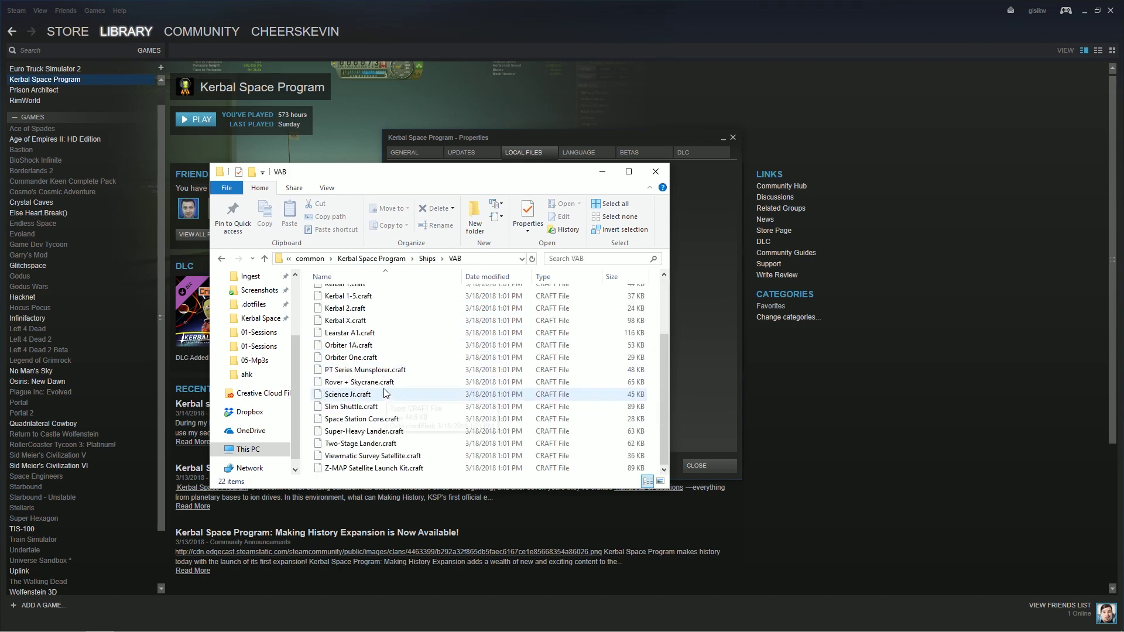
click(427, 259)
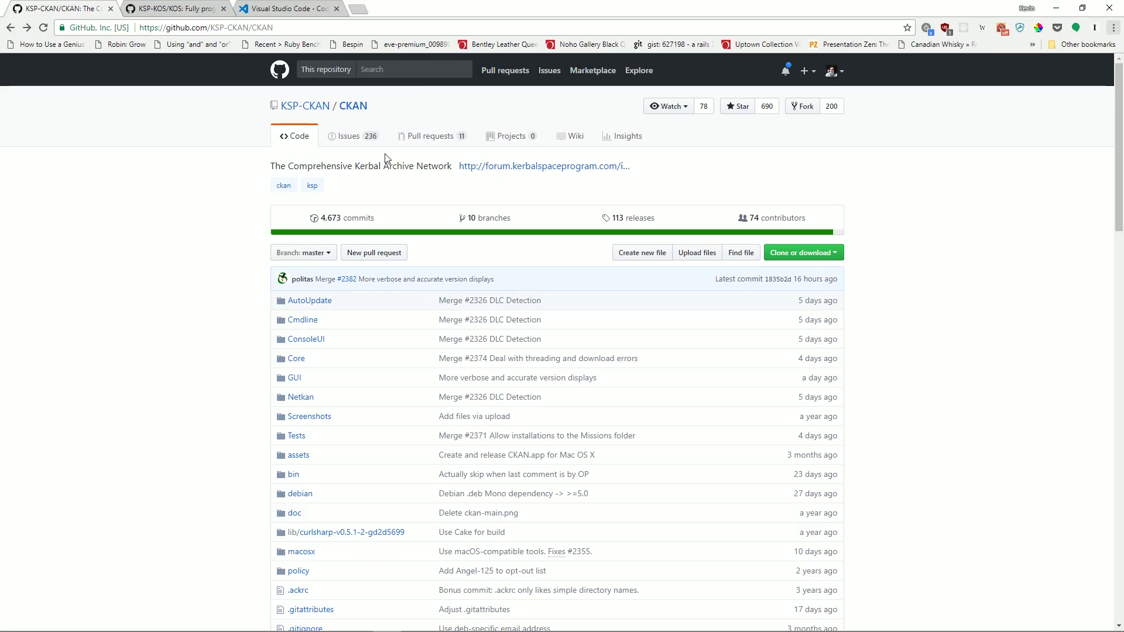
- In the browser, look over the CKAN forum thread and the README of the KSP-CKAN/CKAN repository
click(475, 170)
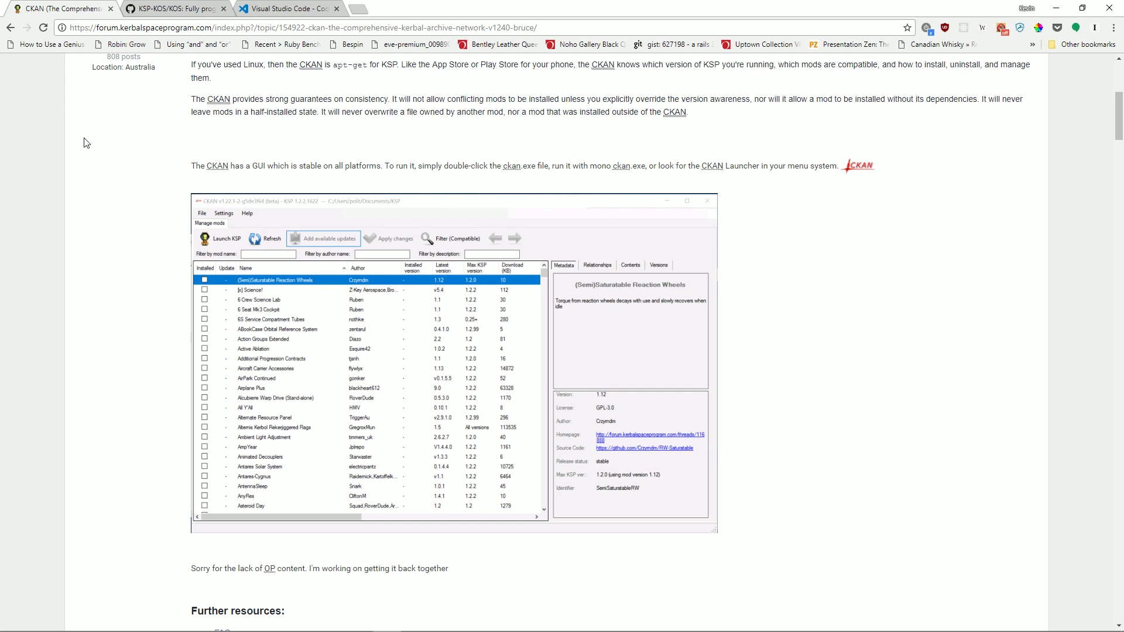
click(11, 28)
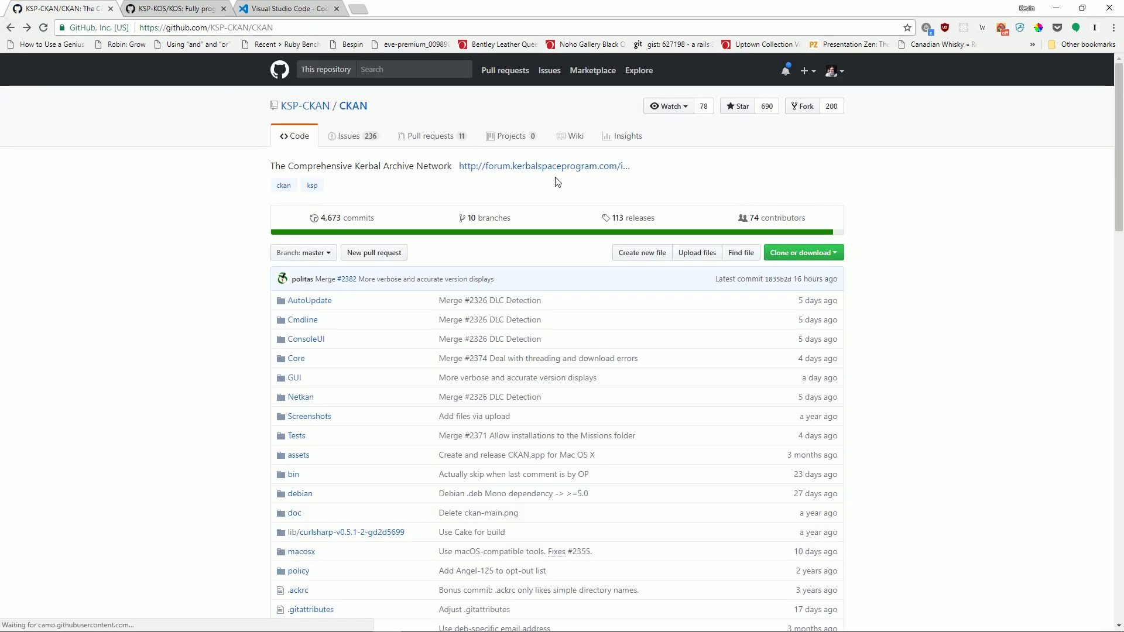
scroll(301, 237, down, 15)
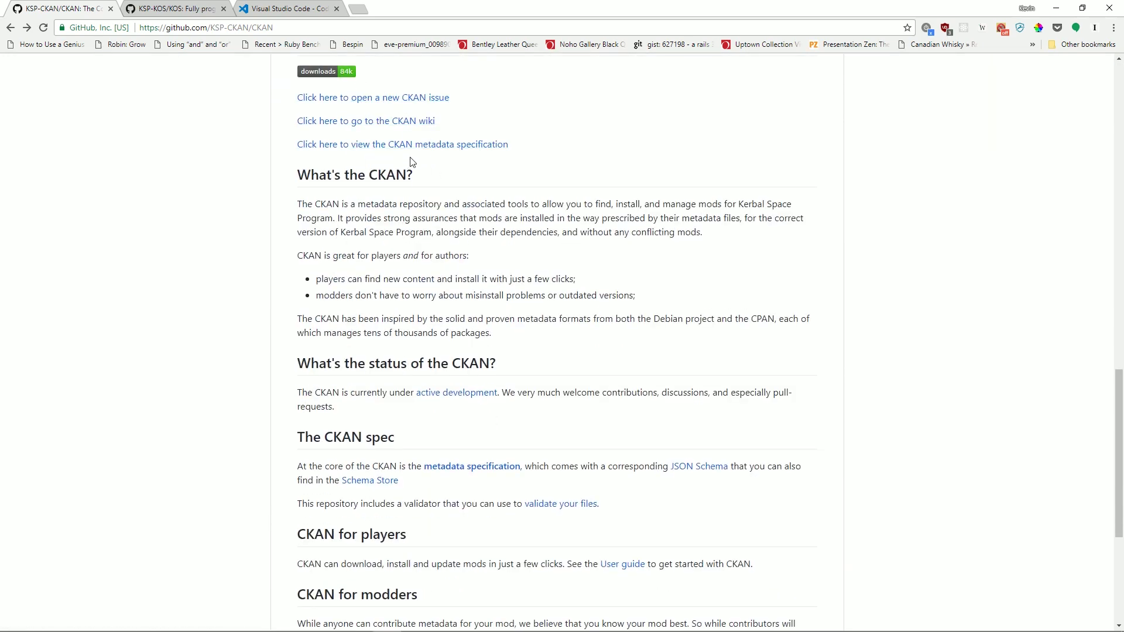
scroll(507, 357, down, 5)
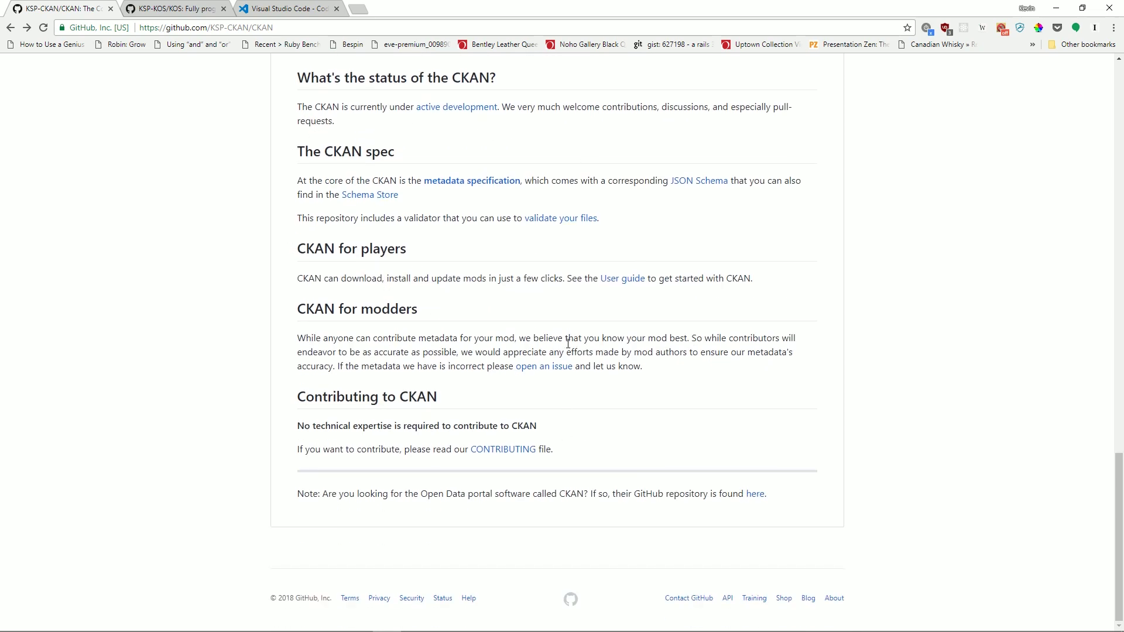
- Open the CKAN user guide linked from the README and review its installation and client usage sections
click(624, 281)
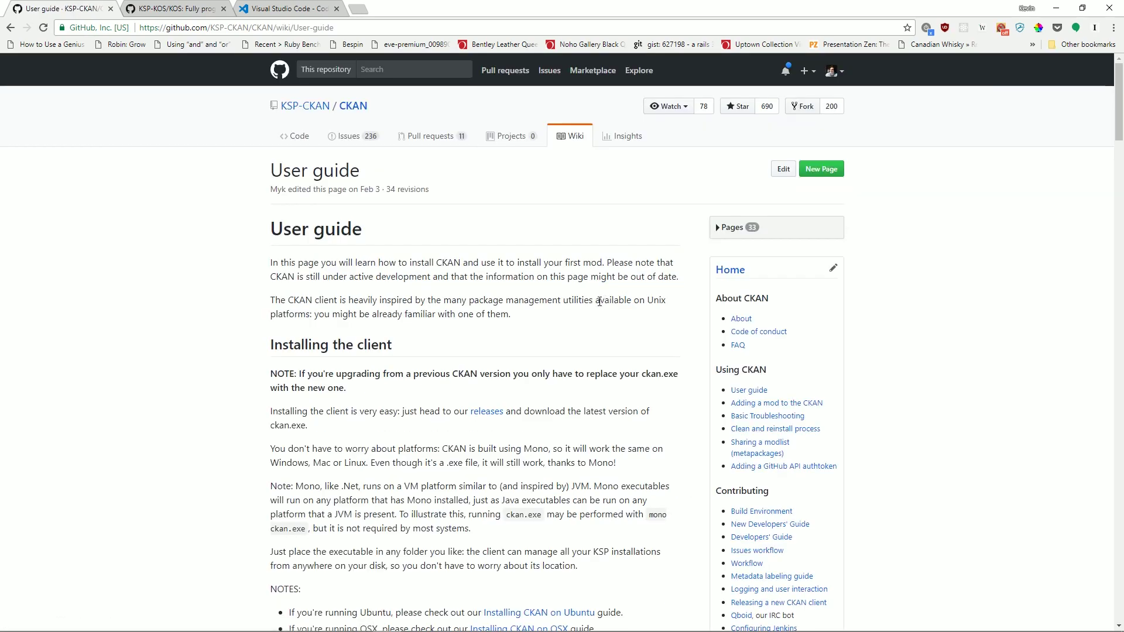
scroll(553, 292, down, 8)
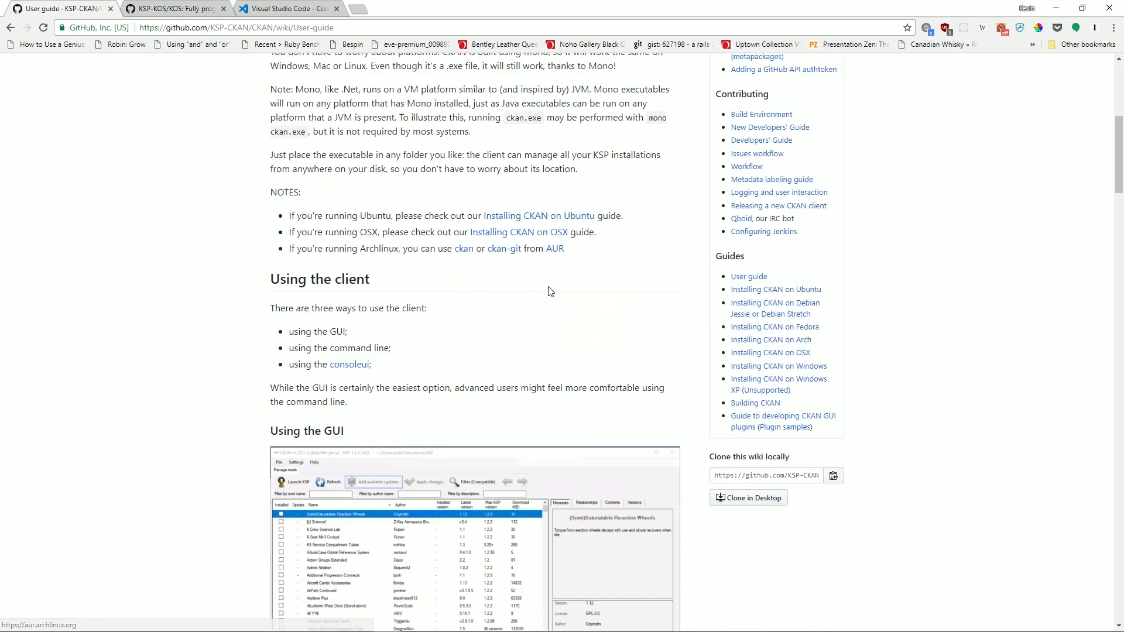
scroll(552, 293, up, 5)
scroll(609, 293, up, 3)
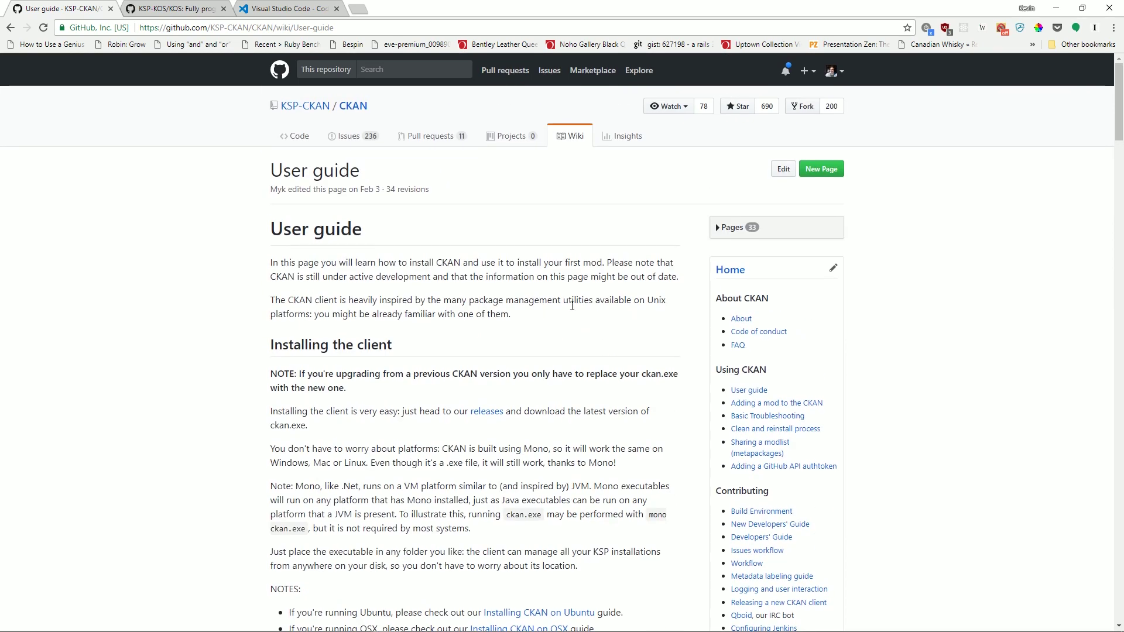
- Return to the main page of the CKAN repository and highlight its URL
click(362, 108)
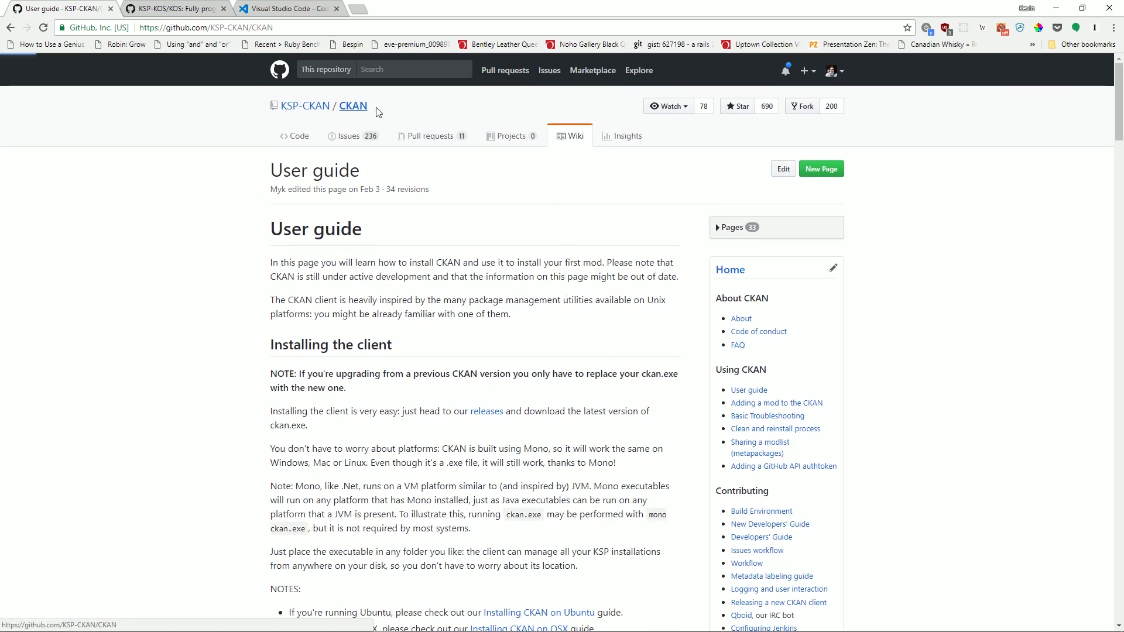
click(334, 28)
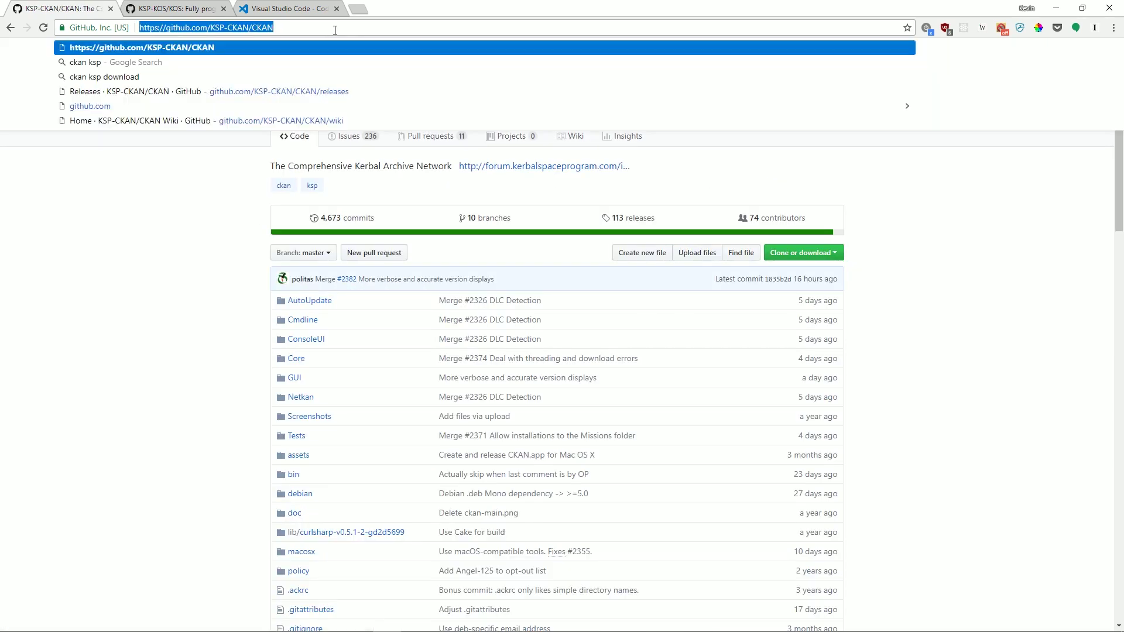
click(161, 268)
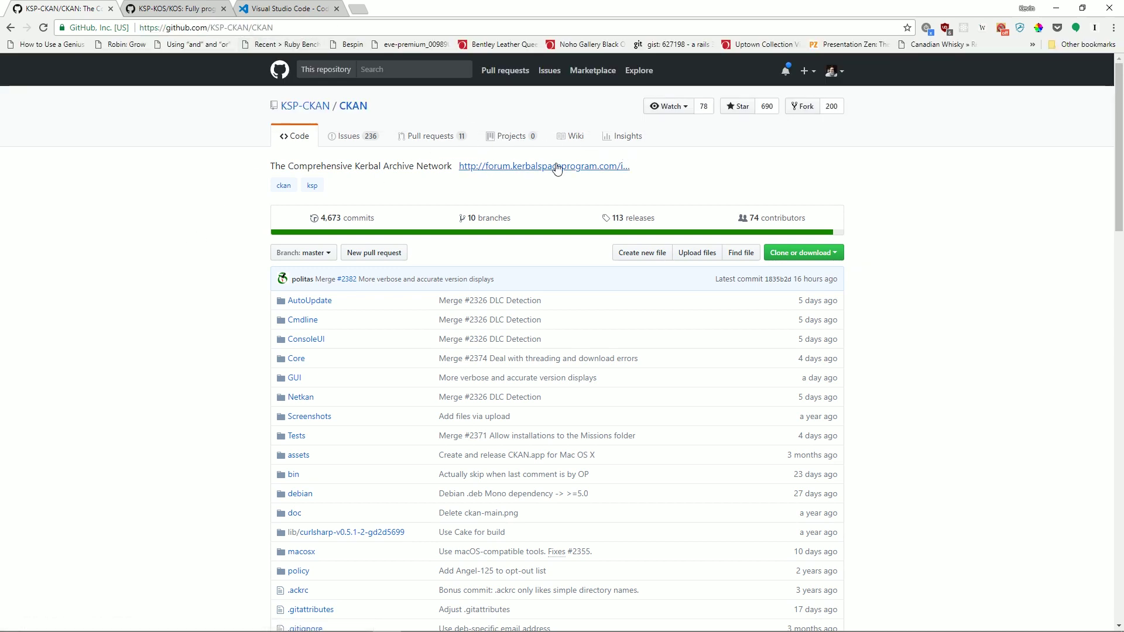
- Open the releases page of the CKAN repository, download ckan.exe from the latest release and run it
click(641, 218)
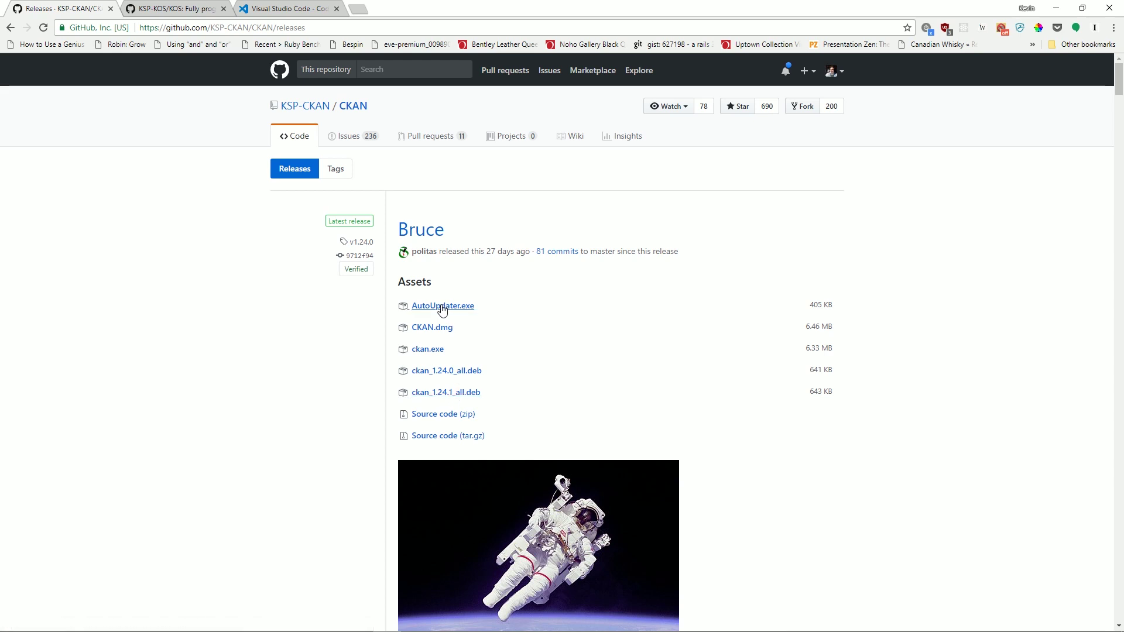
click(413, 372)
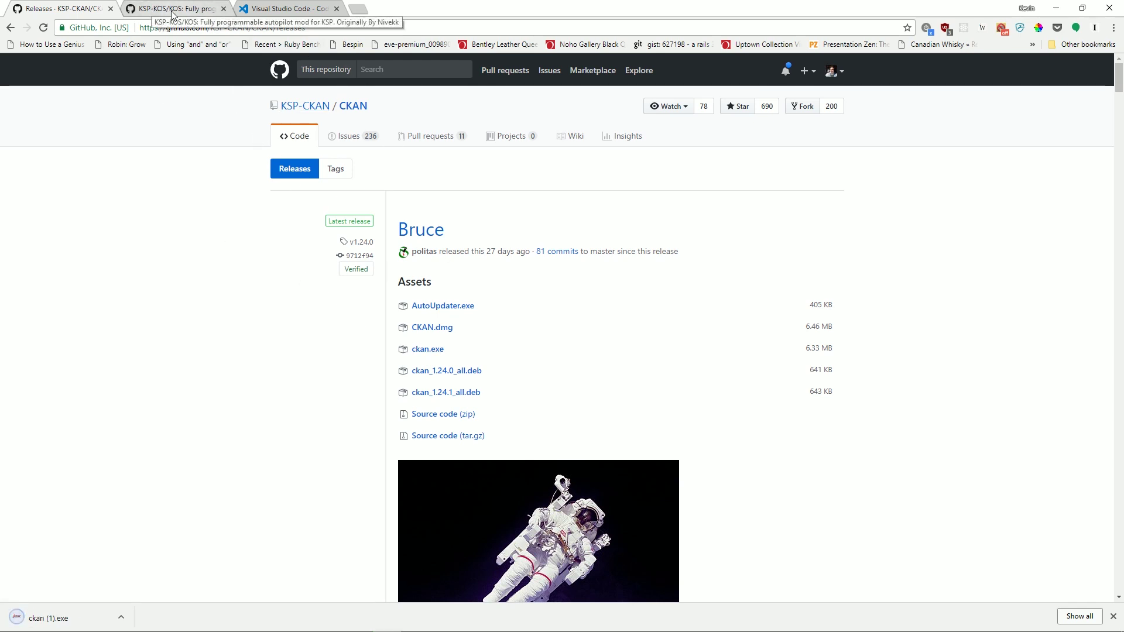
click(80, 621)
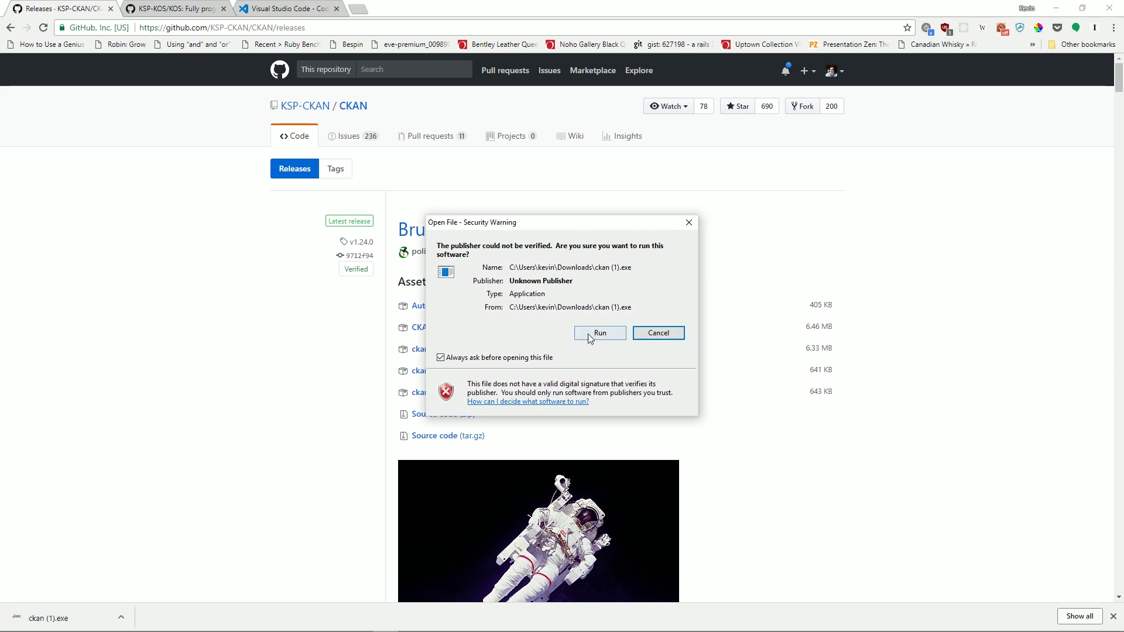
click(598, 332)
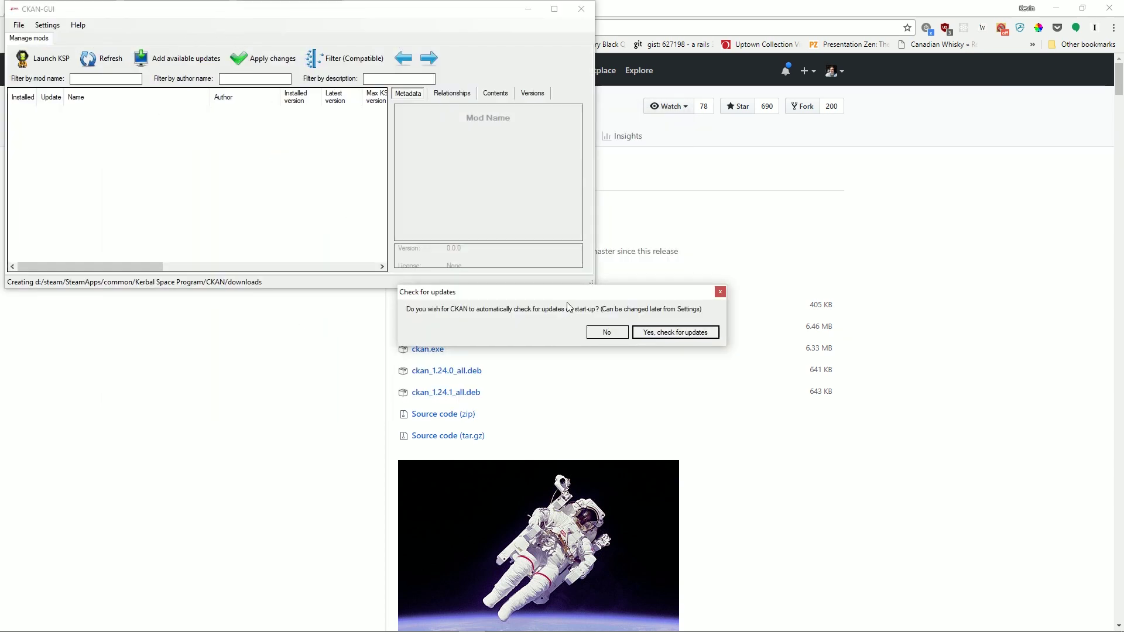
- Let CKAN check for updates on start-up and refresh the modlist on every load, and enlarge and reposition its window
drag(562, 297, 238, 169)
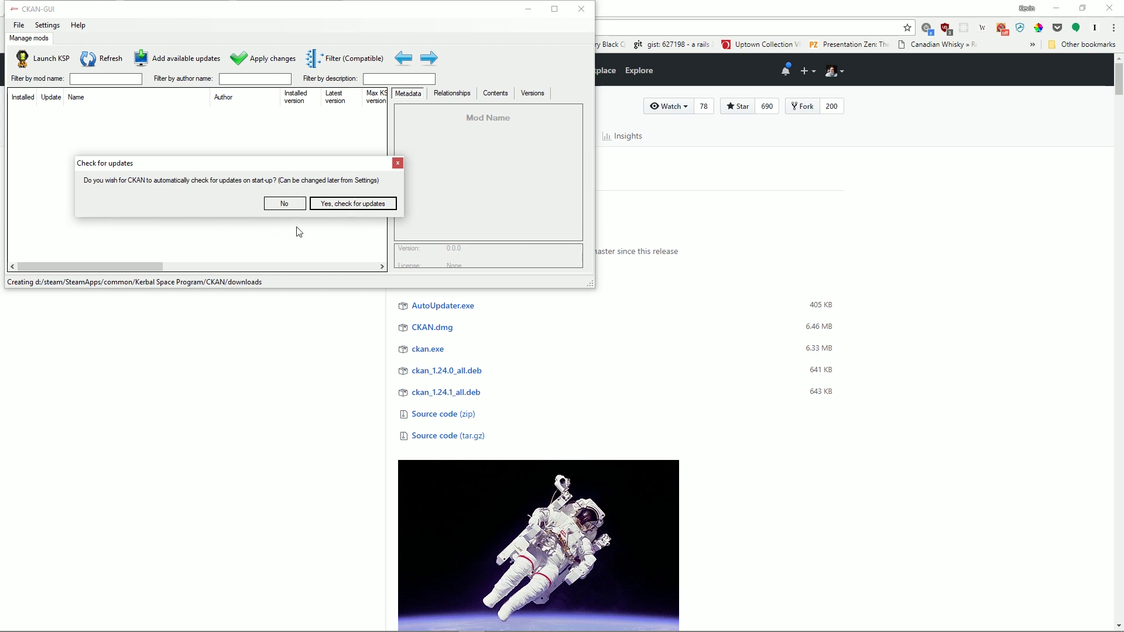
click(350, 205)
drag(591, 286, 599, 411)
drag(258, 17, 321, 136)
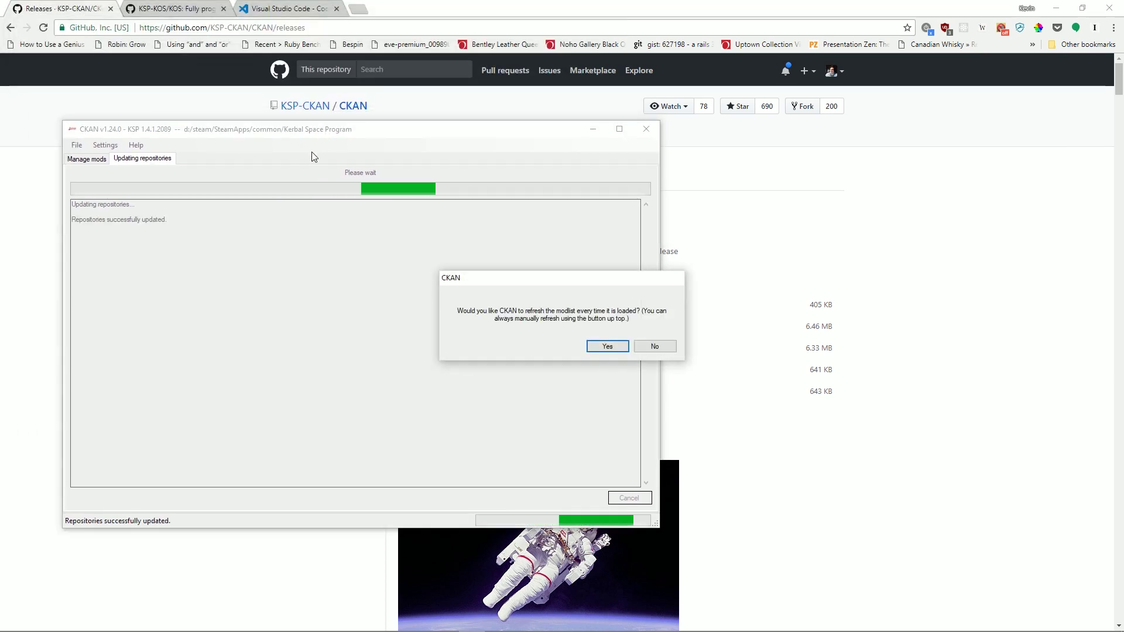
click(608, 346)
- Browse the mod list and filter it to compatible mods
scroll(216, 290, down, 20)
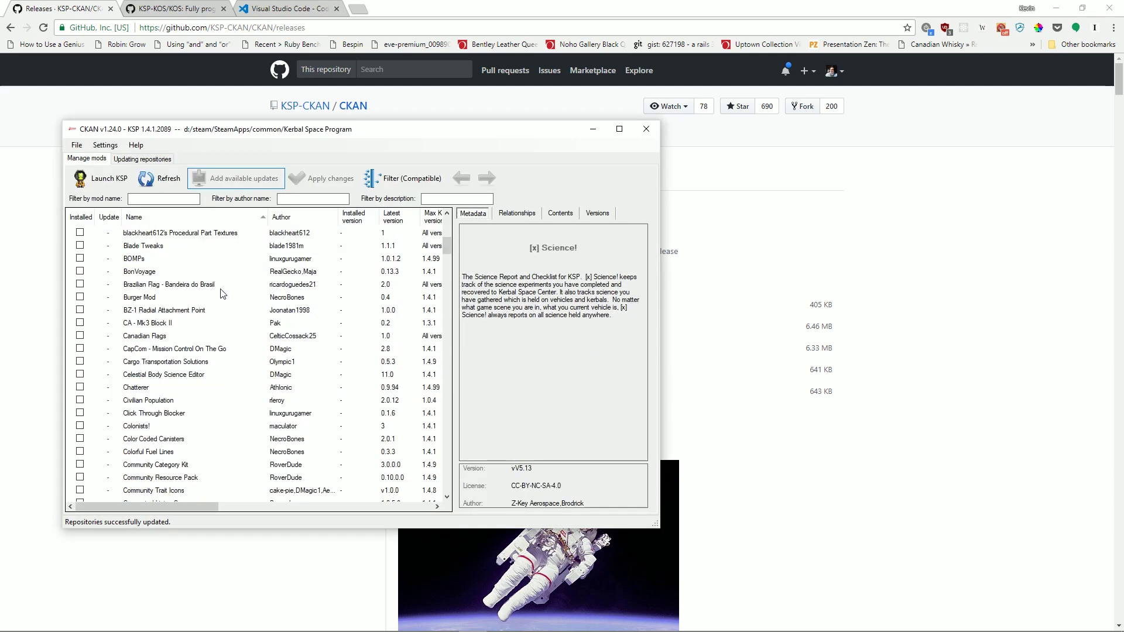
scroll(228, 283, up, 20)
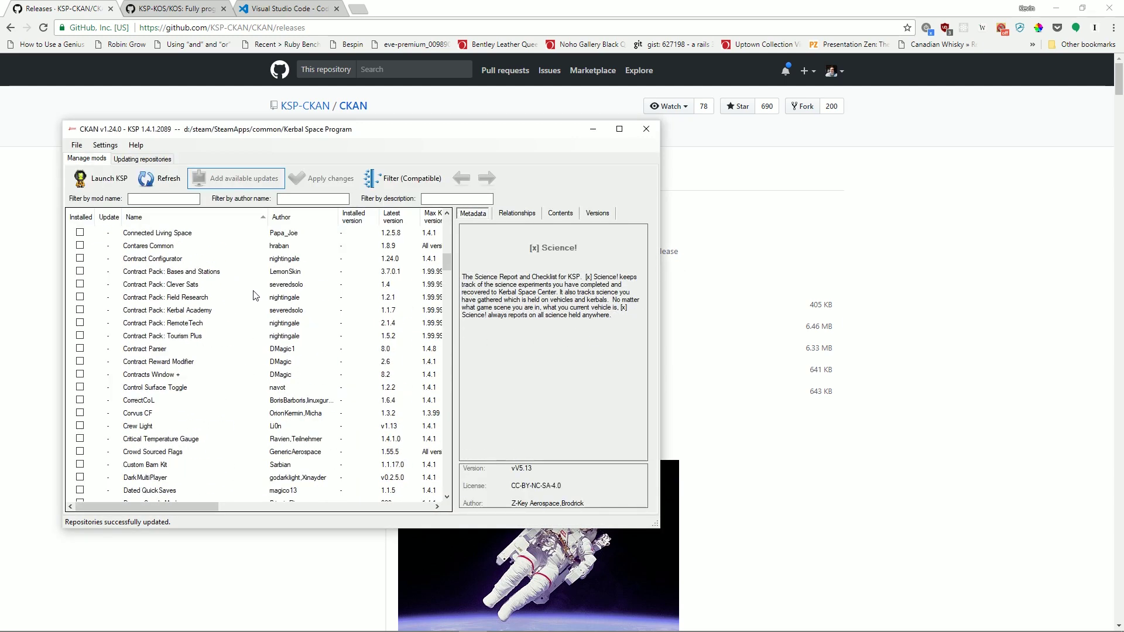
click(394, 175)
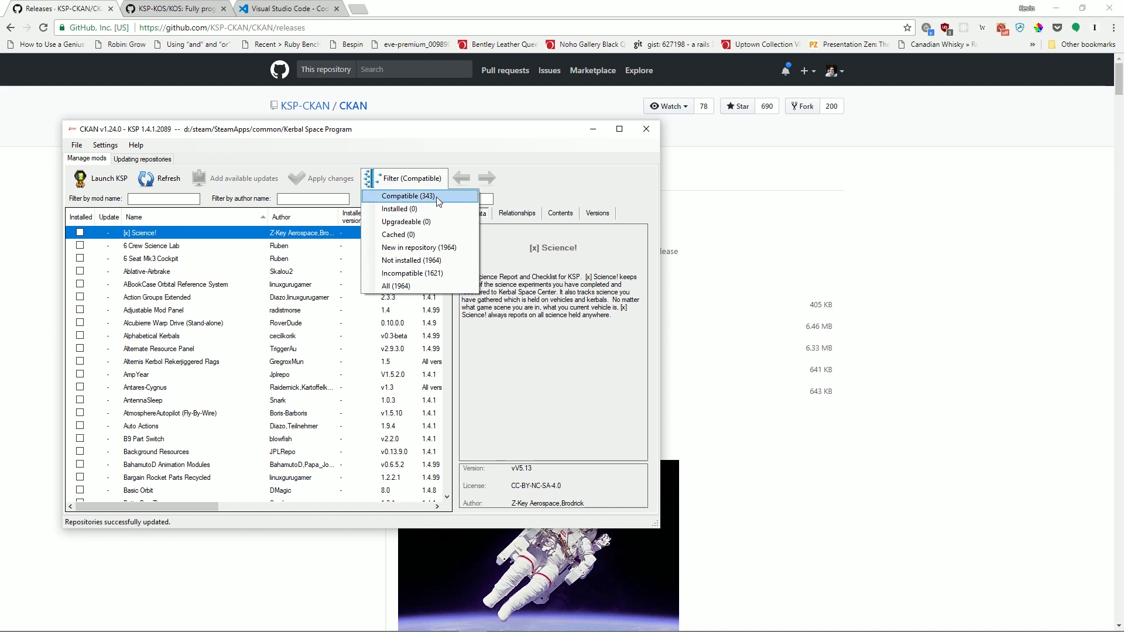
click(404, 196)
- Filter the mod names by "kos" and mark kOS: Scriptable Autopilot System for installation
click(186, 200)
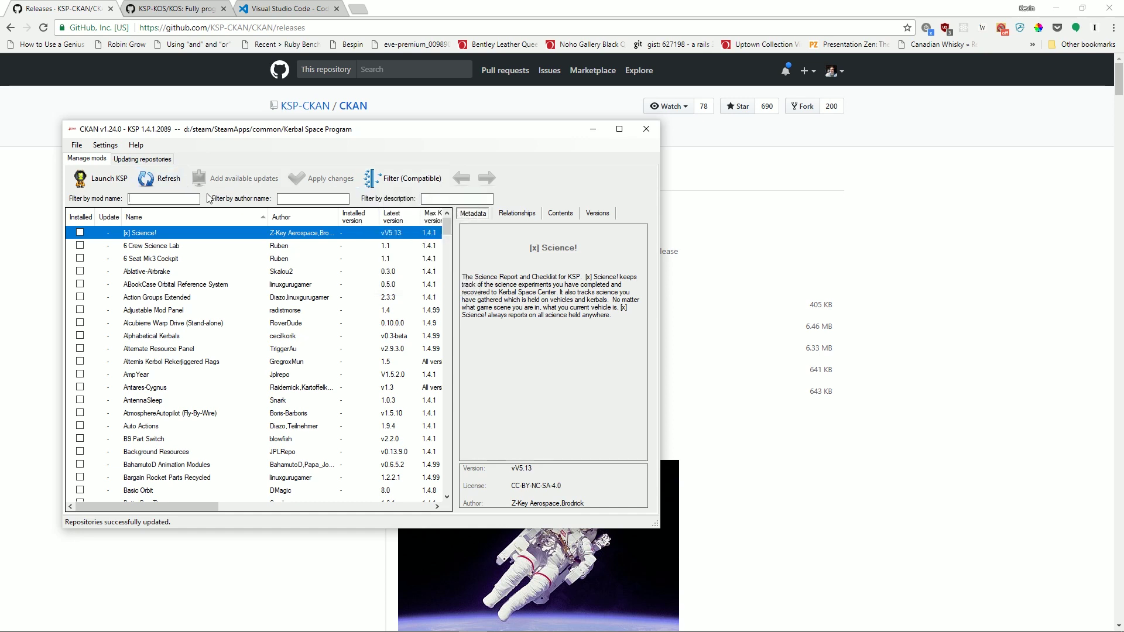
text(kos)
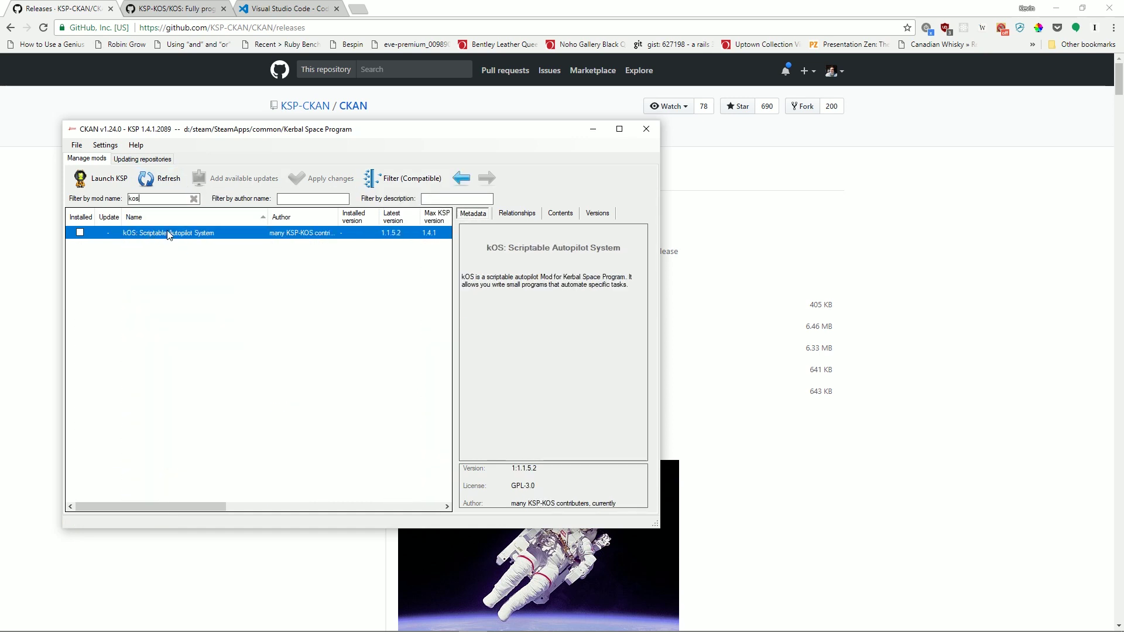
click(80, 233)
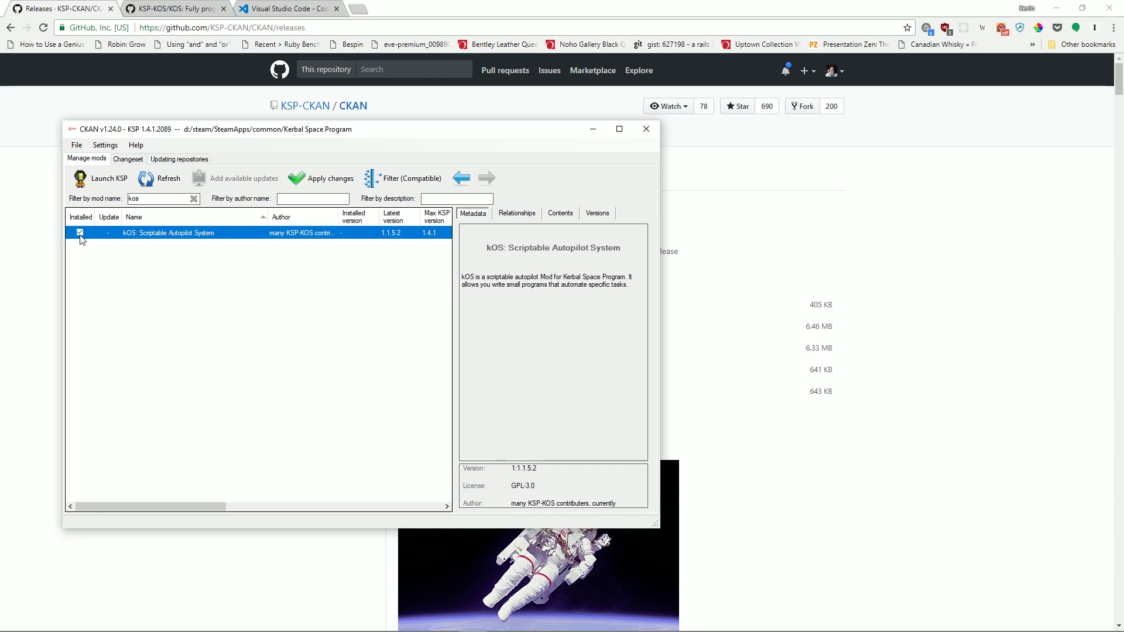
- Filter the mod names by "sve" and mark Stock Visual Enhancements for installation with the High Res Textures
click(193, 198)
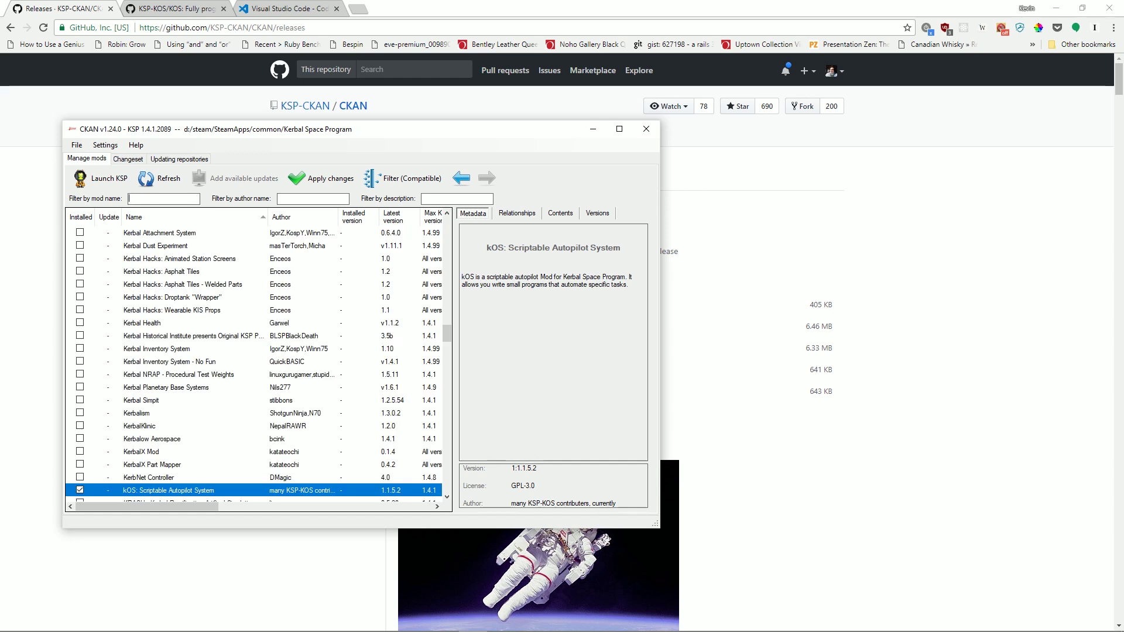
text(sve)
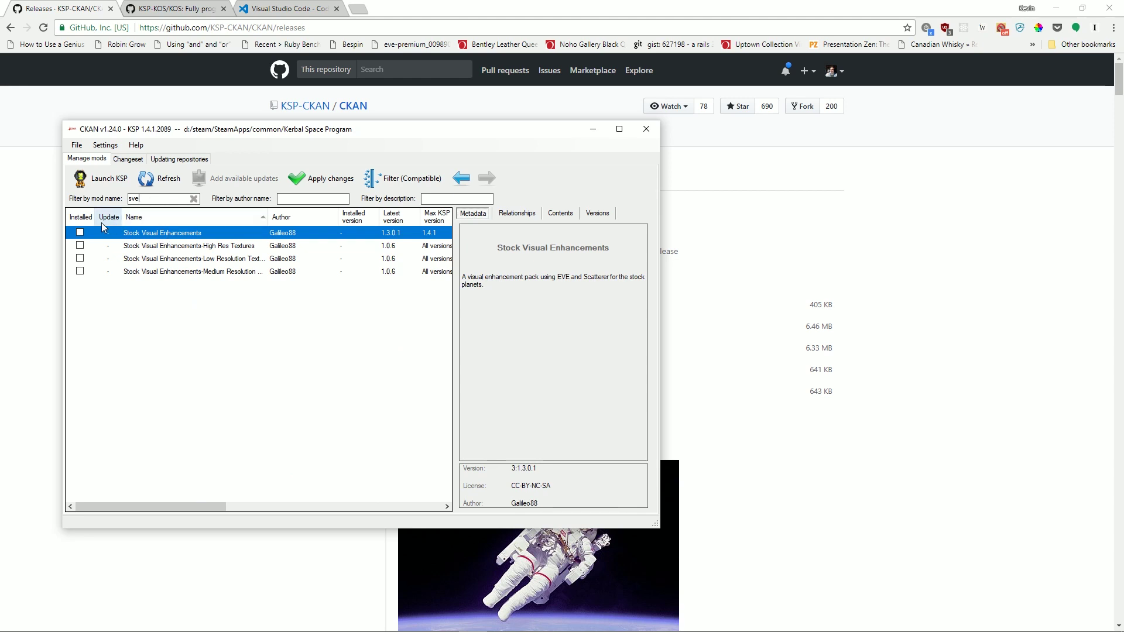
click(81, 246)
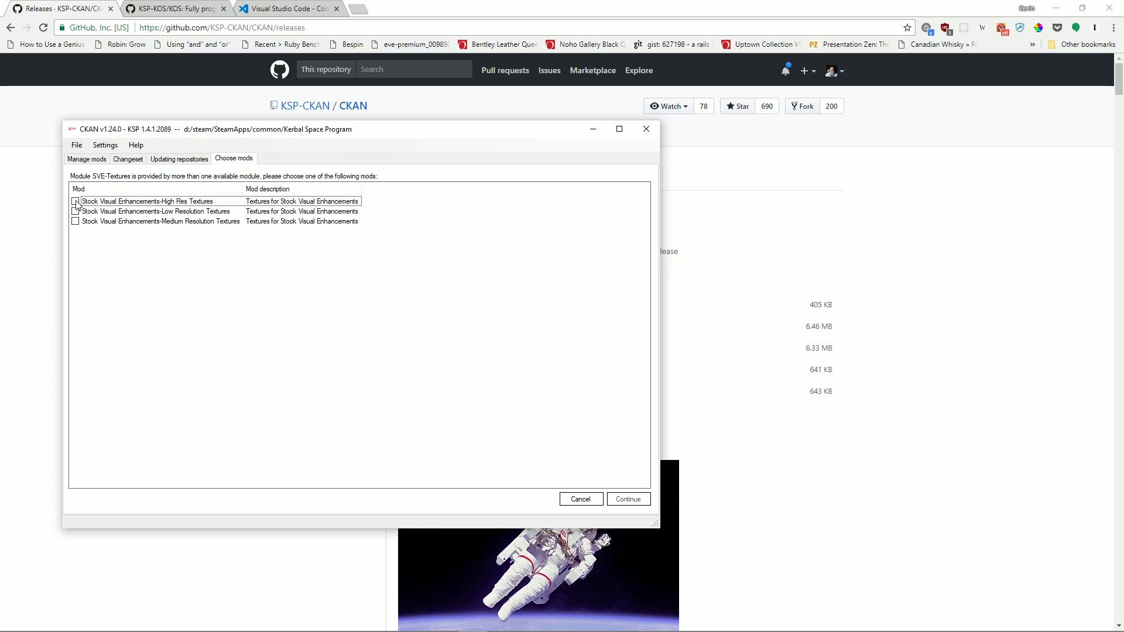
click(623, 500)
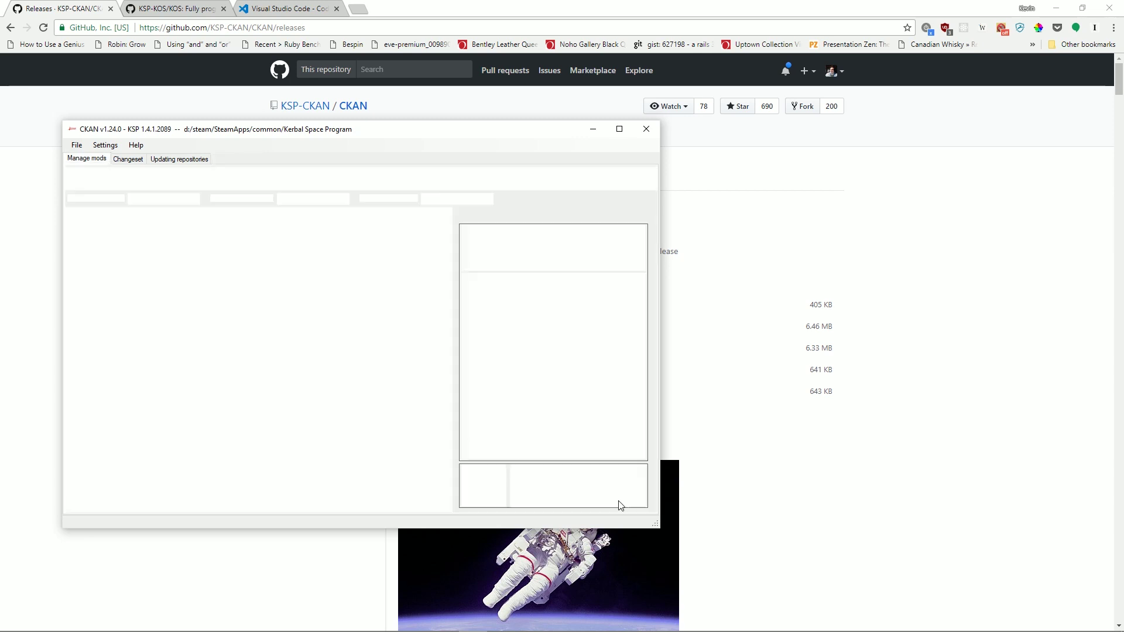
- Filter the mod names by "enviro" and mark Environmental Visual Enhancements for installation
click(194, 199)
text(enviro)
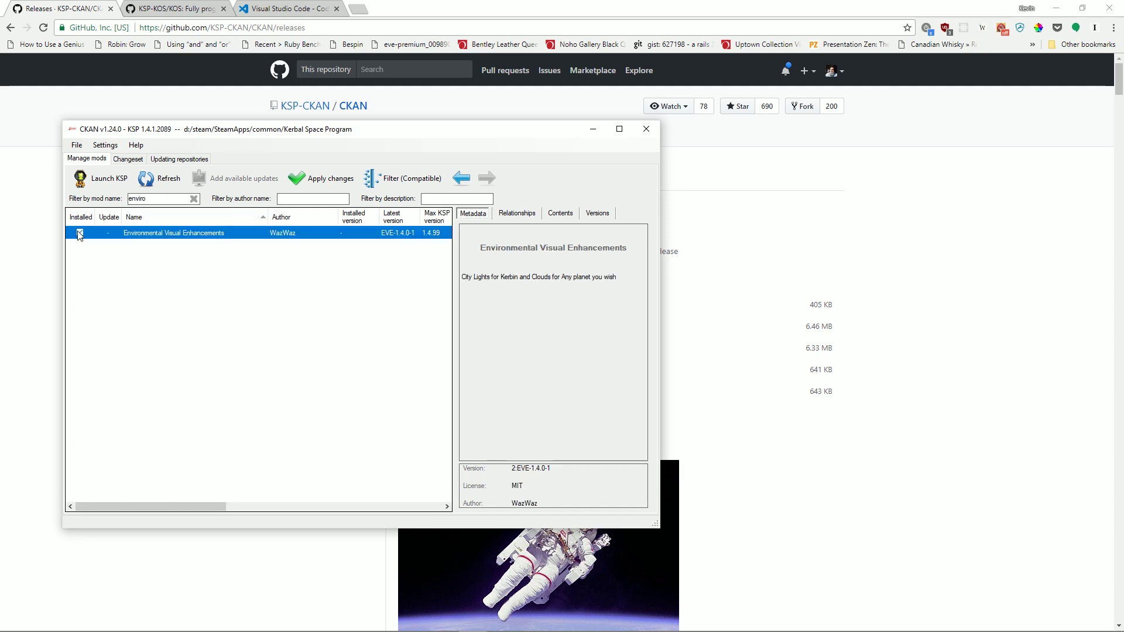
click(80, 233)
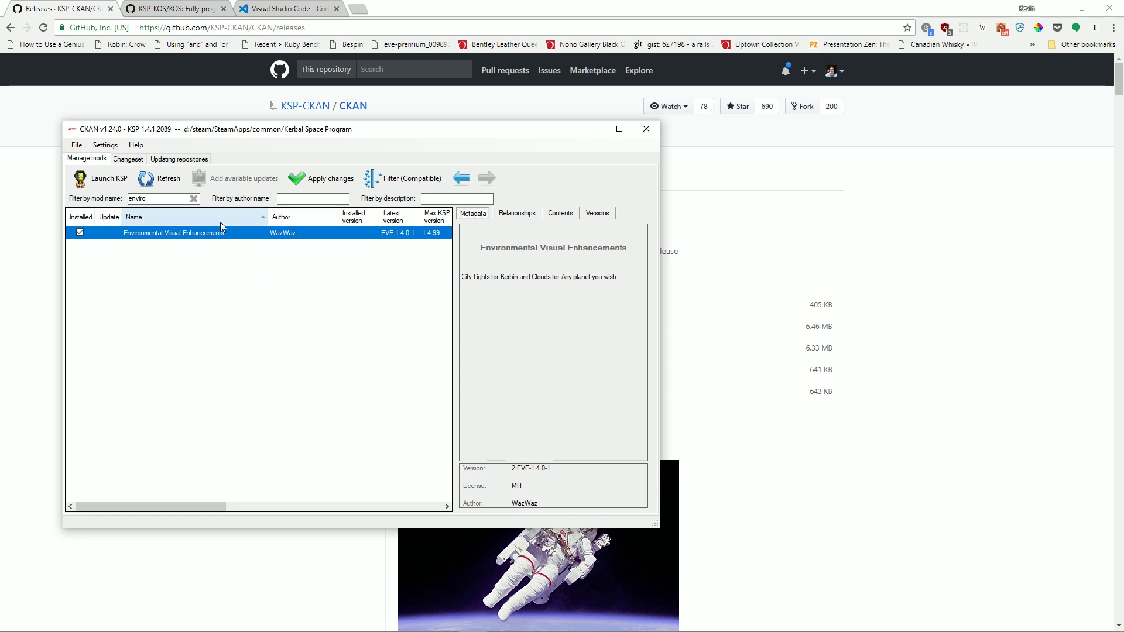
- Review the changeset and install the marked mods, accepting the recommended Module Manager and leaving the suggested RemoteTech out
click(328, 184)
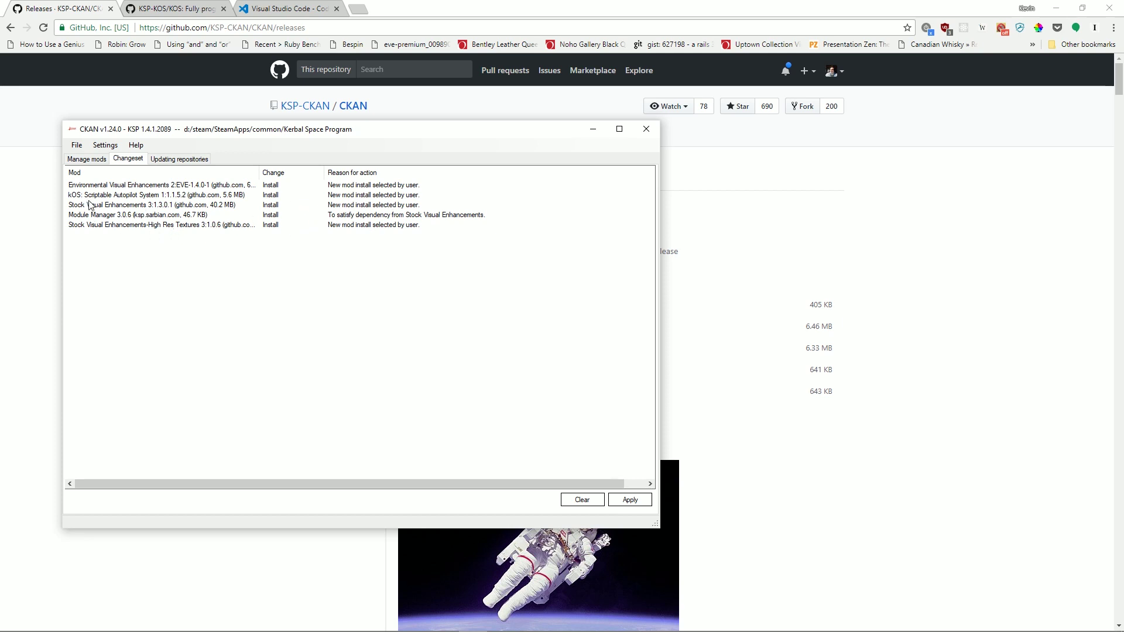
click(124, 187)
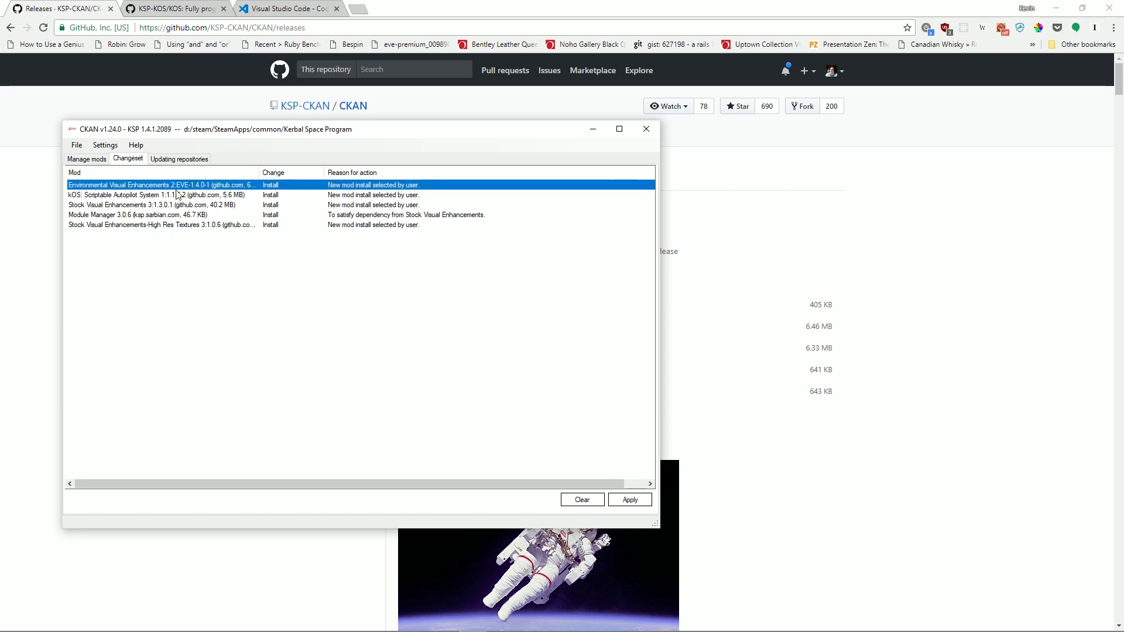
click(135, 224)
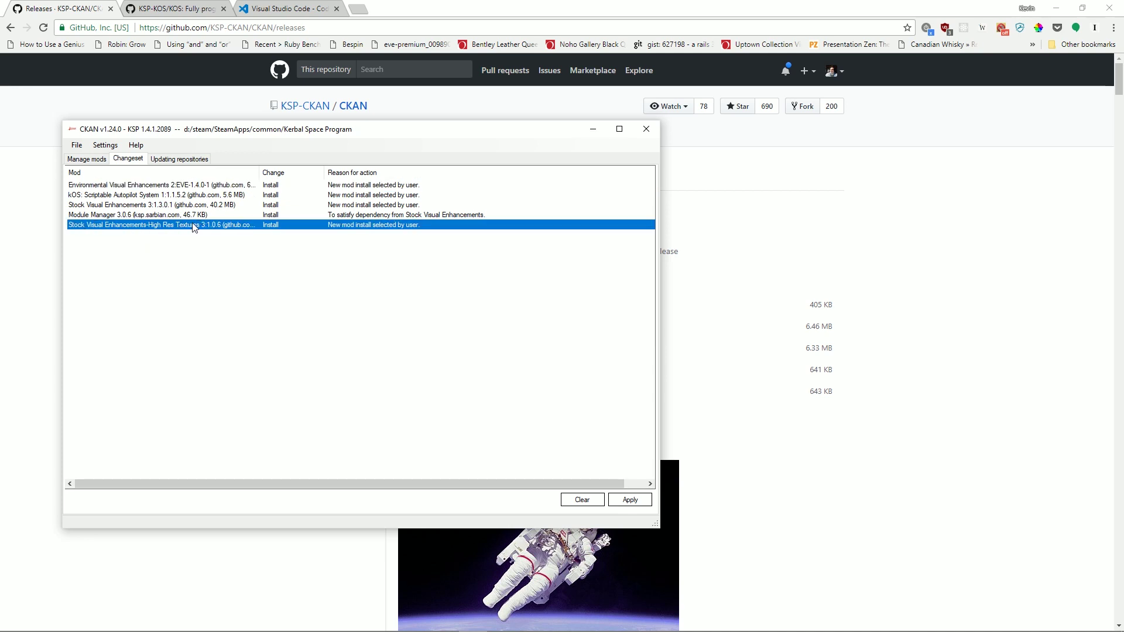
click(121, 196)
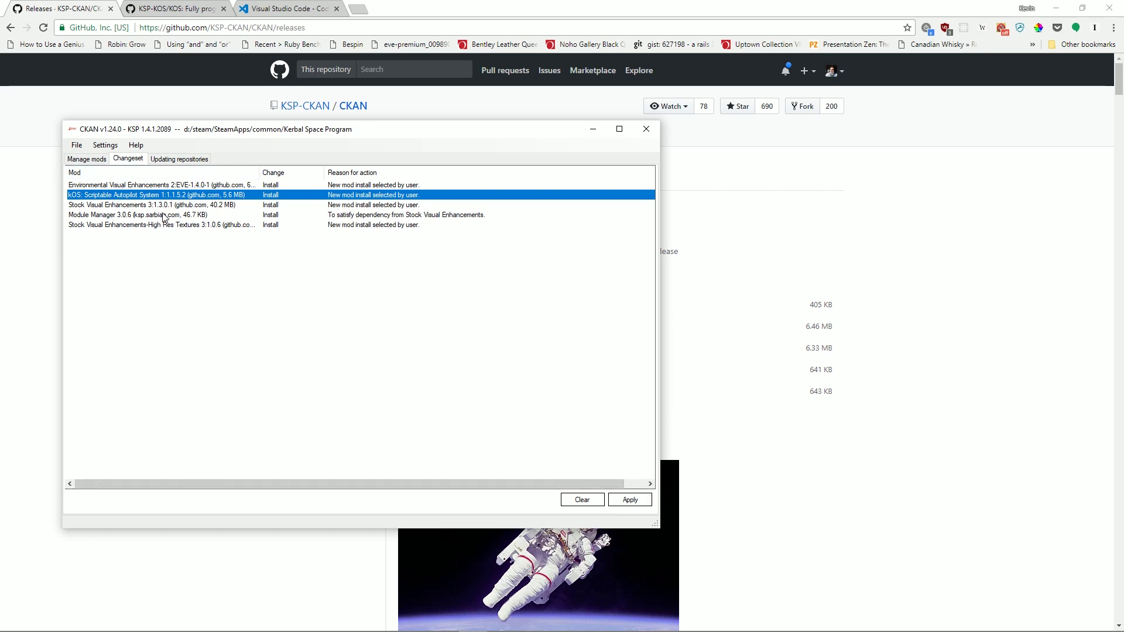
click(637, 502)
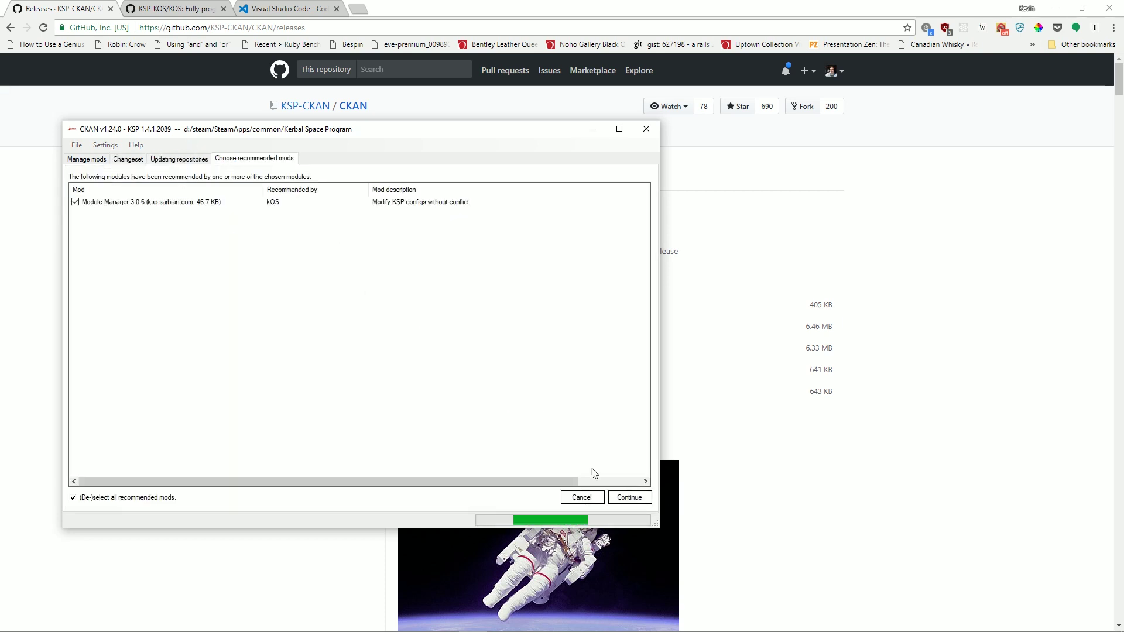
click(630, 500)
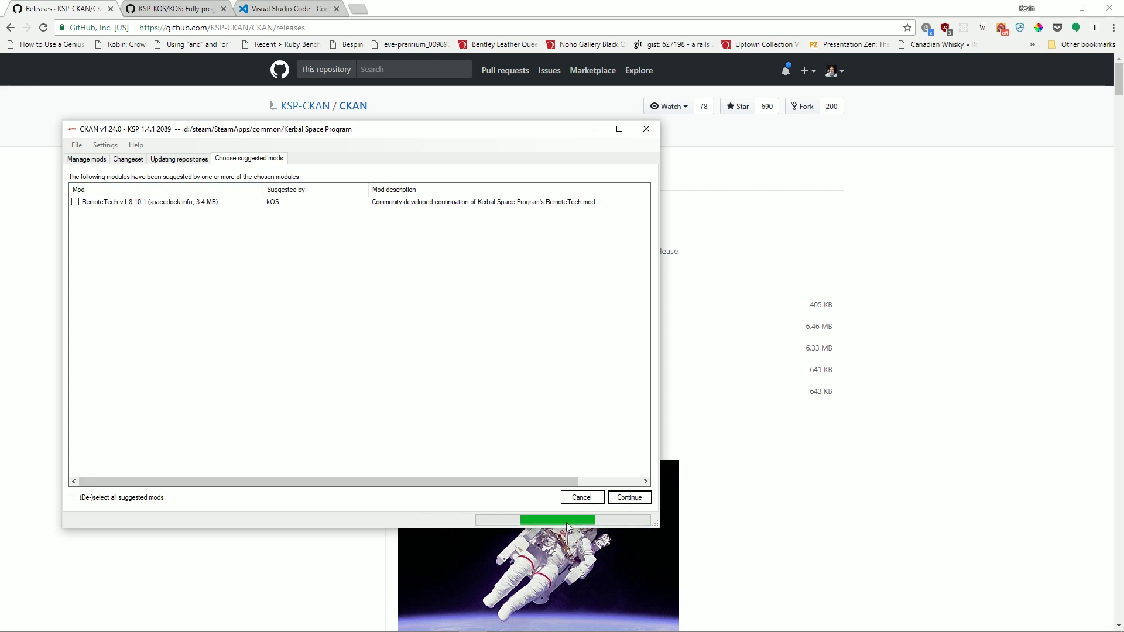
click(630, 497)
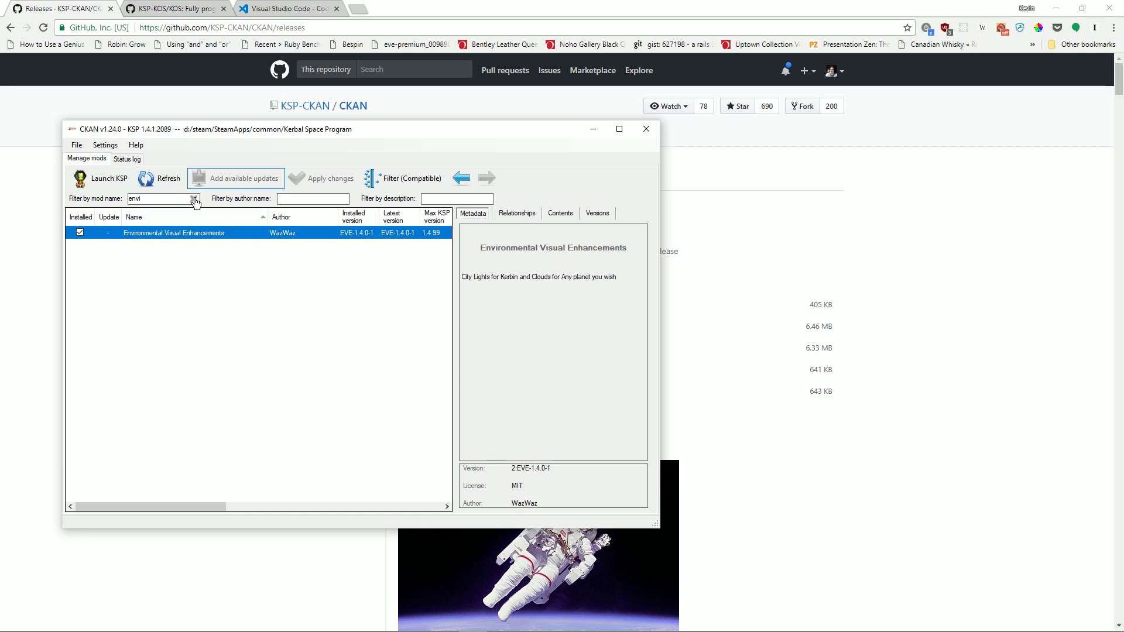
- Clear the mod name filter and list only the installed mods
click(193, 198)
scroll(201, 444, down, 1)
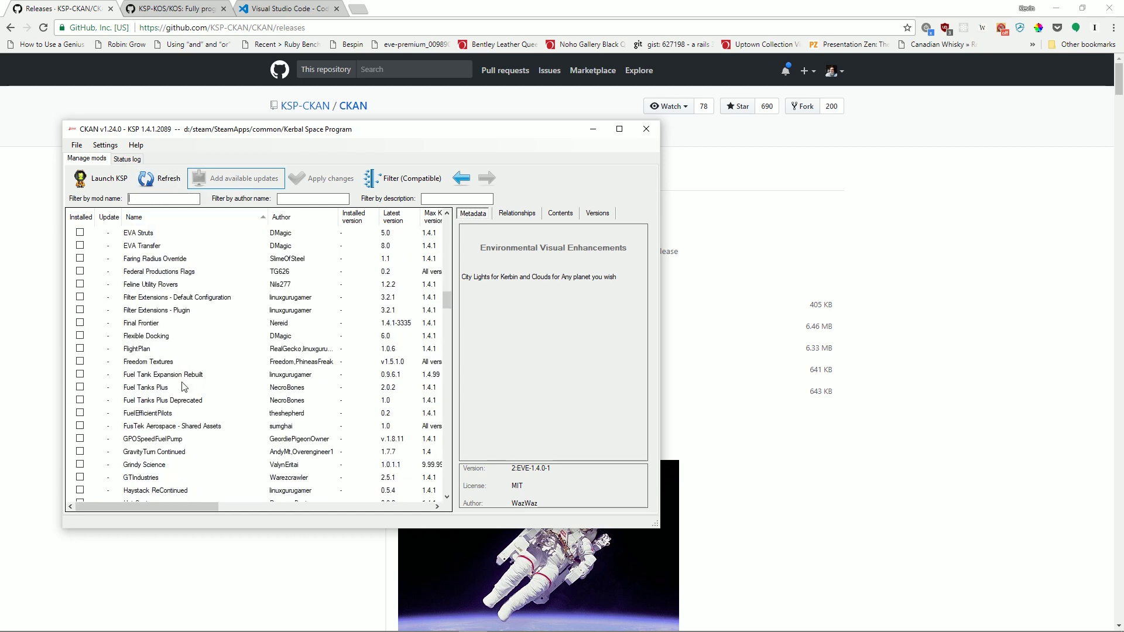
click(404, 179)
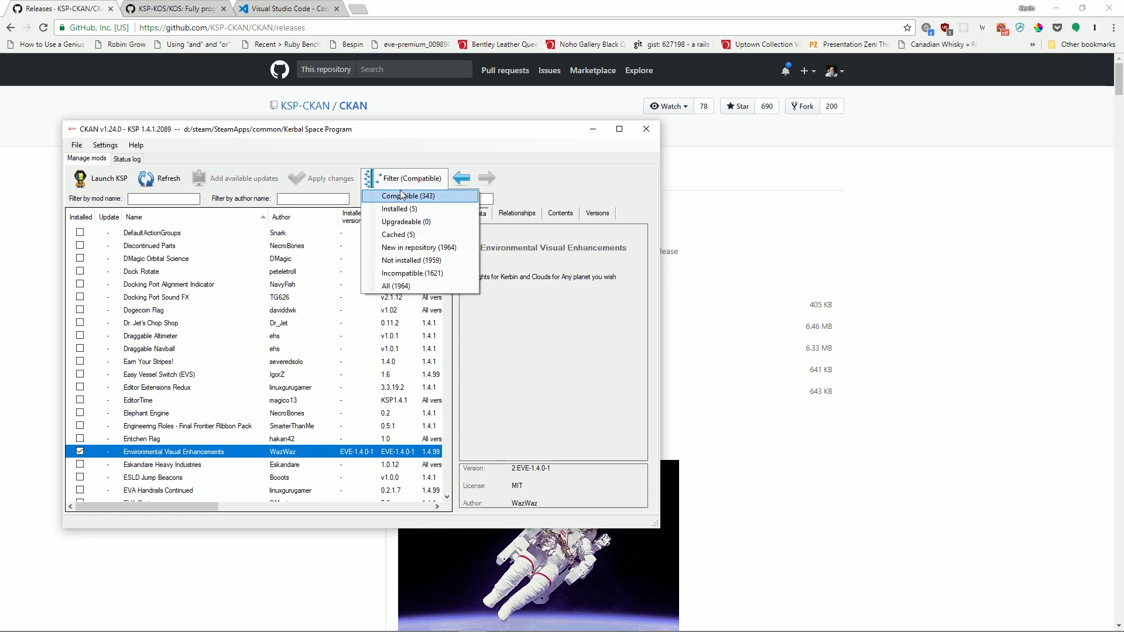
click(405, 209)
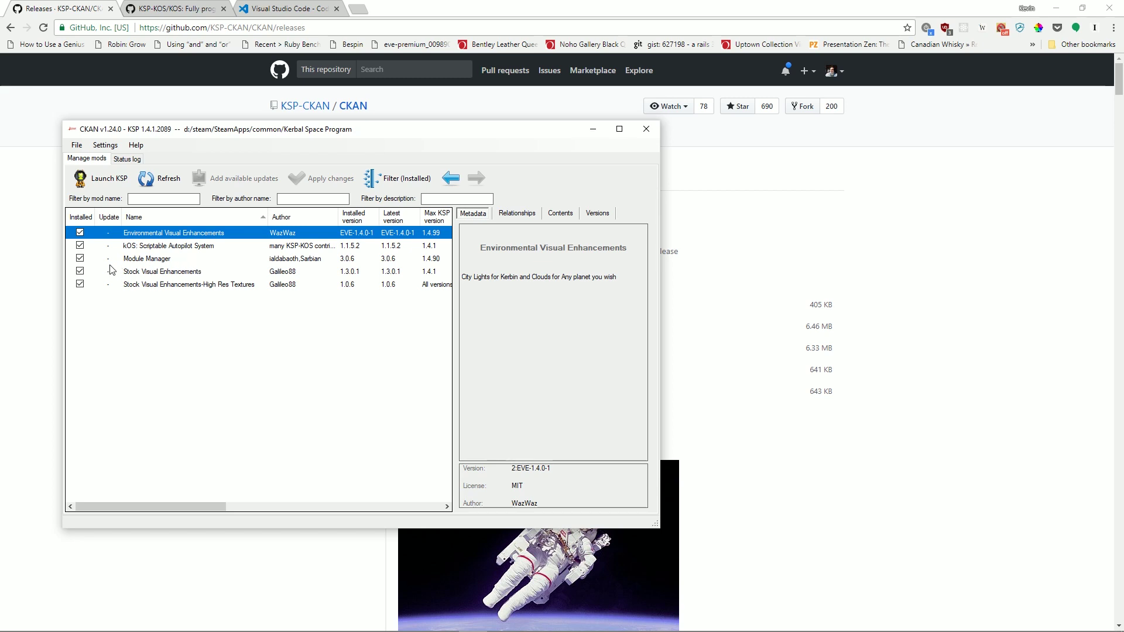
- Unmark kOS: Scriptable Autopilot System among the installed mods and apply its removal
click(80, 246)
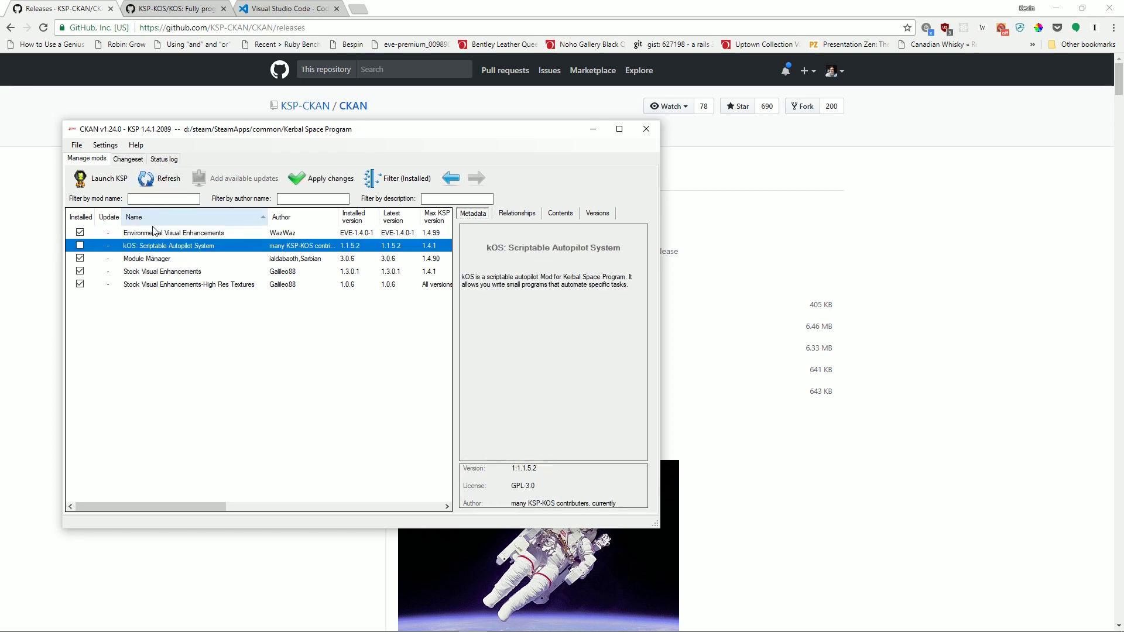
click(322, 179)
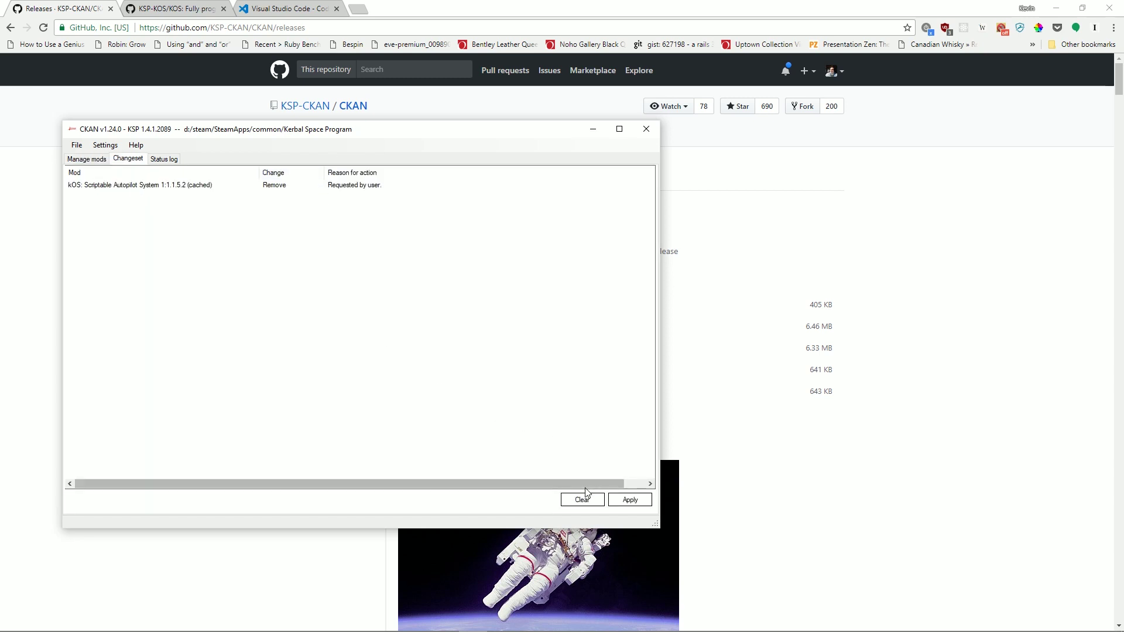
click(617, 501)
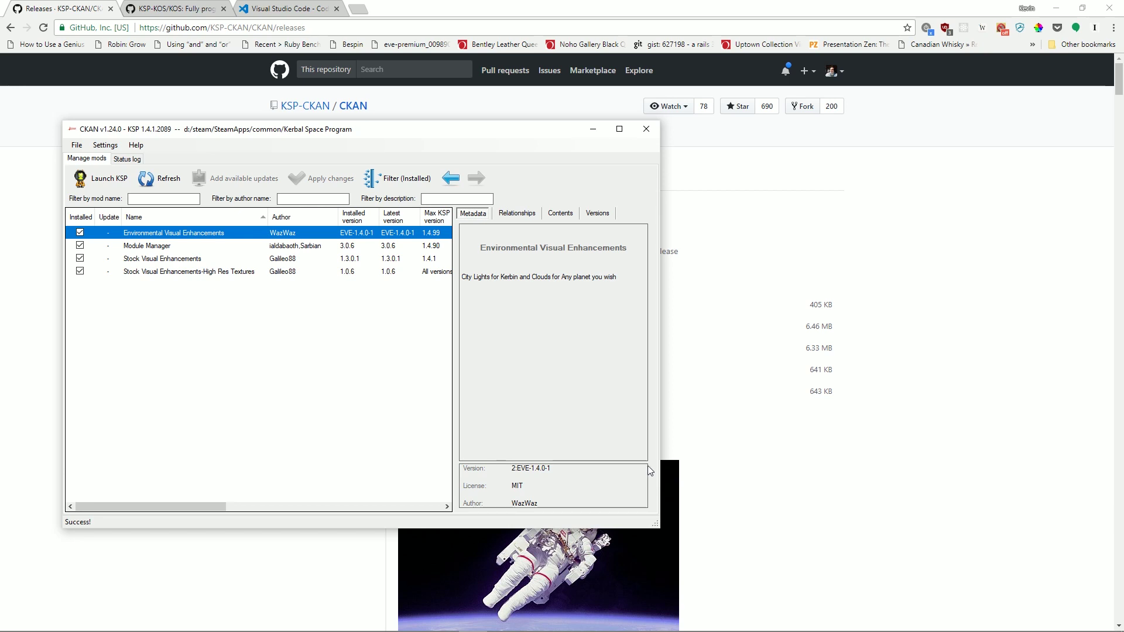
- Switch to the browser and look over the KSP-KOS/KOS repository page and its README
click(744, 421)
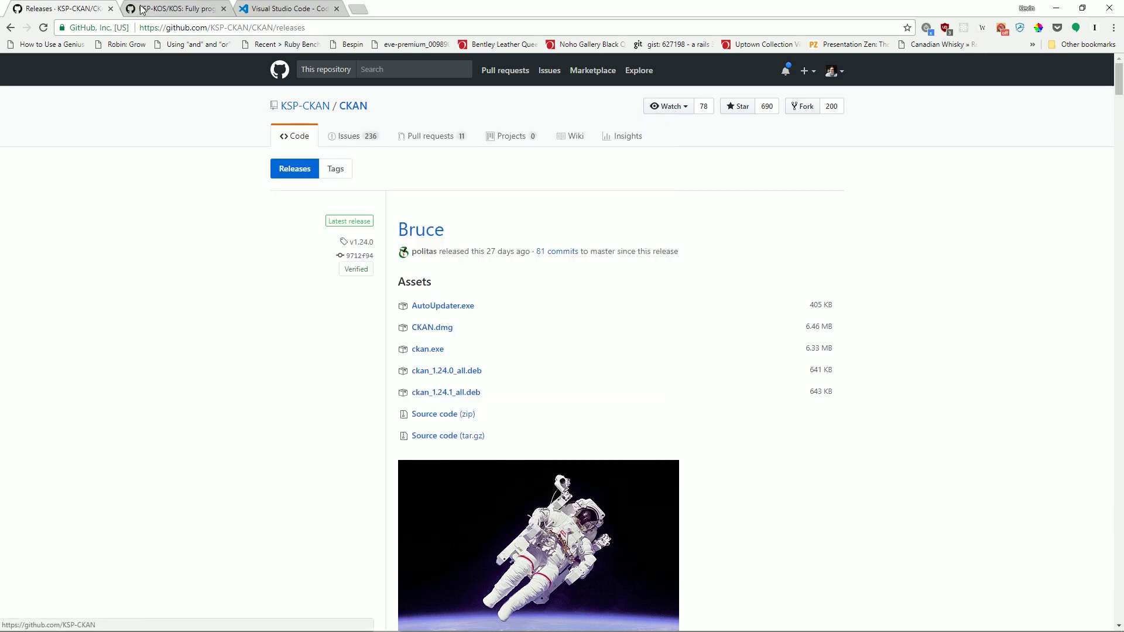
click(171, 8)
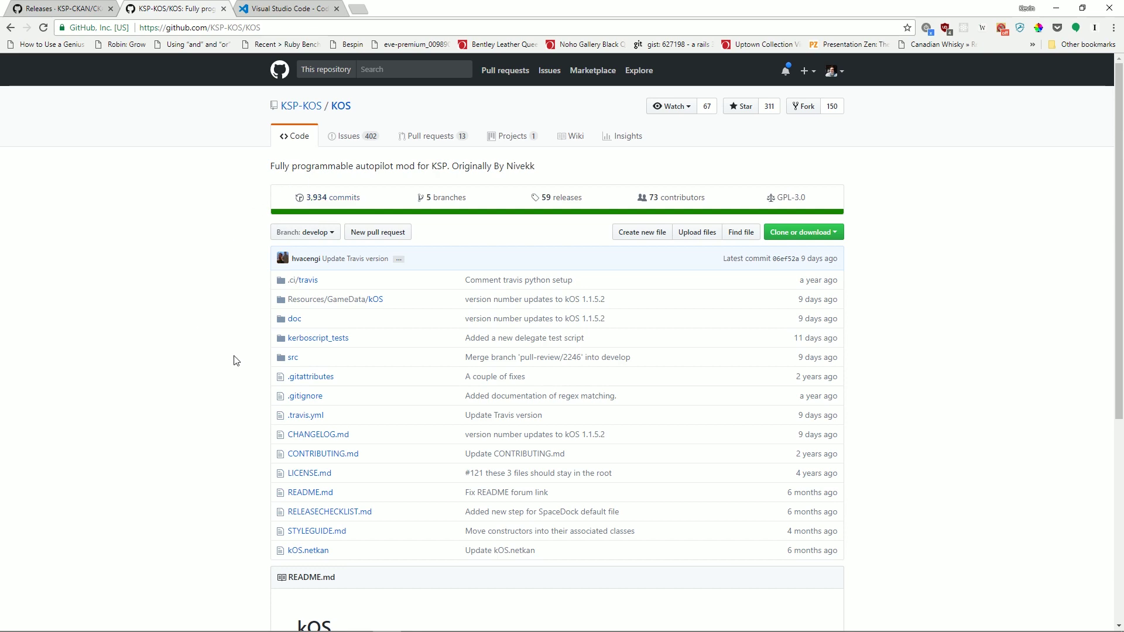
scroll(221, 368, down, 5)
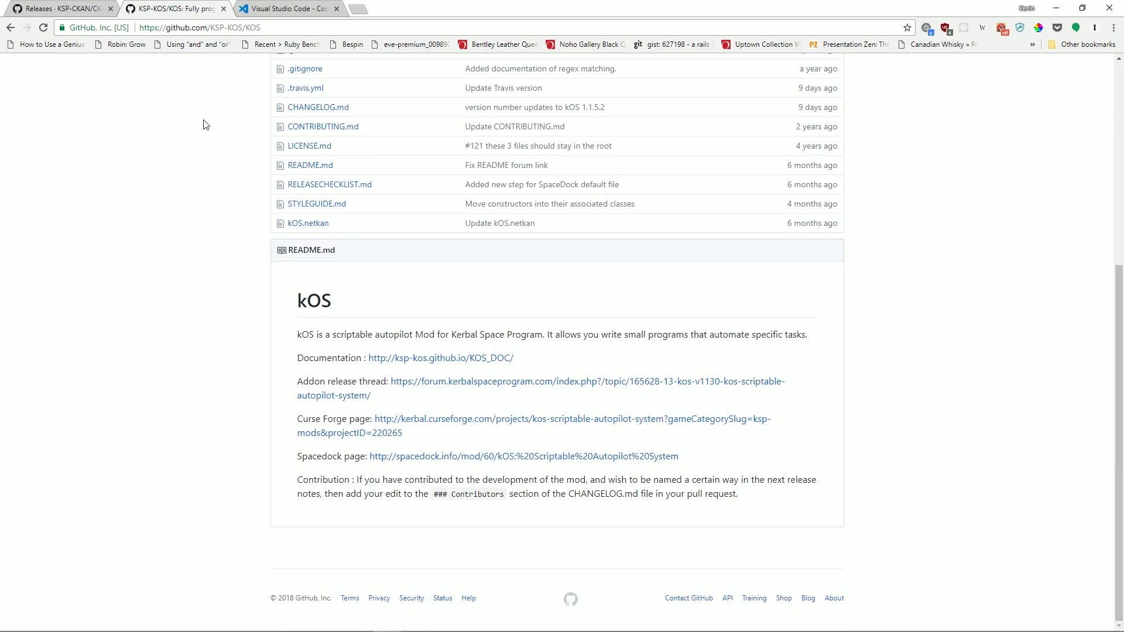
scroll(209, 169, up, 5)
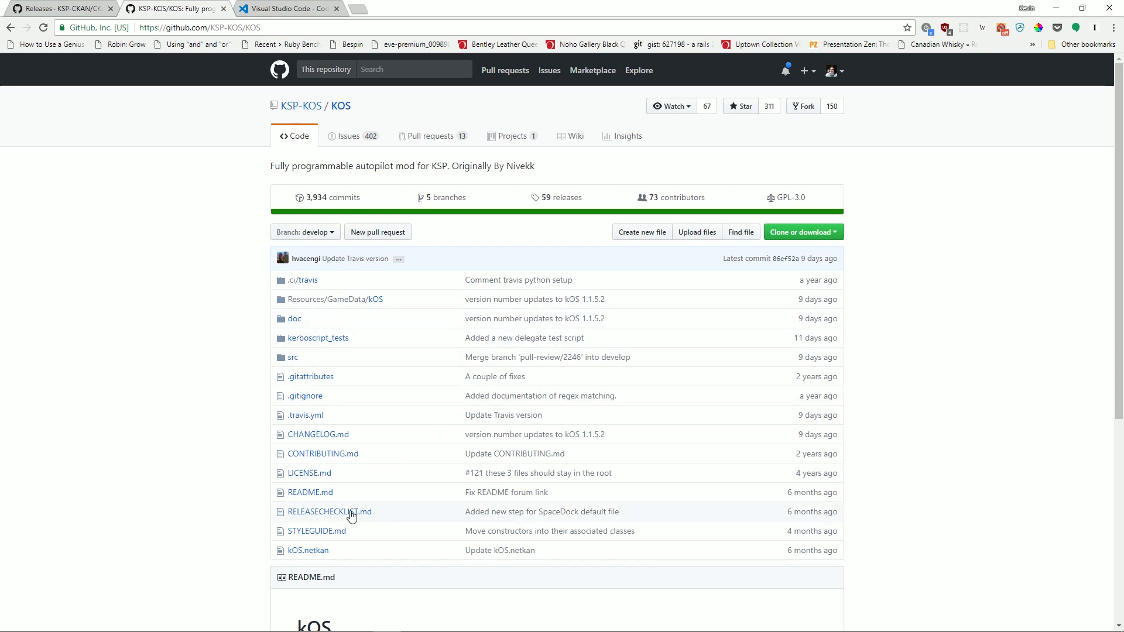
- Open the kOS documentation linked in the README and look through its General, Tutorials, Mathematics and Game Part pages
scroll(252, 404, down, 6)
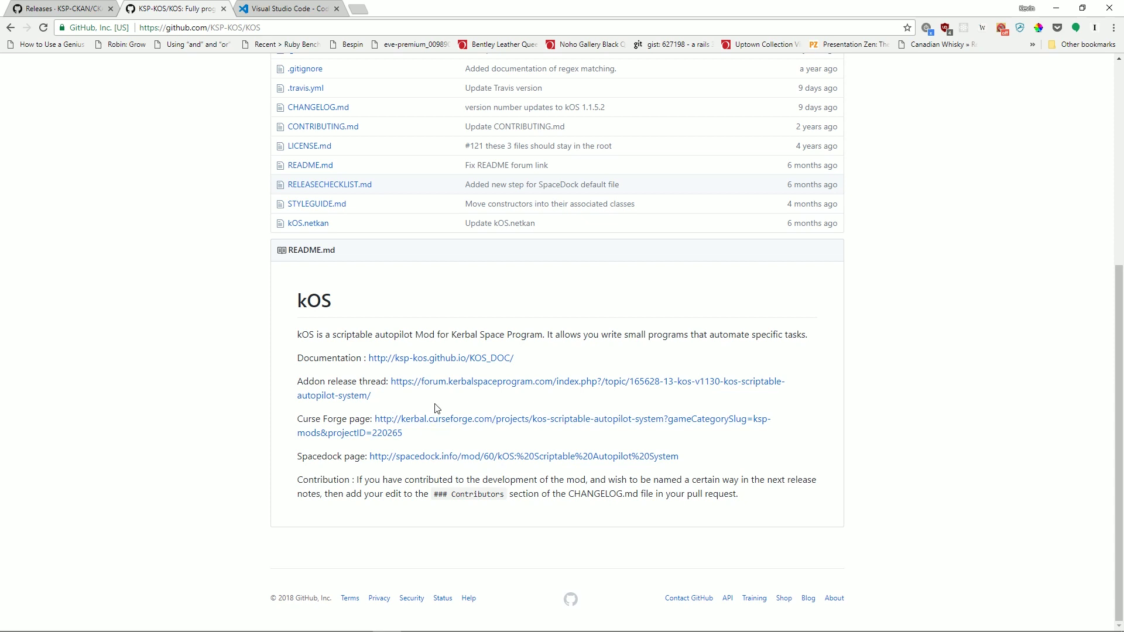
click(402, 360)
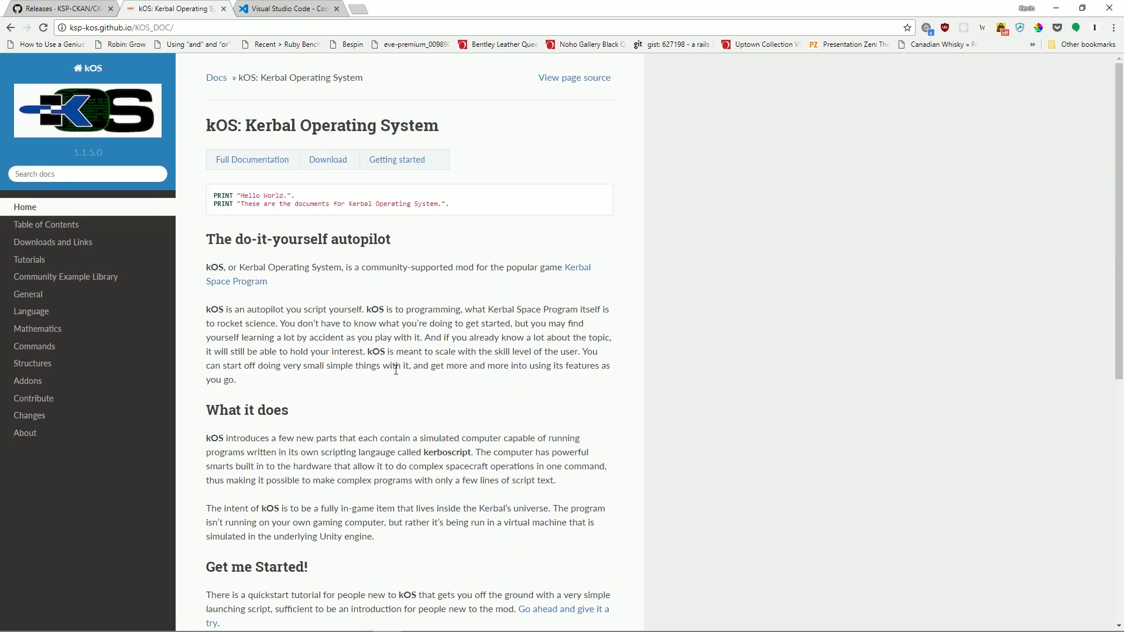
click(55, 298)
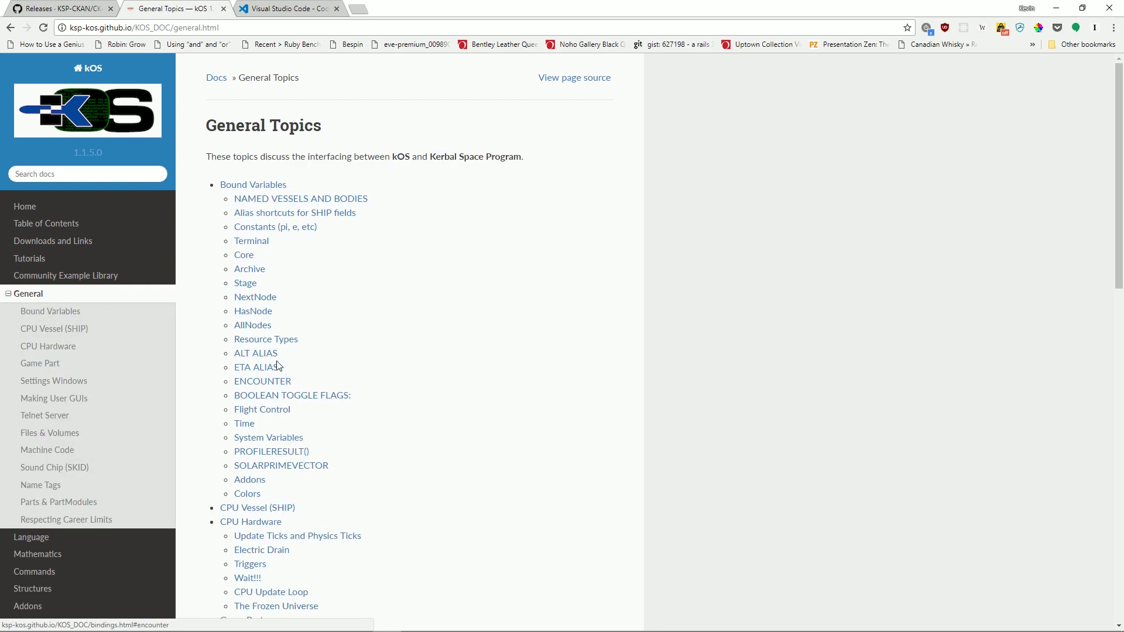
click(89, 258)
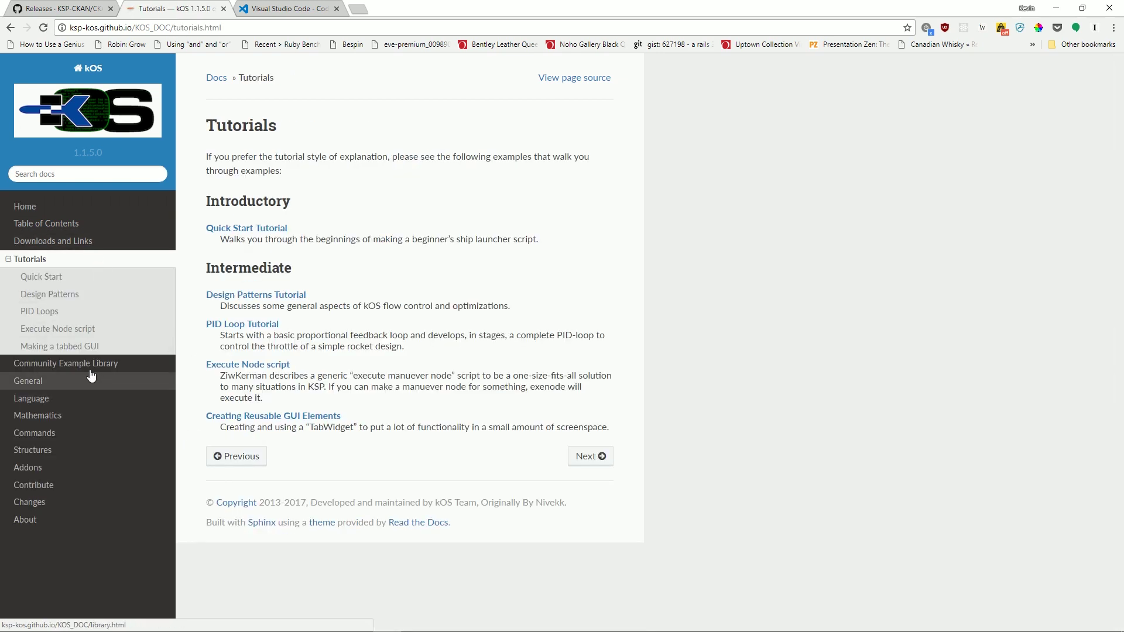
click(37, 415)
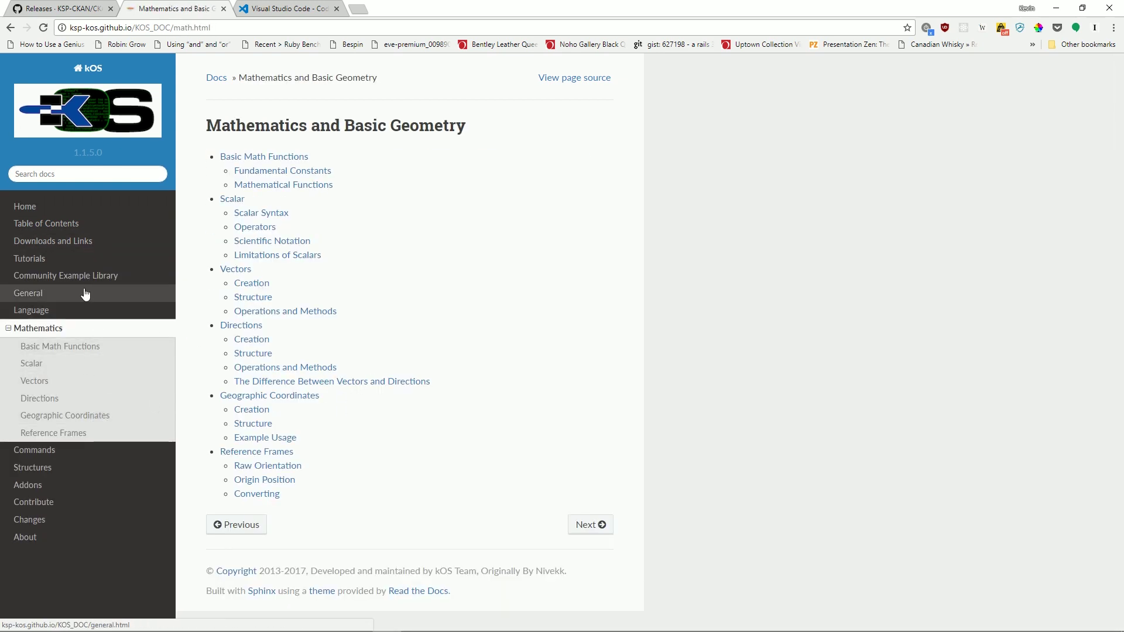
click(85, 294)
click(52, 365)
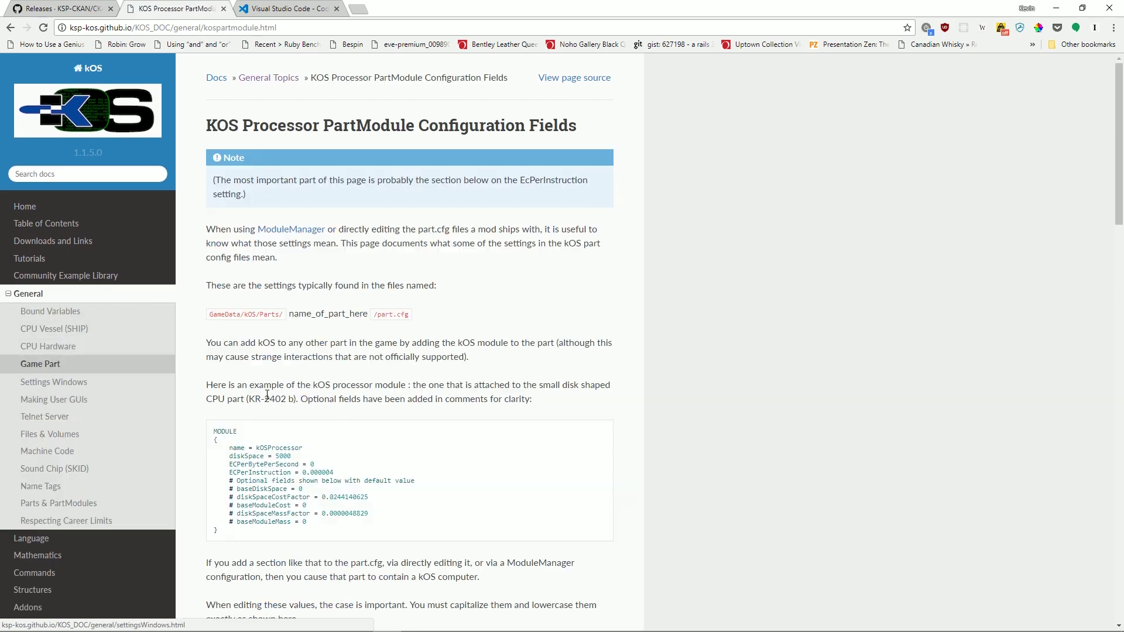
scroll(328, 454, down, 20)
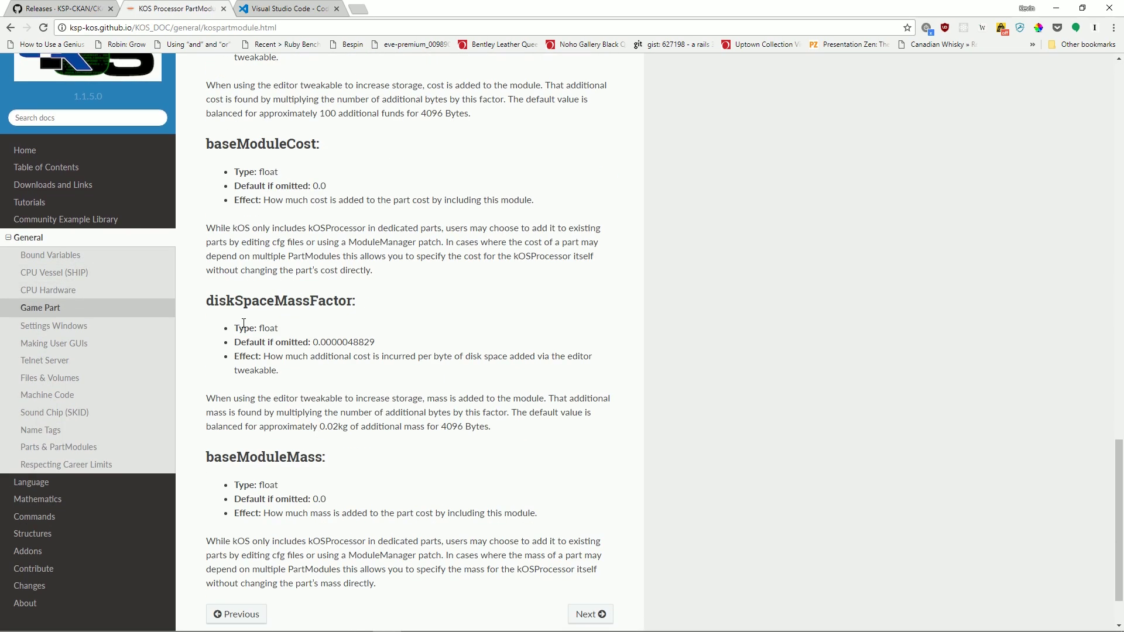
- Go back from the documentation to the KSP-KOS/KOS repository and open its list of releases
click(10, 28)
click(10, 28)
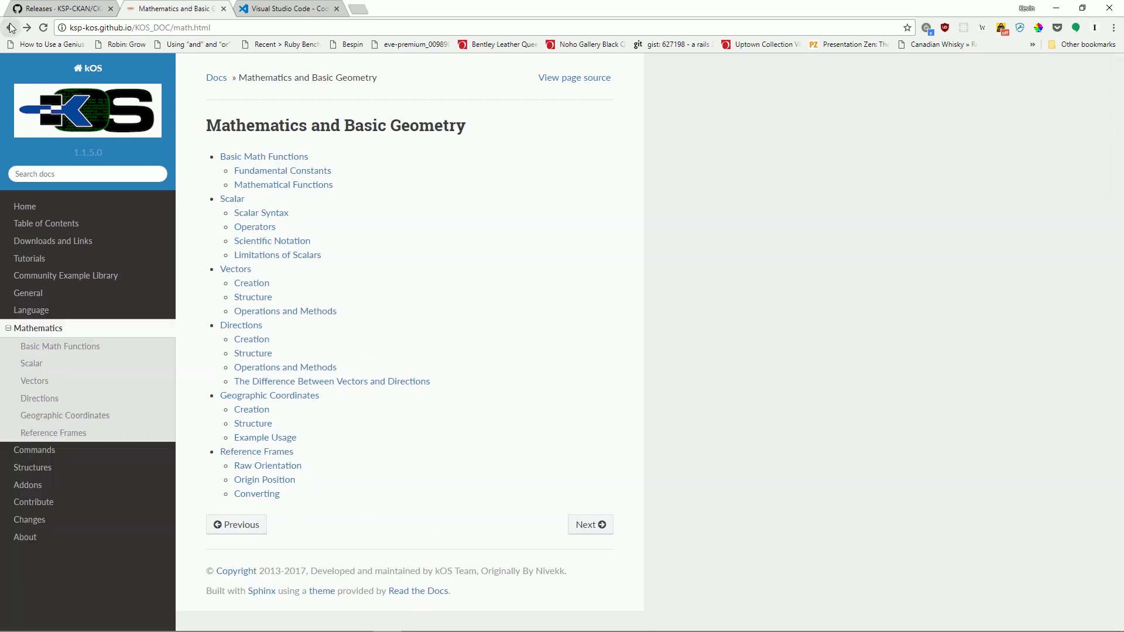
click(10, 27)
click(11, 27)
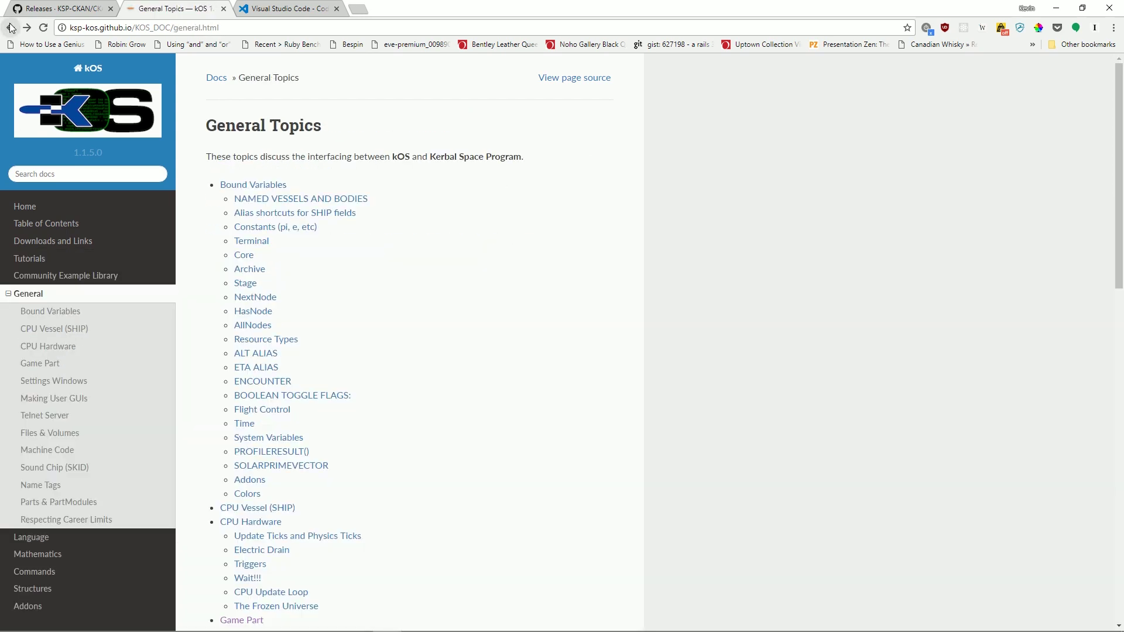
click(11, 27)
click(564, 199)
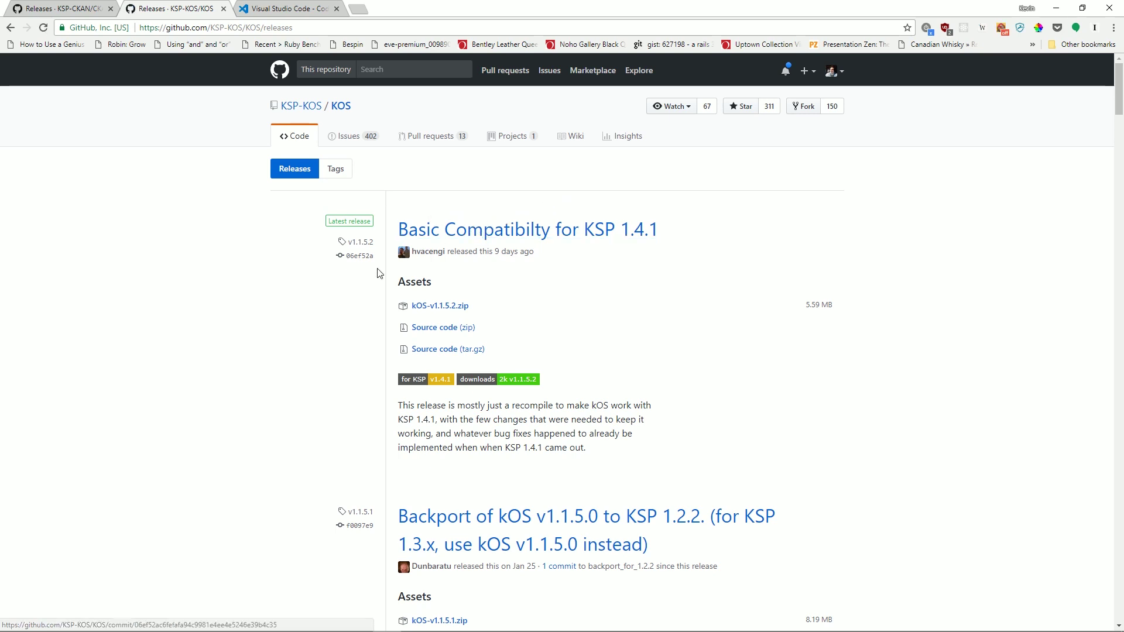
- Examine the kOS releases and the KSP version each is built for, returning to the latest release
drag(692, 238, 650, 244)
click(628, 232)
scroll(364, 319, down, 3)
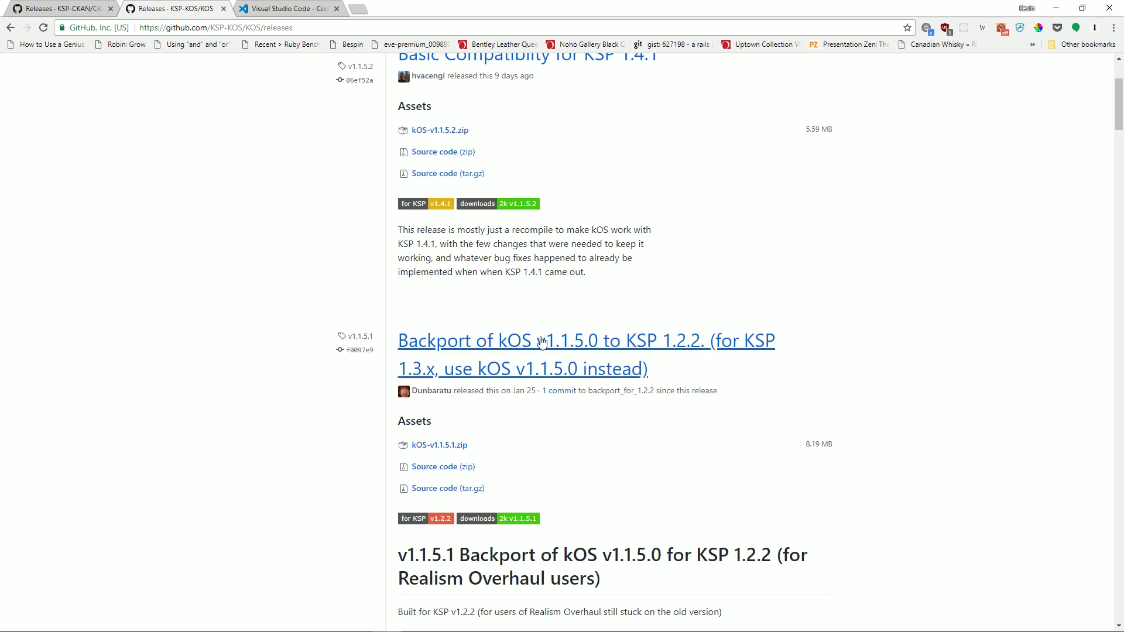
scroll(664, 335, down, 6)
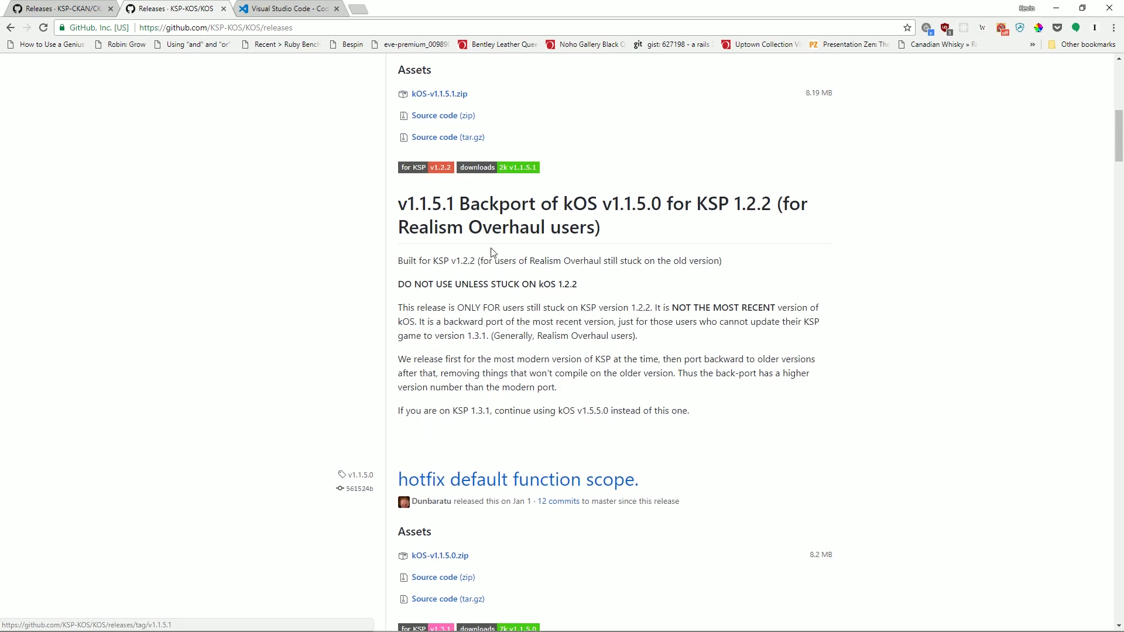
scroll(500, 277, down, 5)
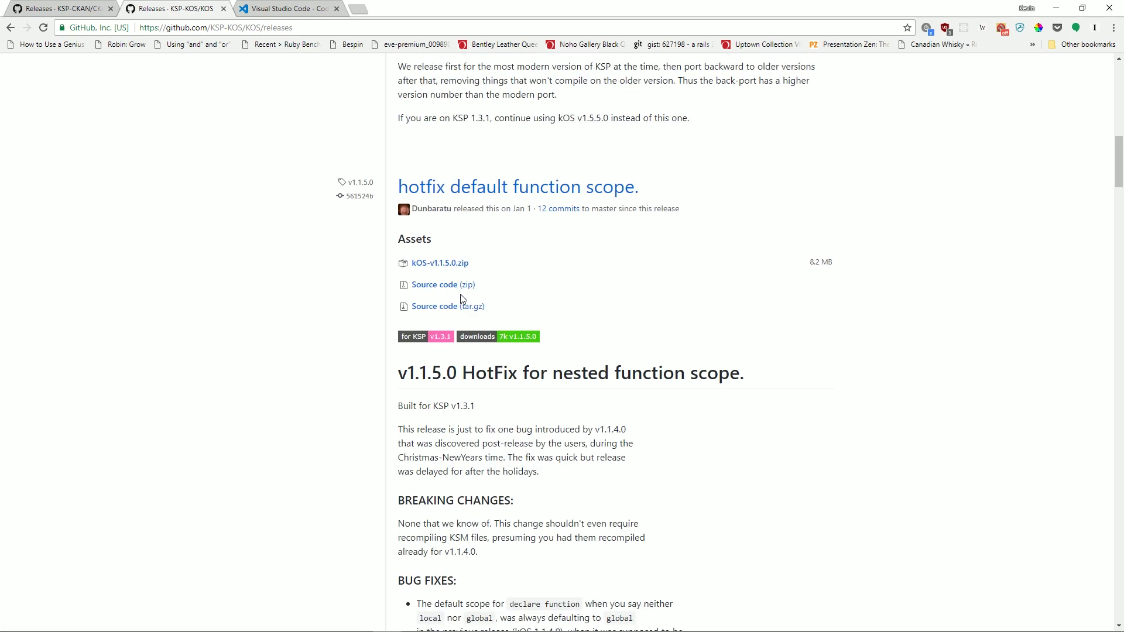
scroll(636, 258, down, 13)
scroll(334, 251, down, 5)
scroll(334, 252, down, 20)
scroll(350, 264, up, 4)
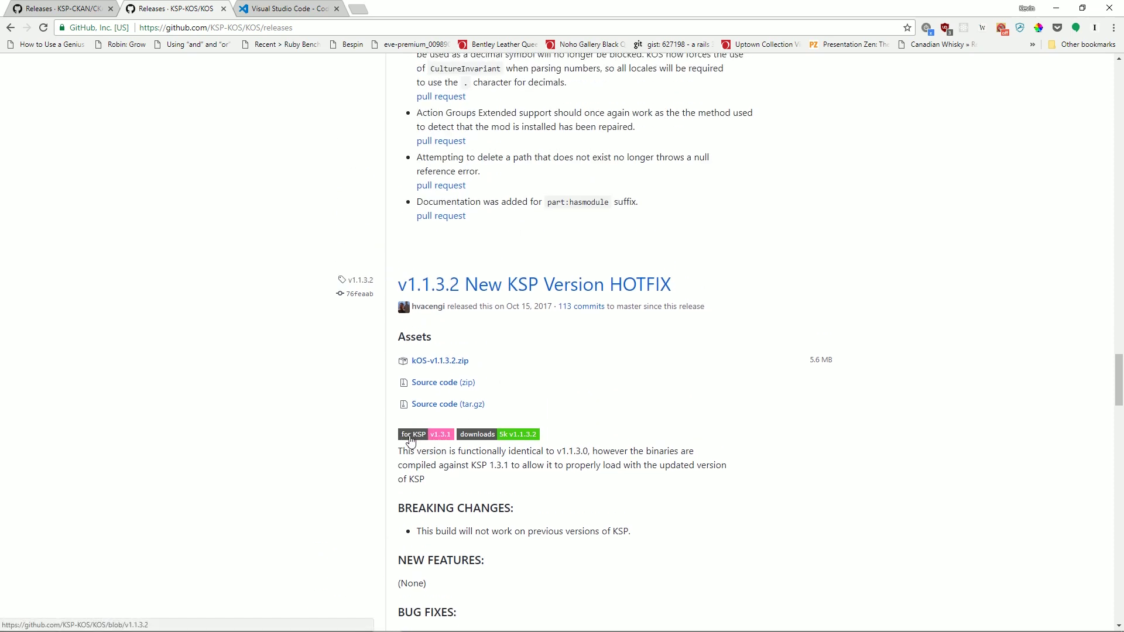
scroll(298, 392, down, 9)
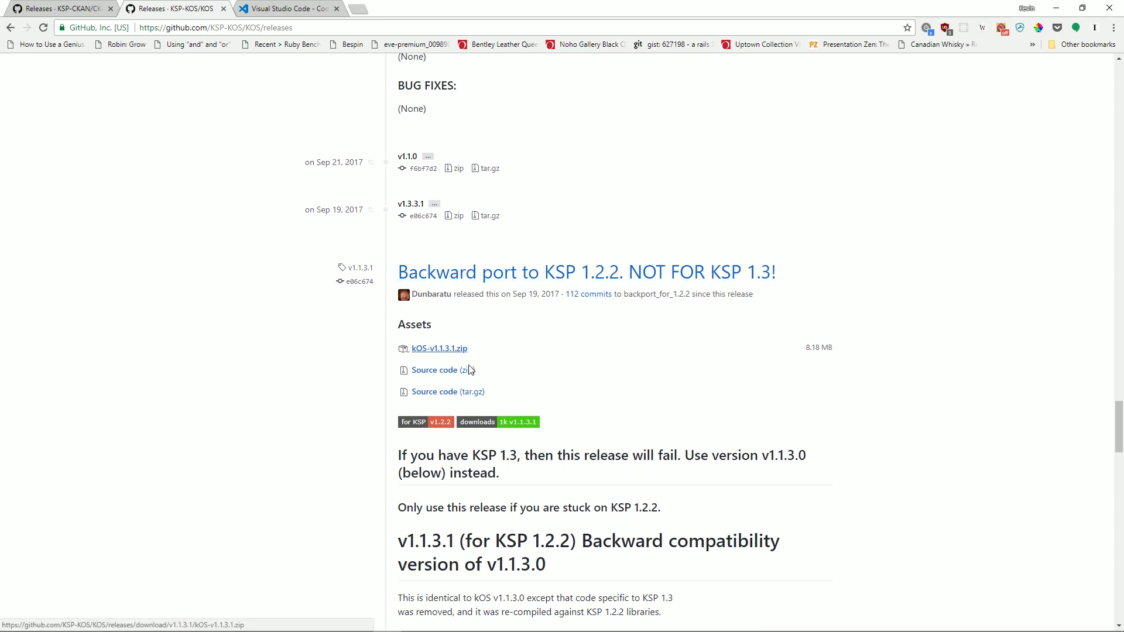
scroll(495, 371, up, 15)
scroll(494, 371, up, 20)
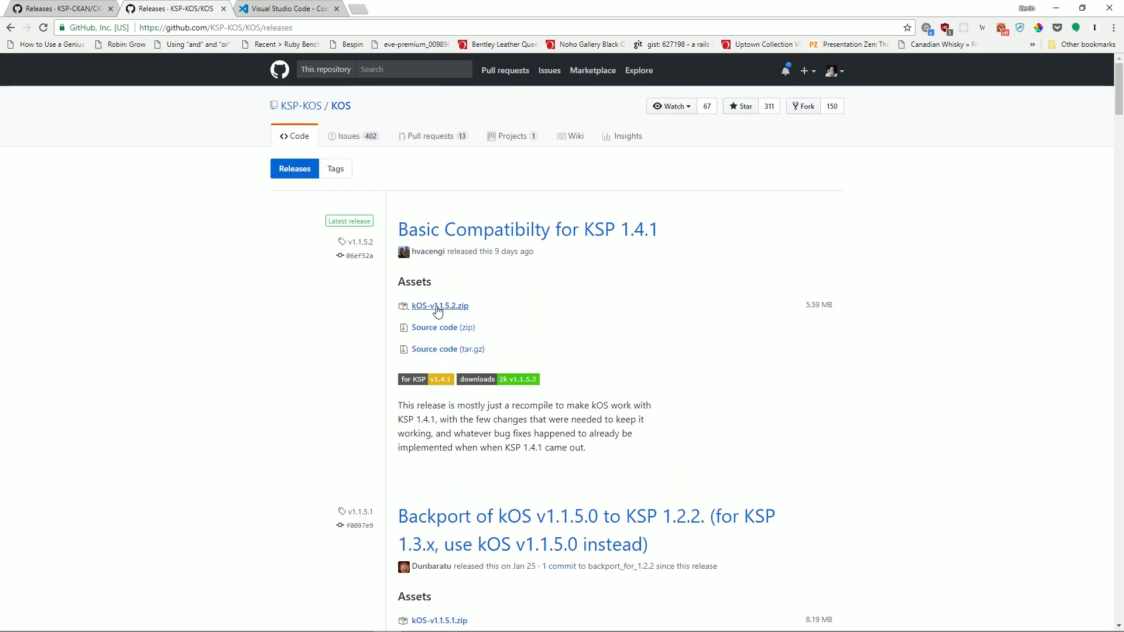
- Download kOS-v1.1.5.2.zip from the latest release and switch to File Explorer to find it in the Kerbal Space Program folder
click(441, 305)
key(alt+Tab)
scroll(427, 376, down, 2)
scroll(414, 399, up, 2)
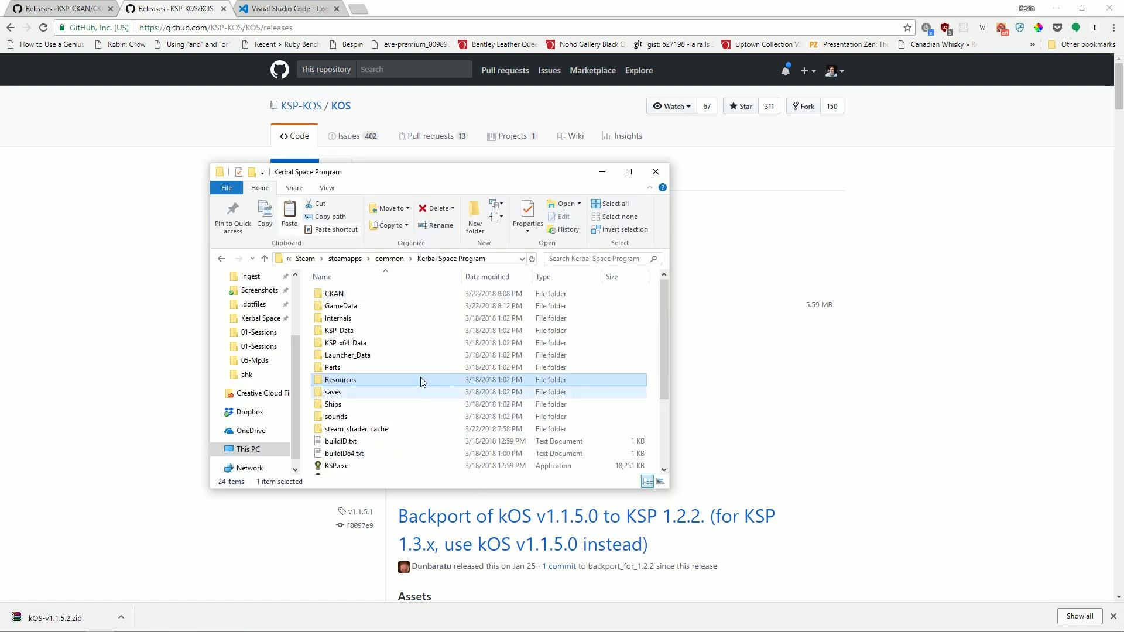
scroll(413, 423, down, 3)
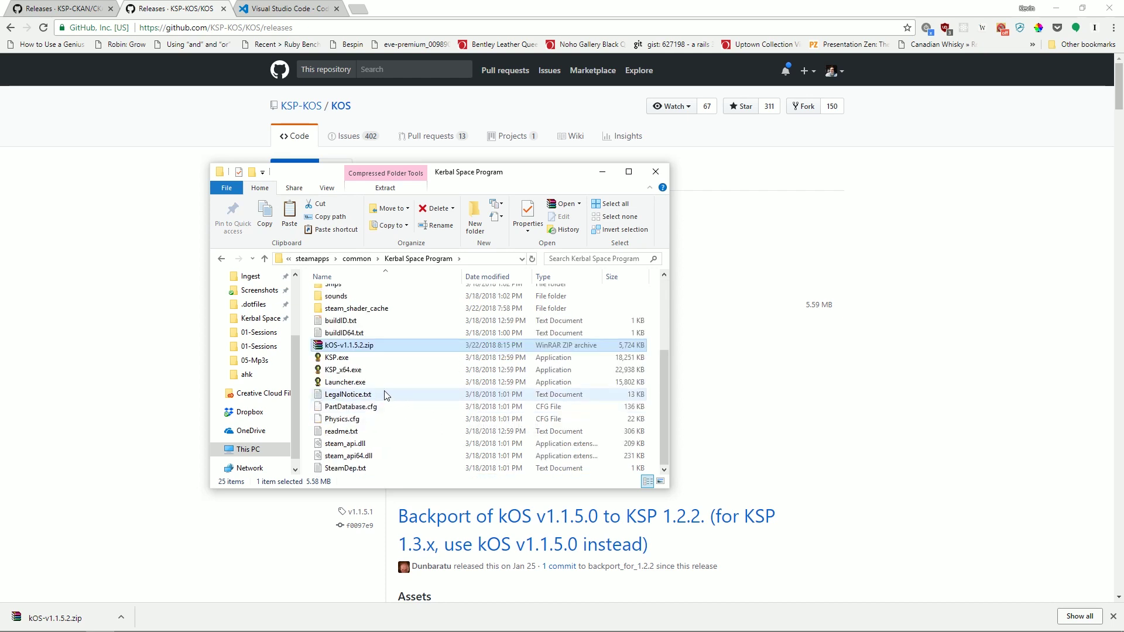
- Extract kOS-v1.1.5.2.zip directly into the Kerbal Space Program folder, replacing all files that already exist
right_click(359, 347)
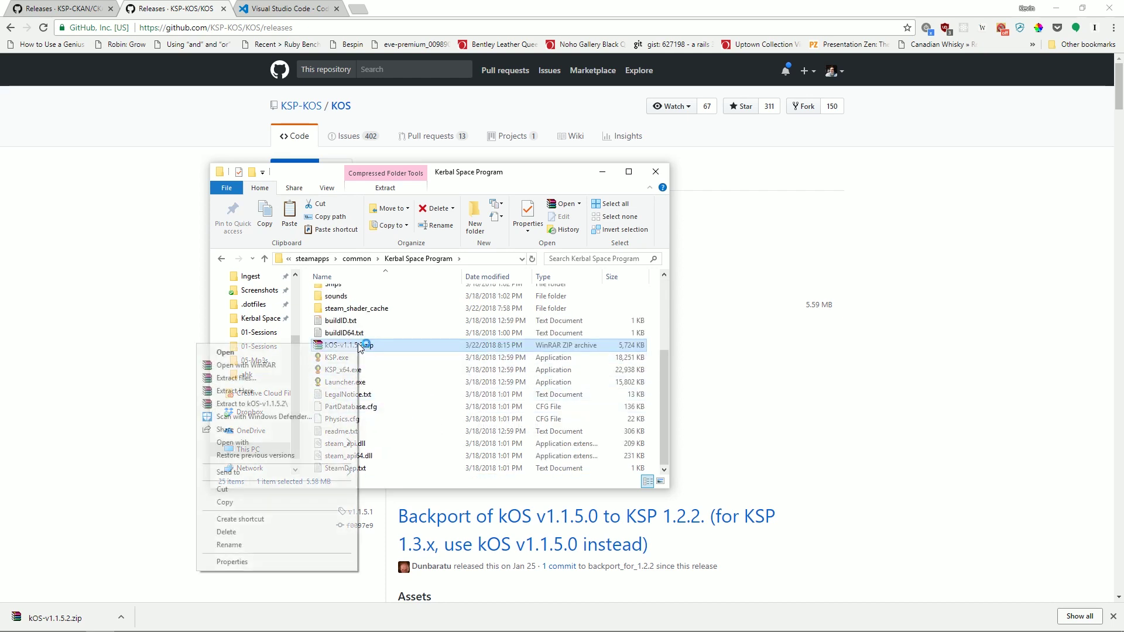
click(308, 397)
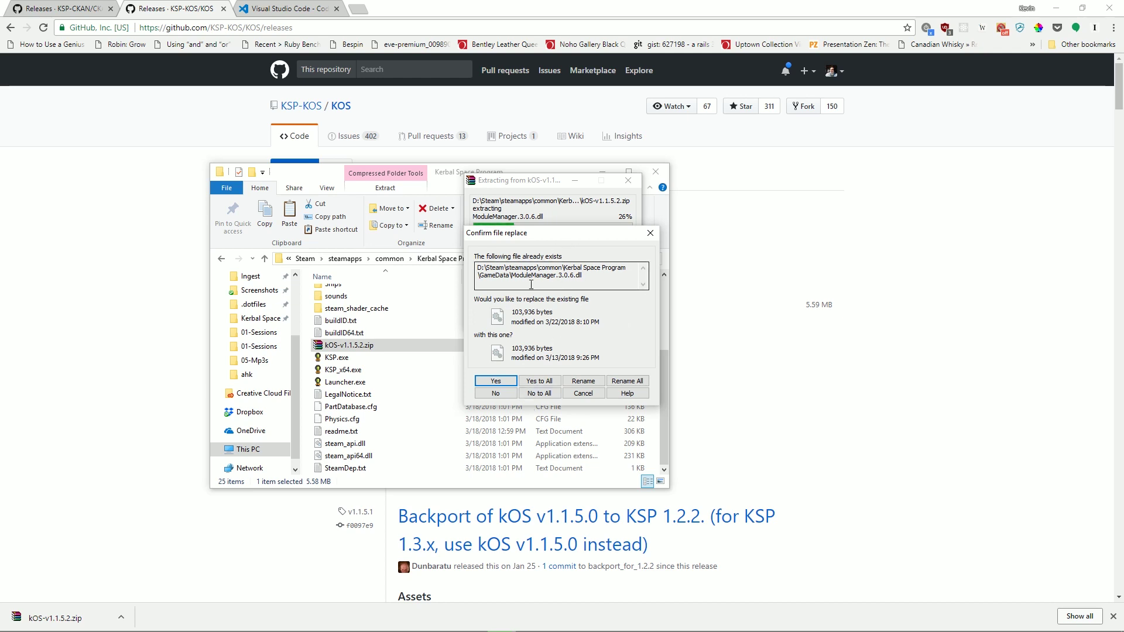
click(539, 381)
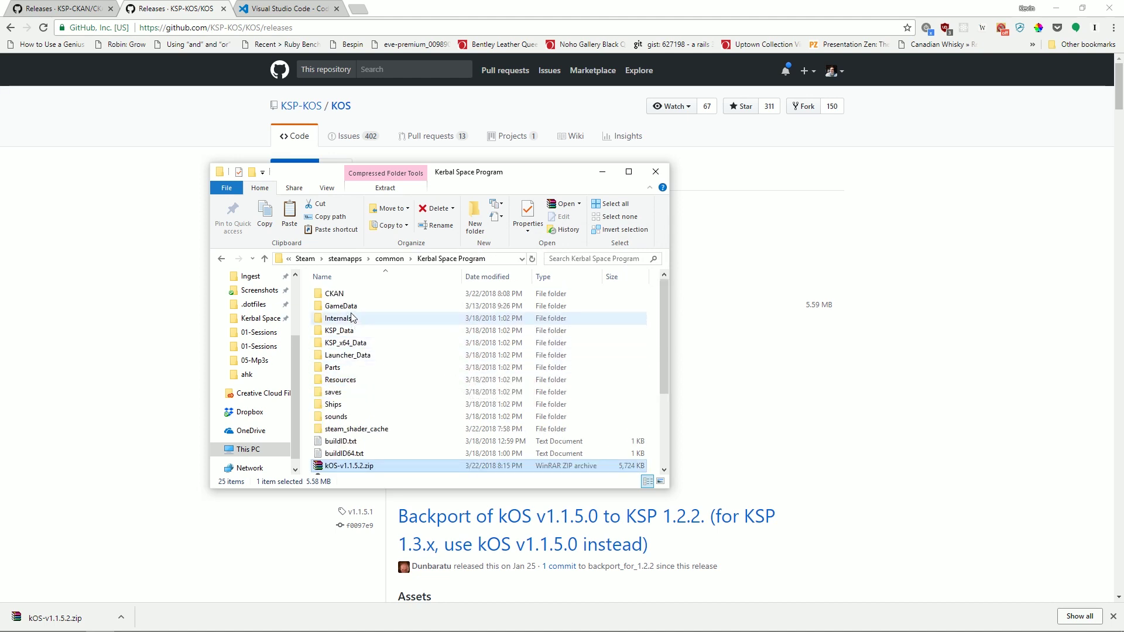
- Check the contents of the kOS folder inside GameData and return to the GameData folder
double_click(351, 311)
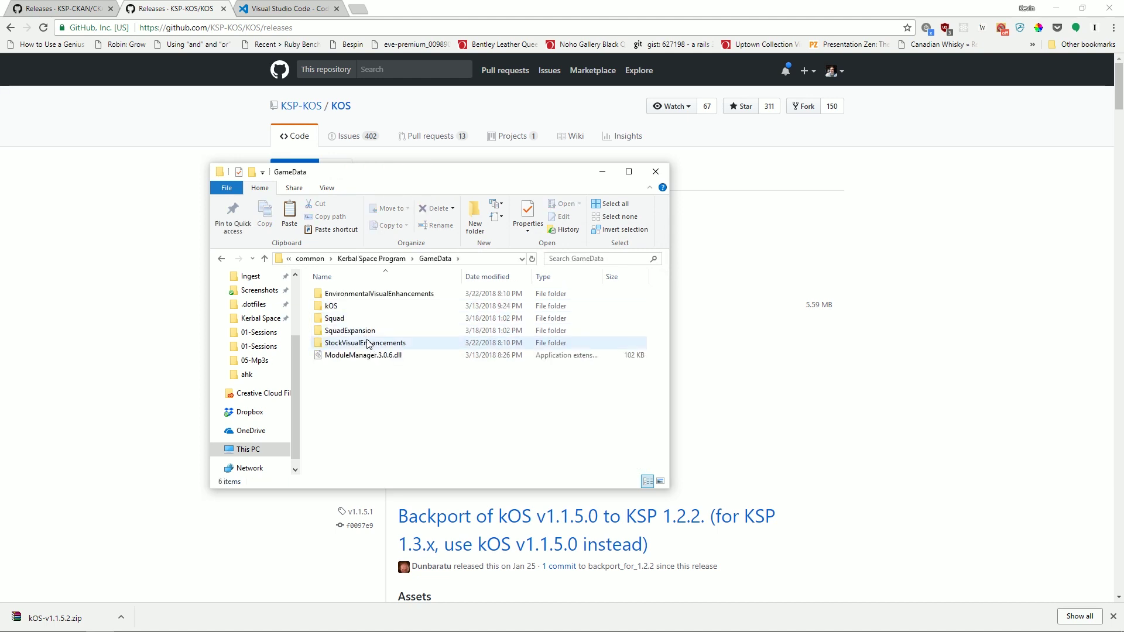
double_click(333, 307)
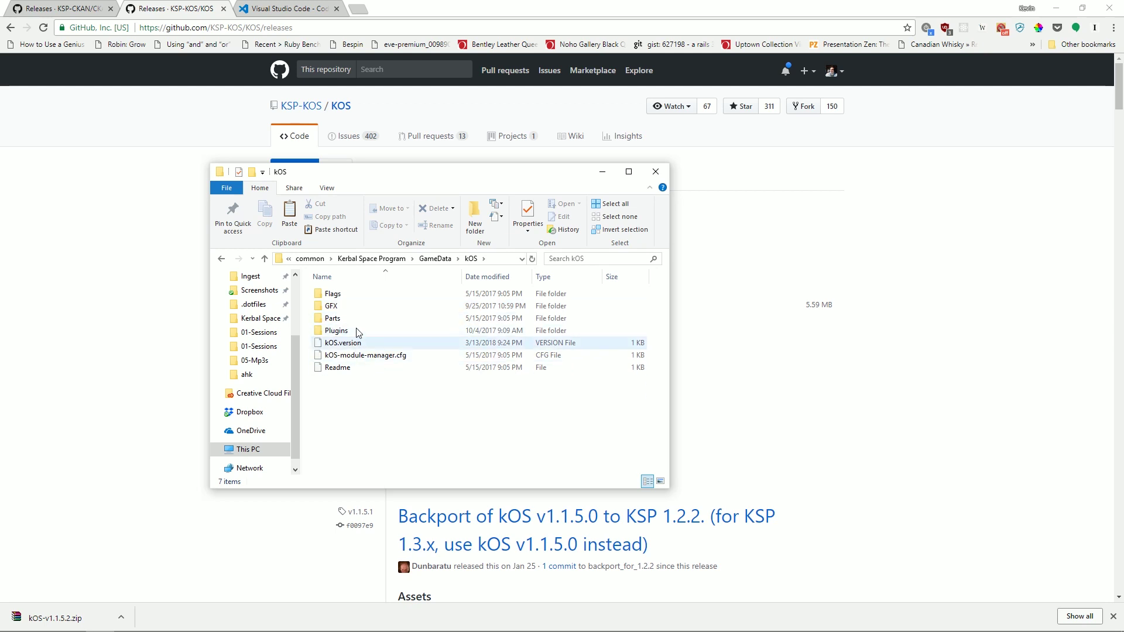
click(435, 258)
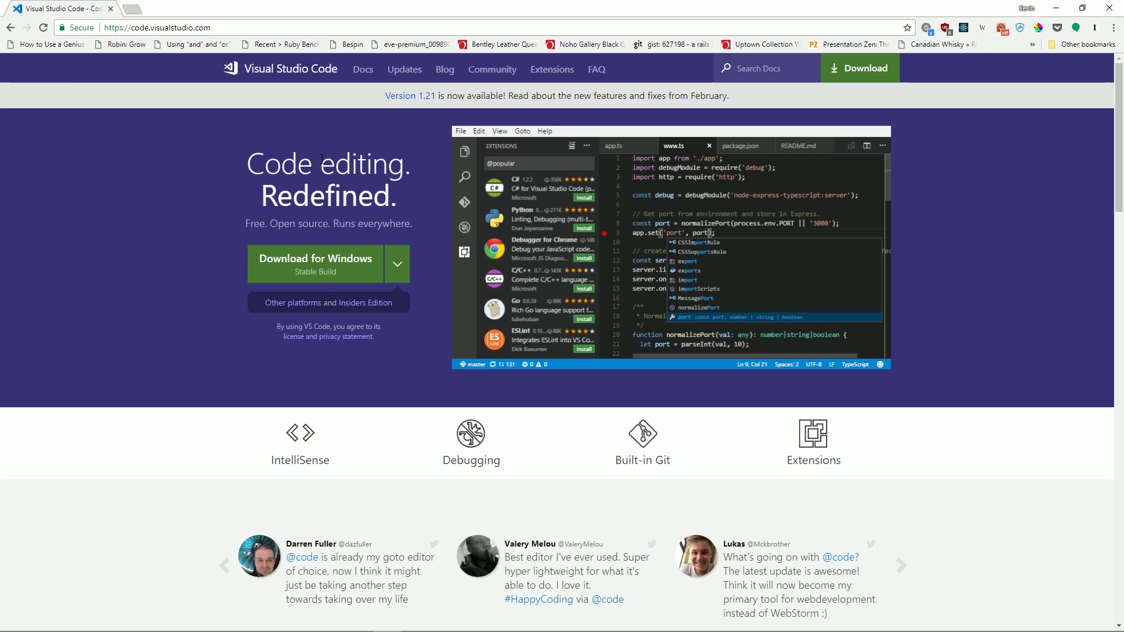
- Download the stable Visual Studio Code installer for Windows and switch to the Kerbal Space Program folder in File Explorer
click(296, 258)
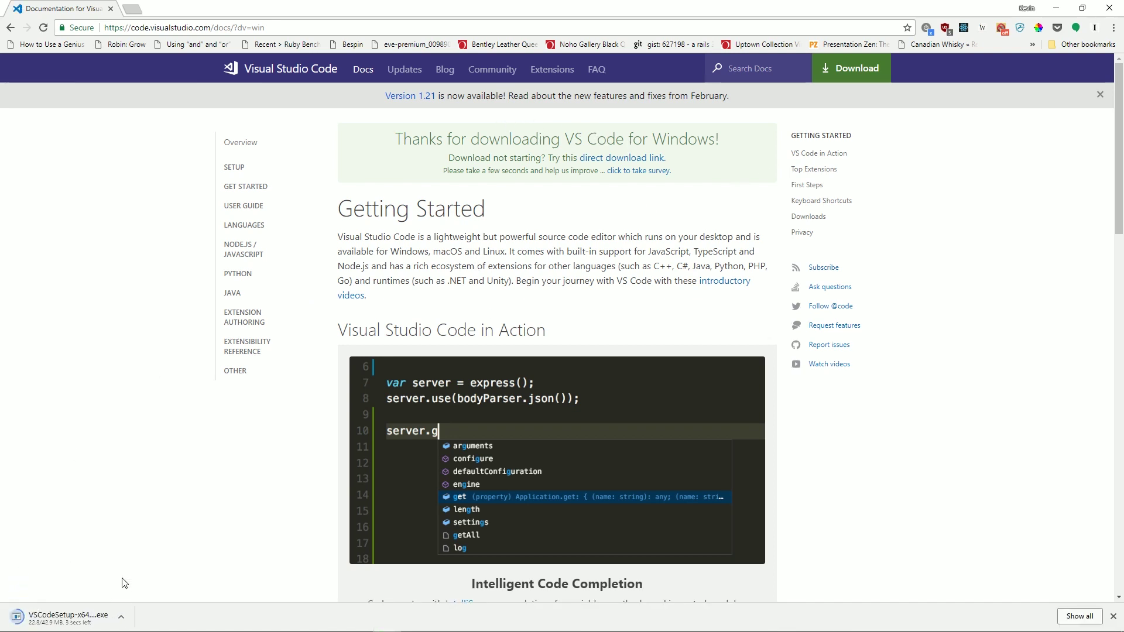
key(alt+Tab)
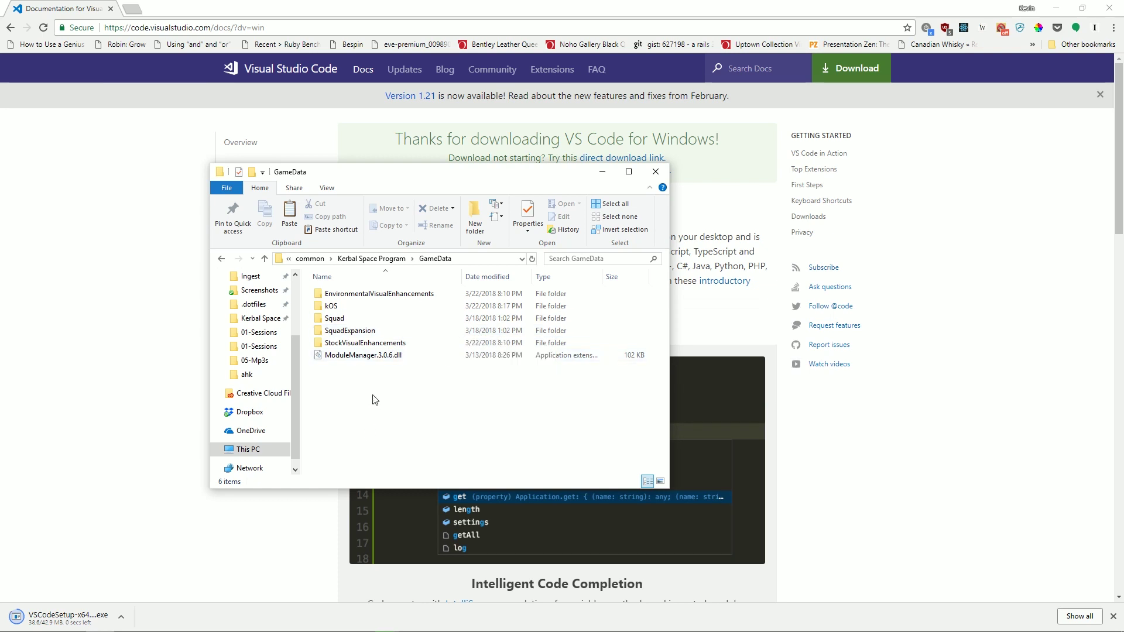
click(369, 258)
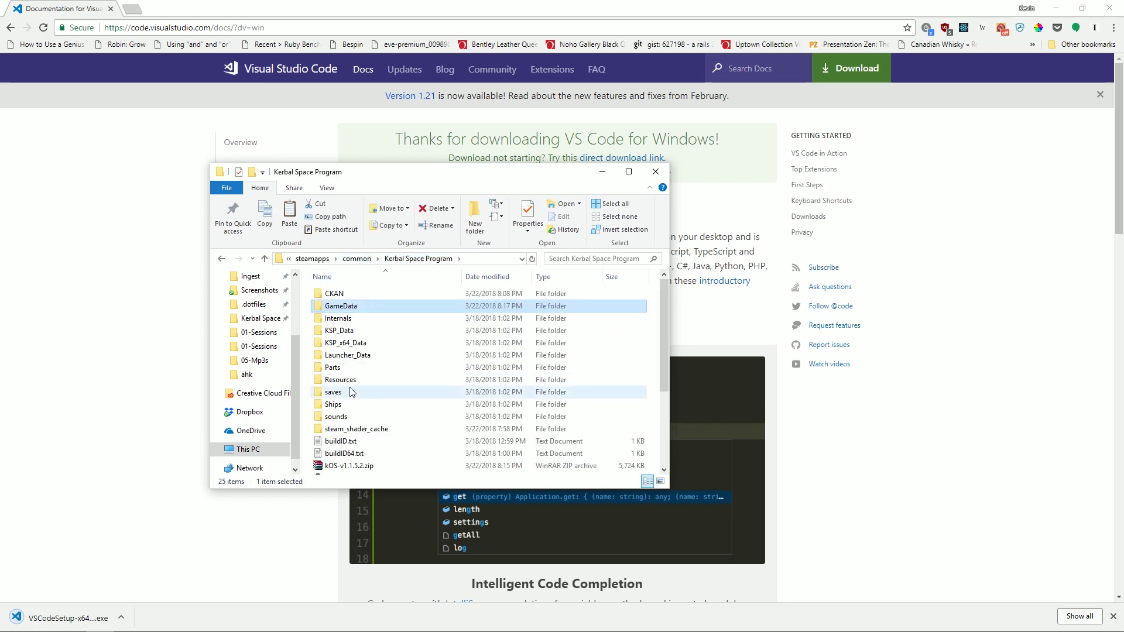
- Create a folder named Script inside the Ships folder and open it
double_click(348, 403)
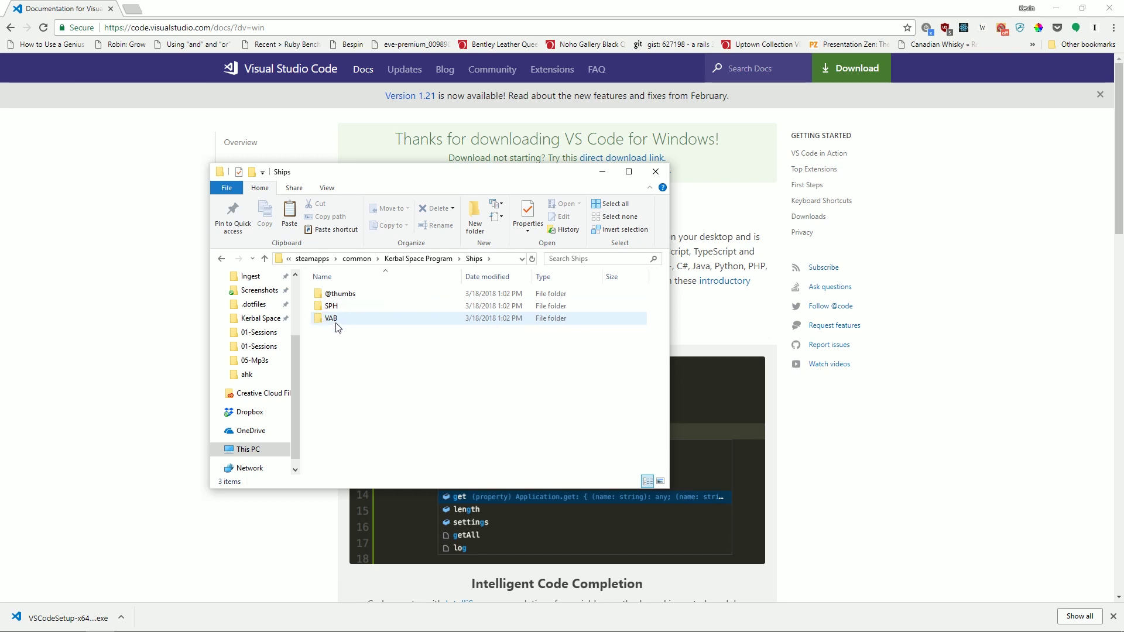
right_click(349, 352)
mouse_move(298, 495)
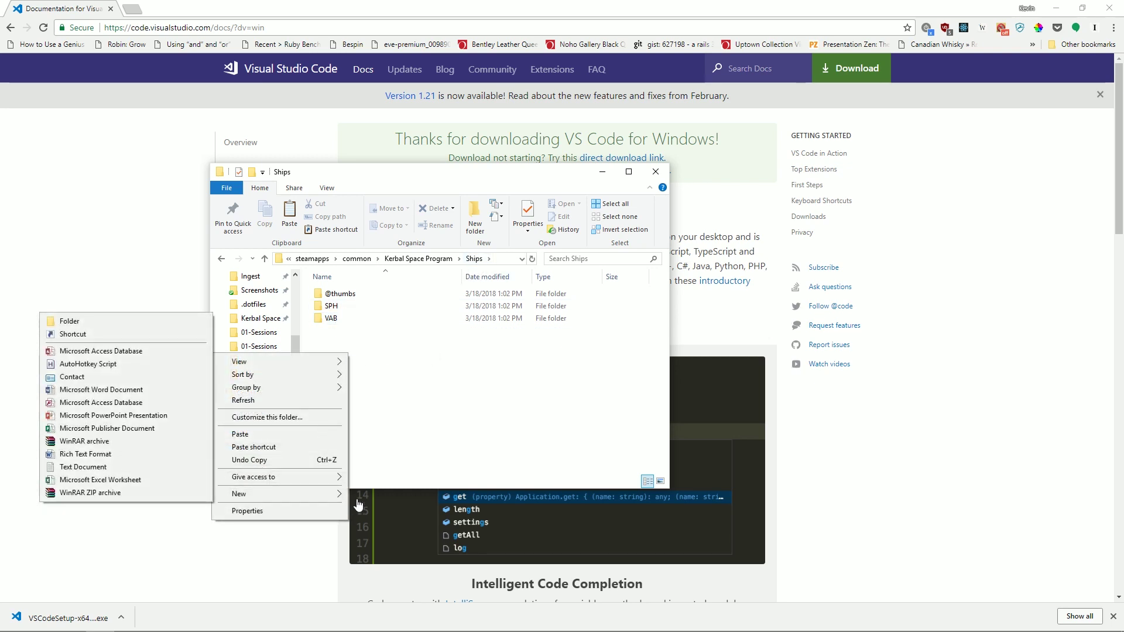
click(146, 322)
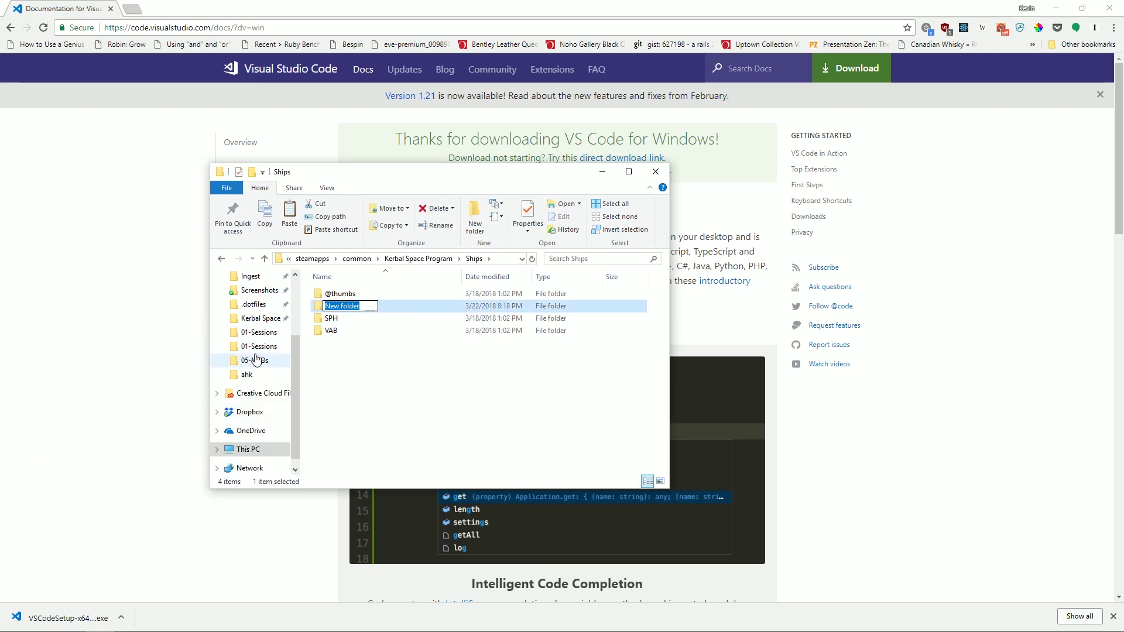
text(Script)
key(Return)
click(381, 416)
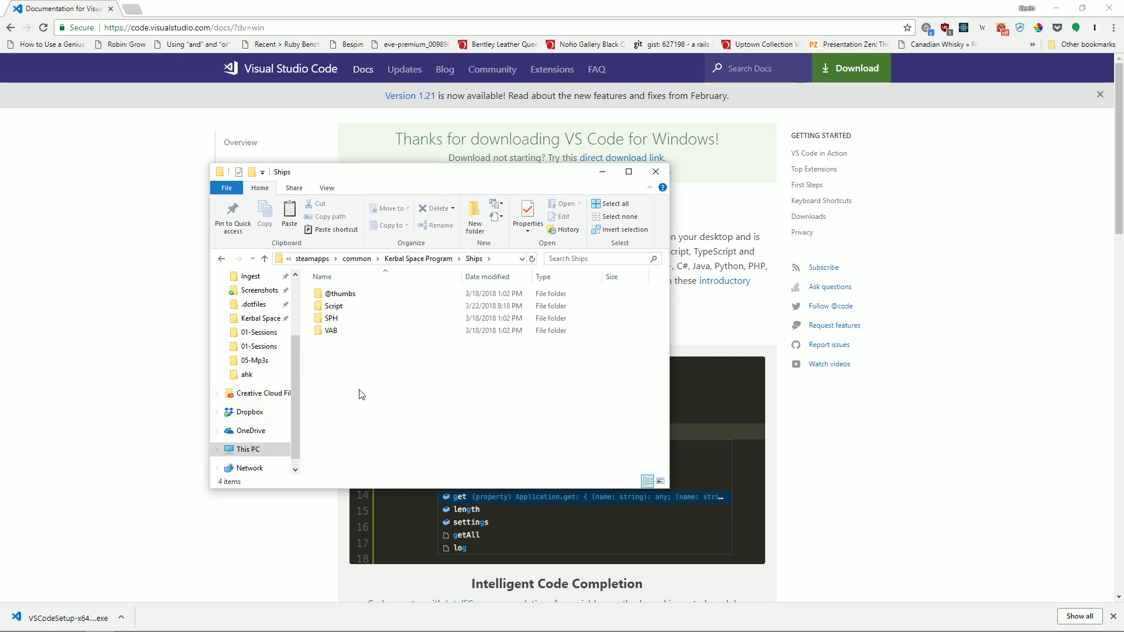
double_click(335, 306)
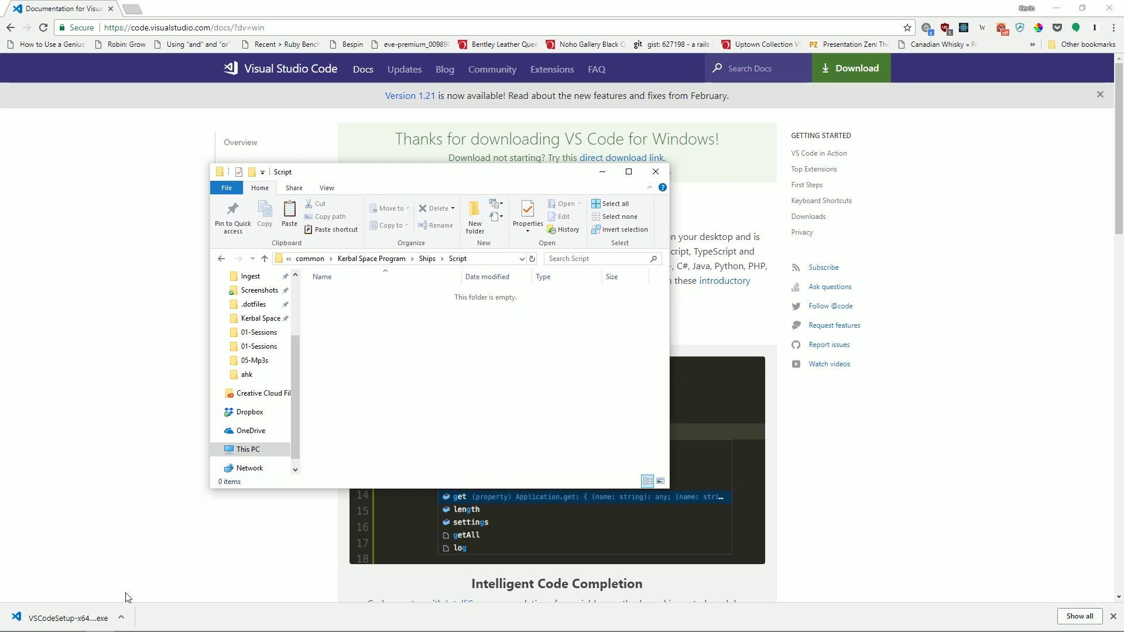
- Run the downloaded Visual Studio Code installer, accept the license agreement and install with the default destination, Start Menu folder and additional tasks
click(107, 612)
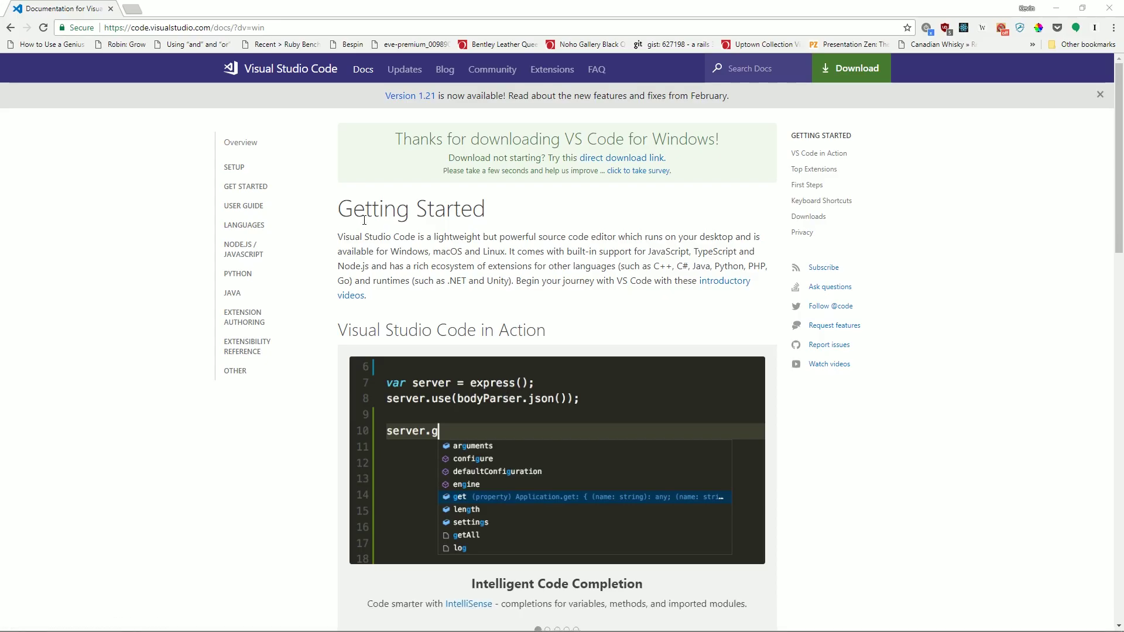
click(629, 415)
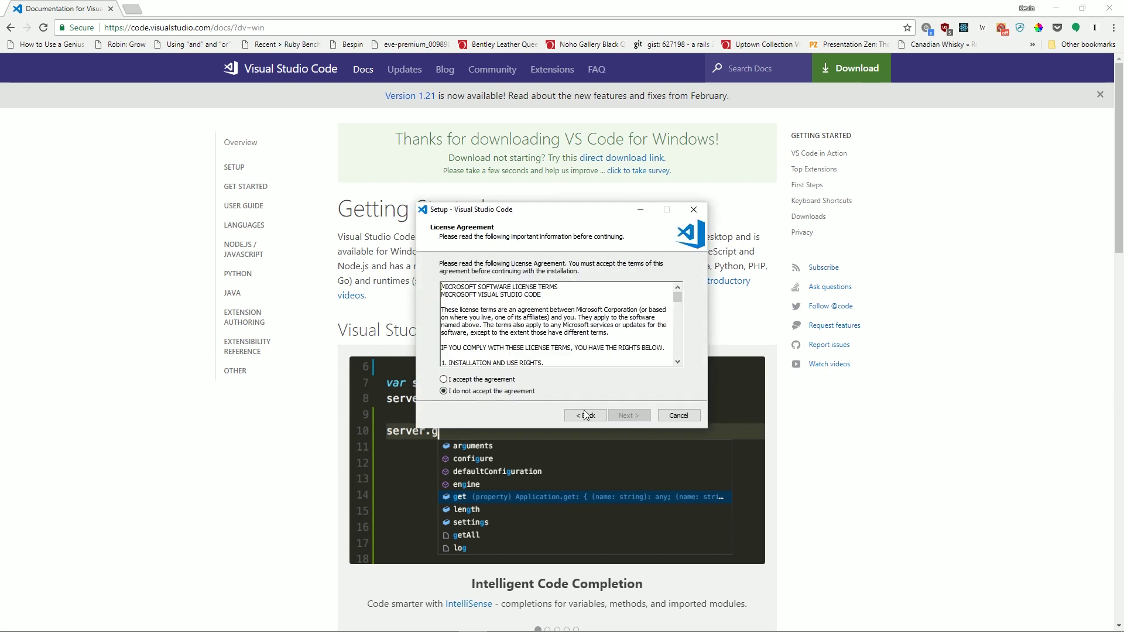
click(504, 381)
click(627, 416)
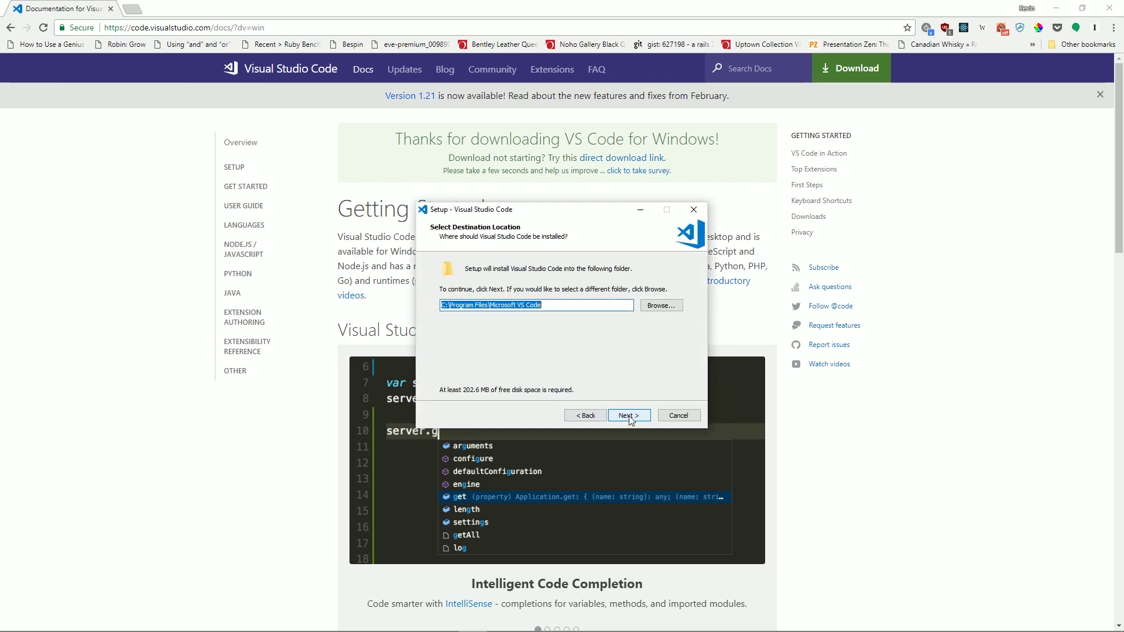
click(629, 417)
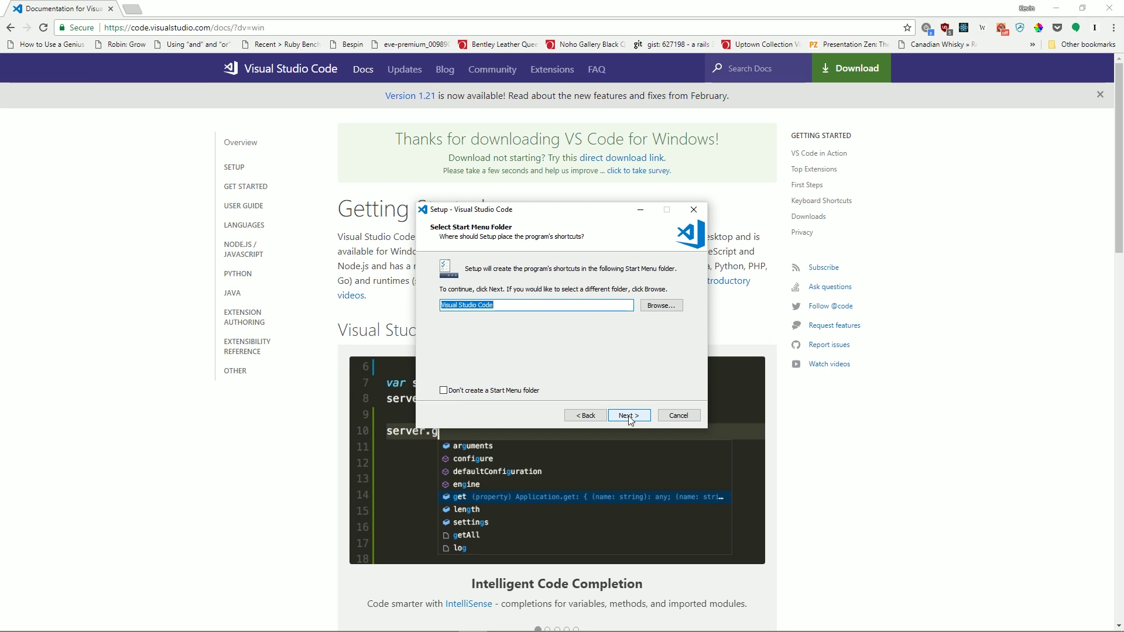
click(629, 416)
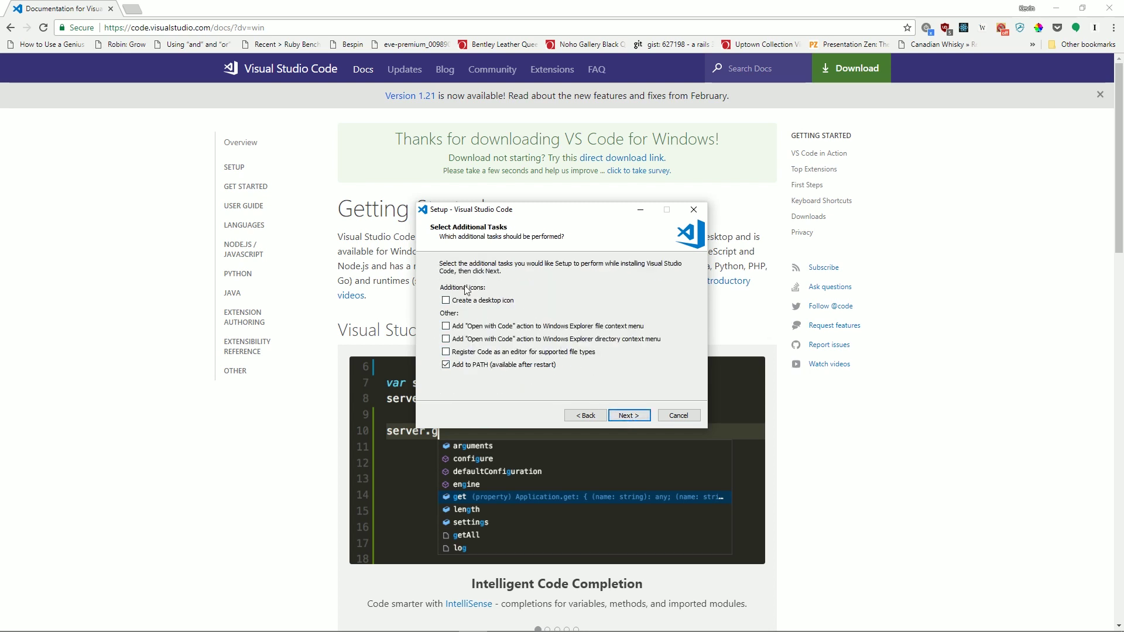
click(643, 416)
click(639, 417)
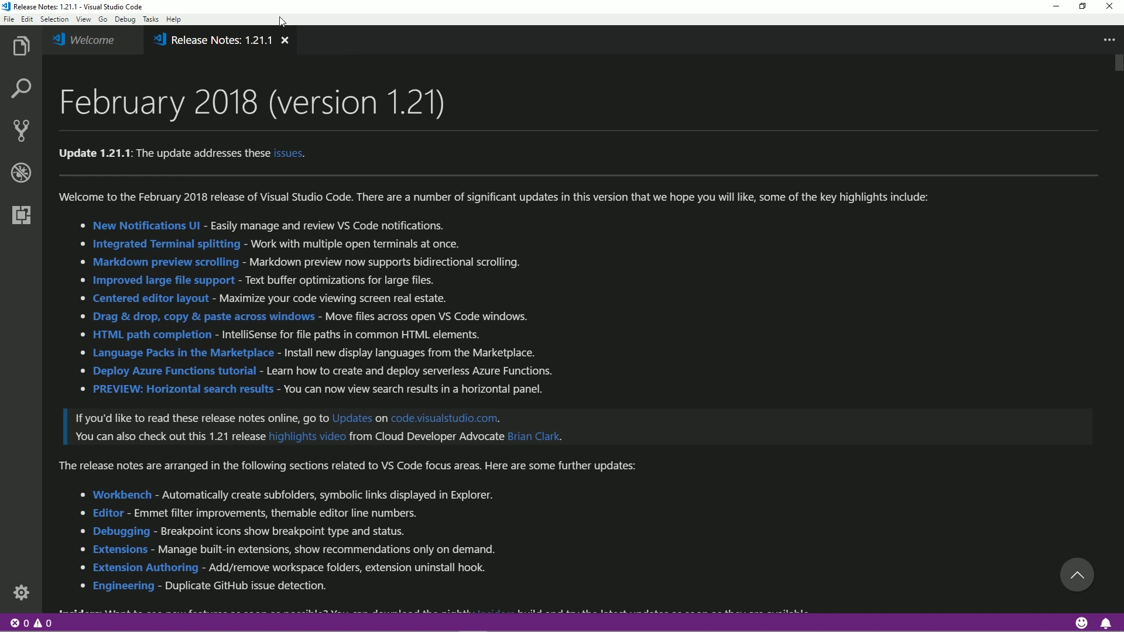
- Close the release notes and add the Script folder from Kerbal Space Program's Ships folder to the workspace
click(284, 41)
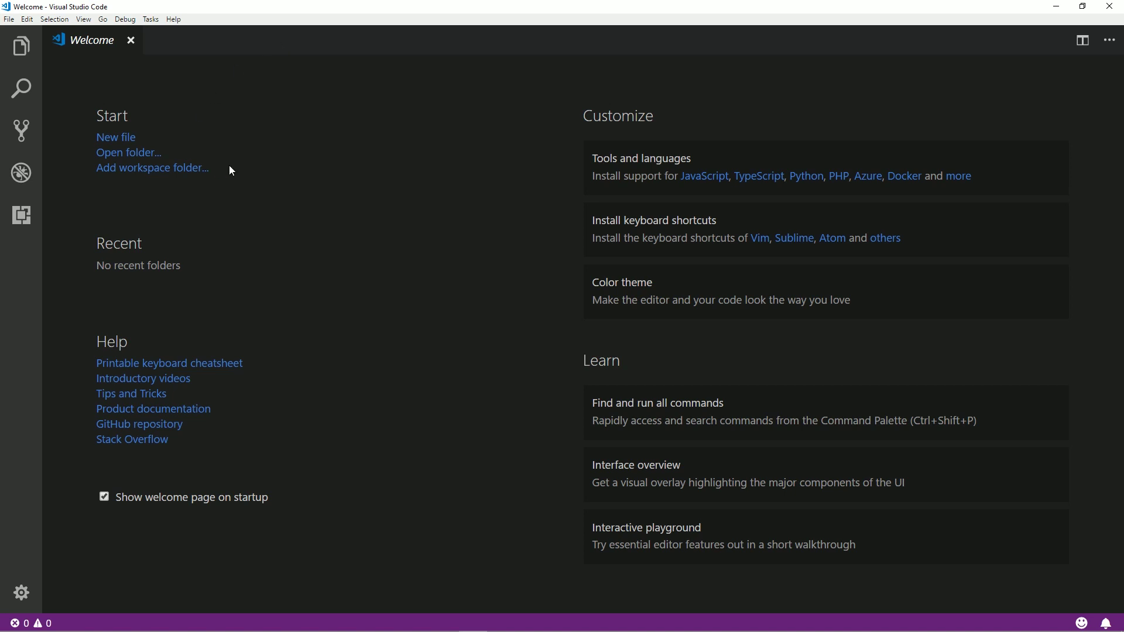
click(140, 173)
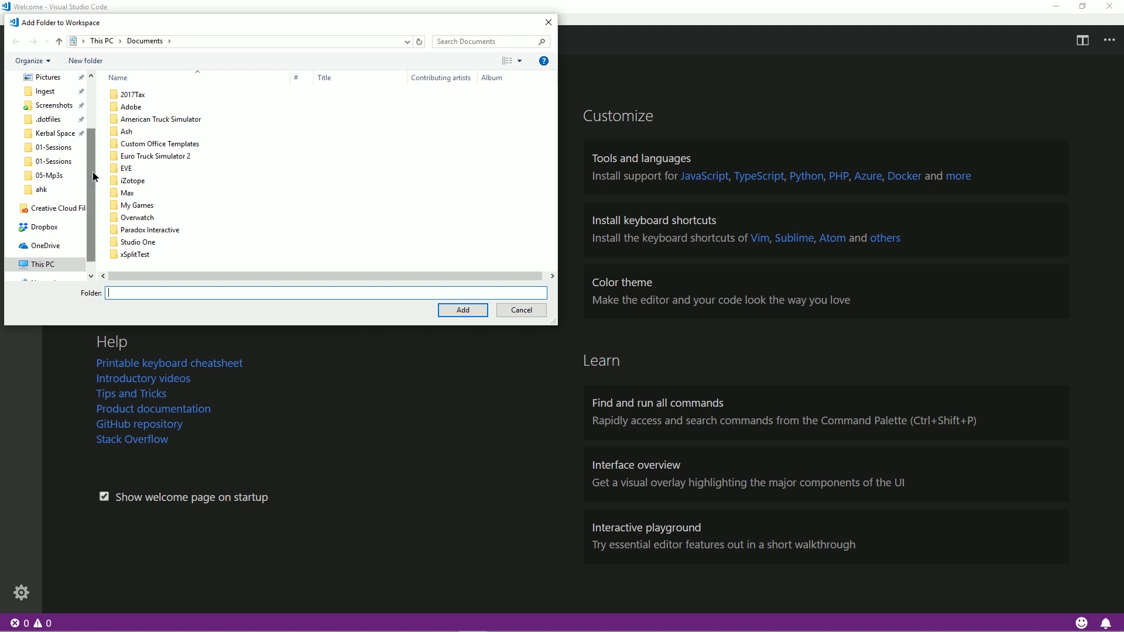
click(59, 119)
click(58, 134)
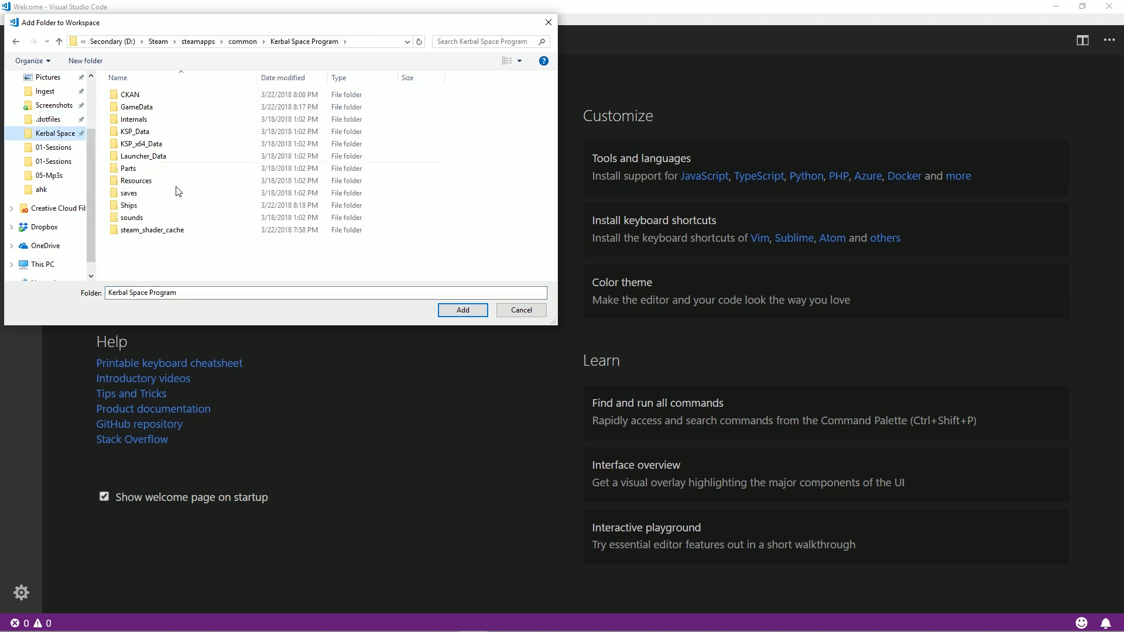
double_click(129, 207)
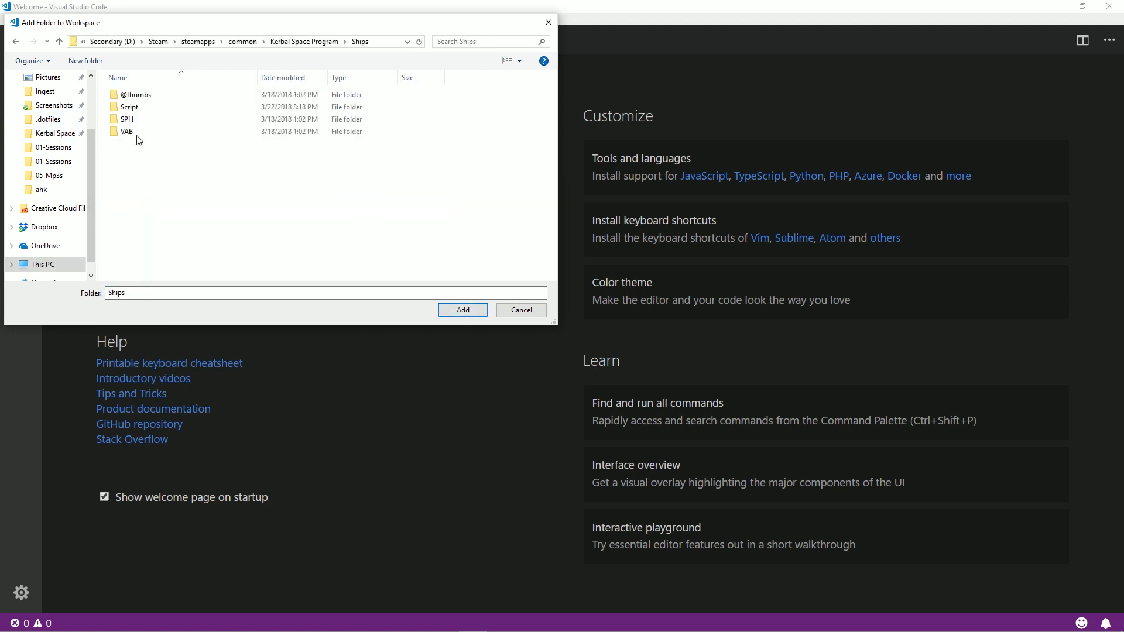
click(130, 108)
click(456, 312)
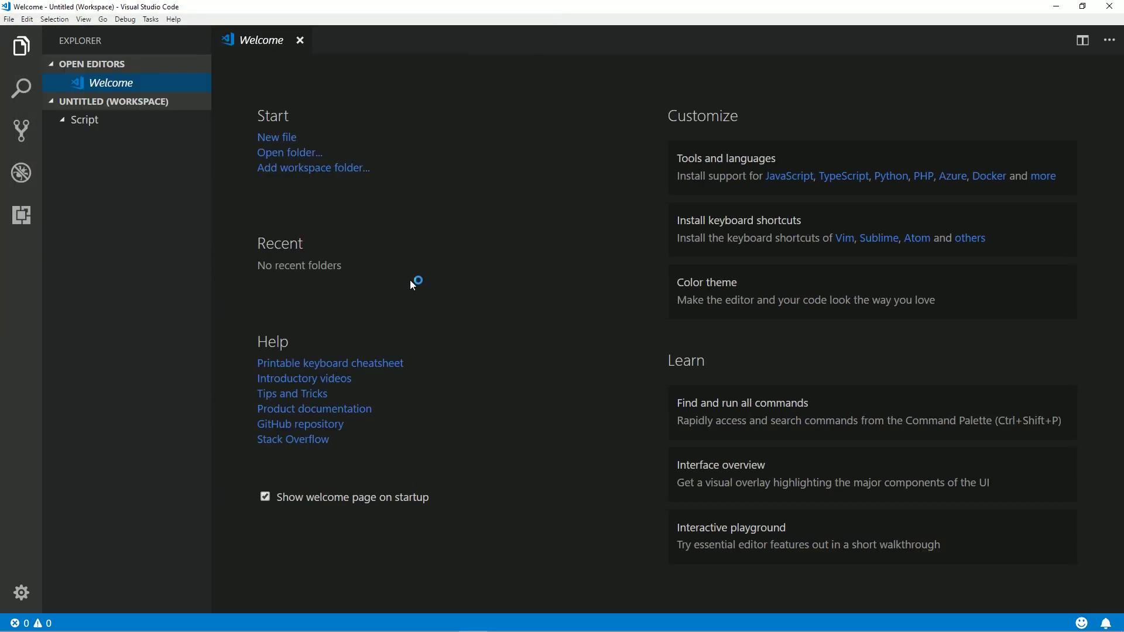
- Create a new file named hello.ks in the Script folder of the workspace
click(64, 127)
click(53, 103)
click(53, 102)
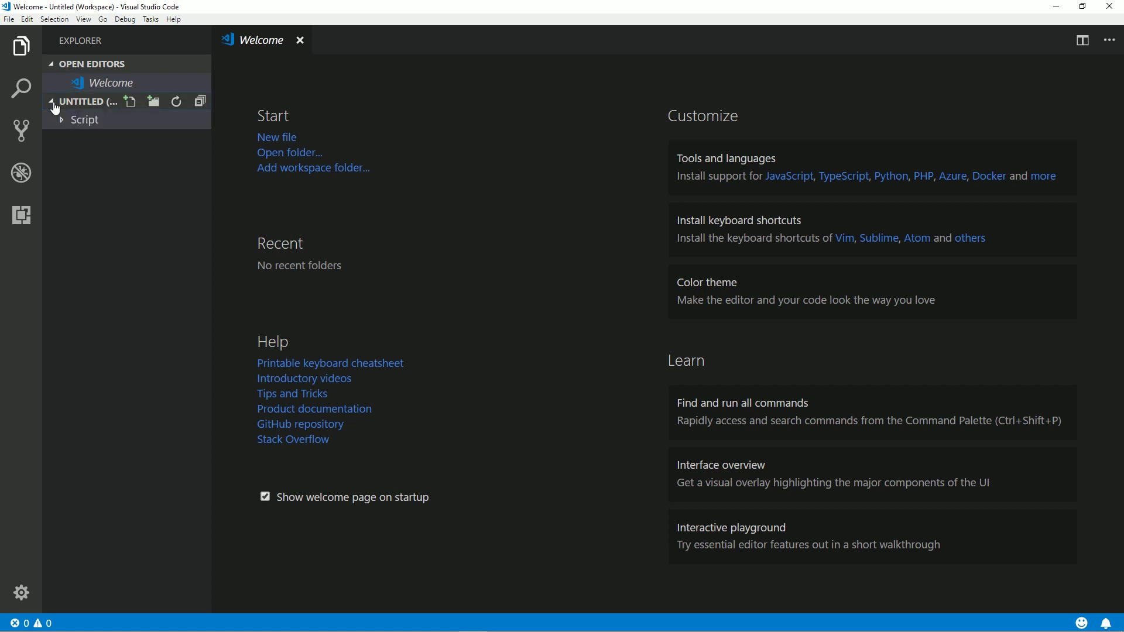
click(131, 104)
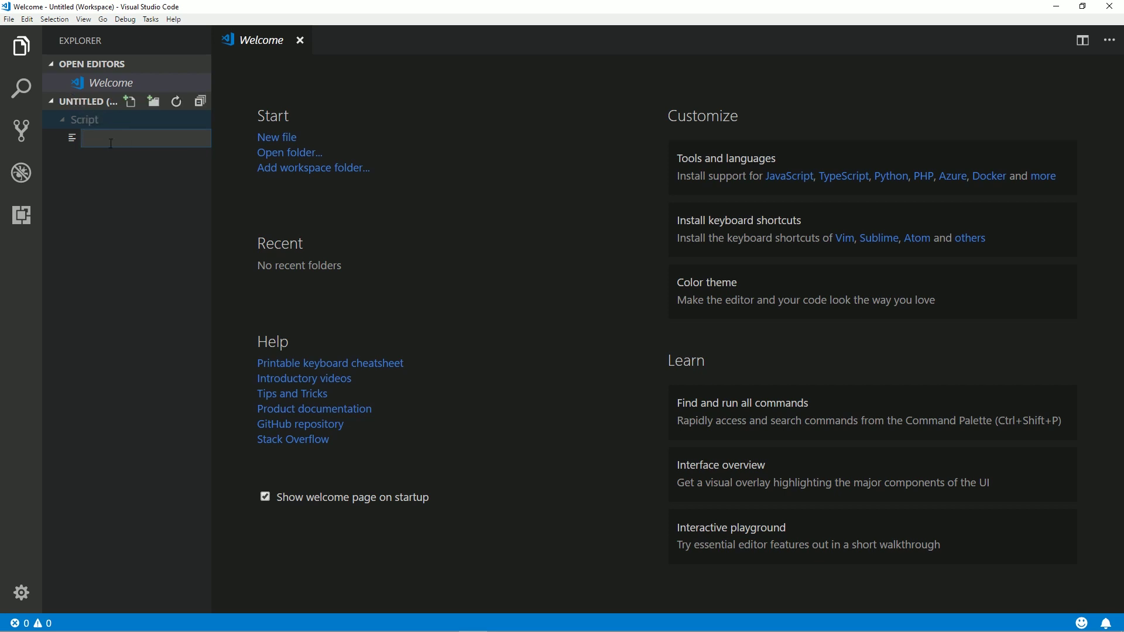
text(hello.ks)
key(Return)
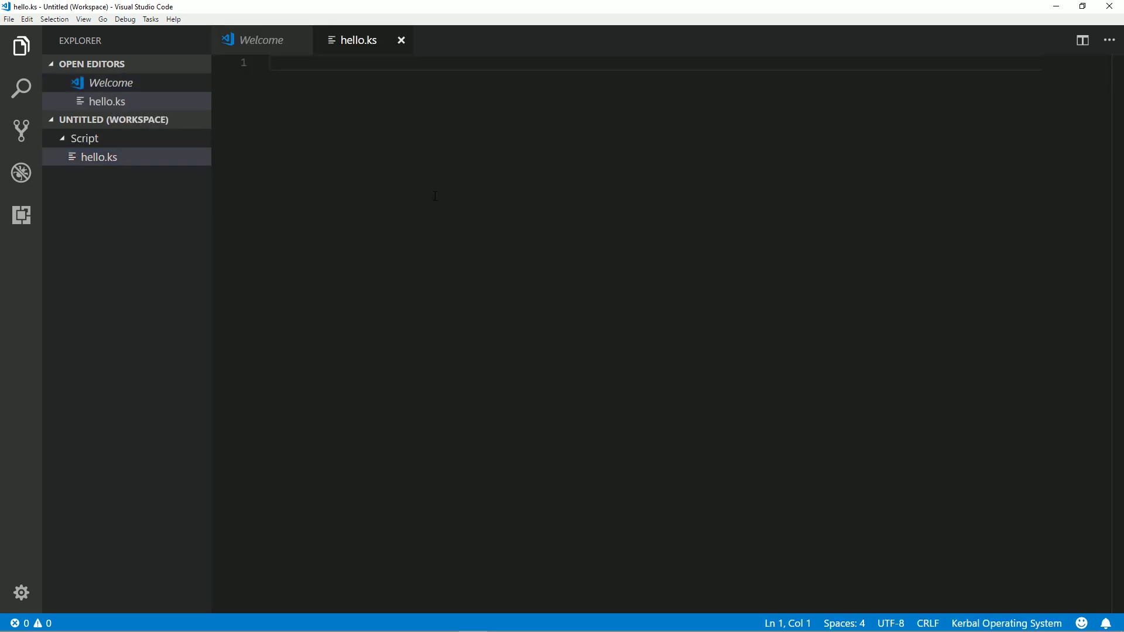
- Write the line print "hello". in hello.ks and close the Welcome page
text(prnt)
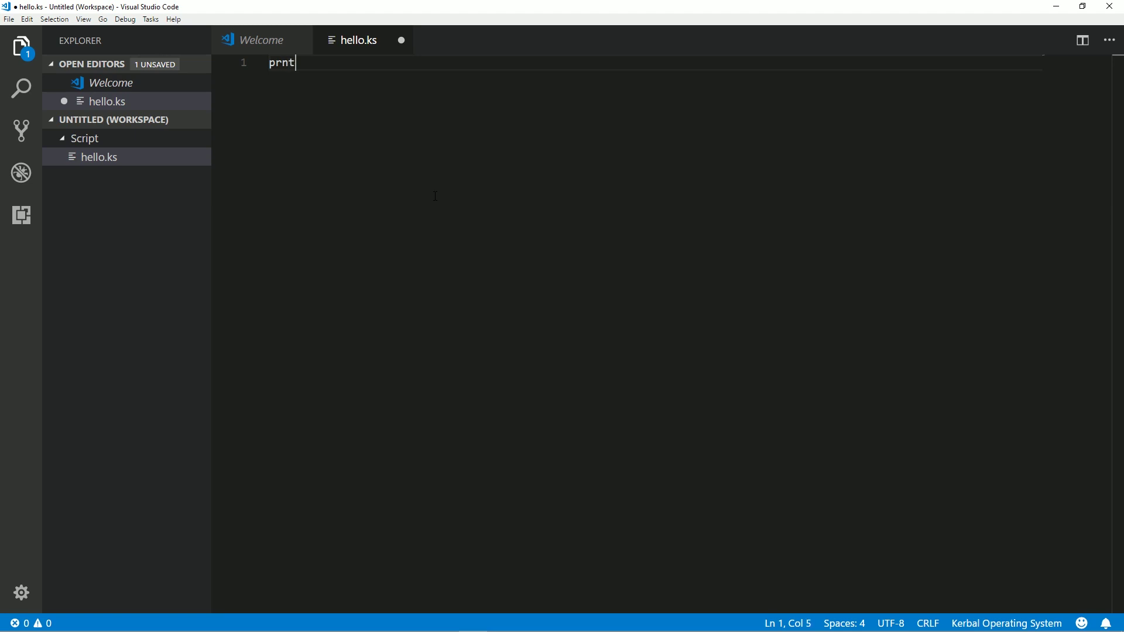
text(nt "hewl)
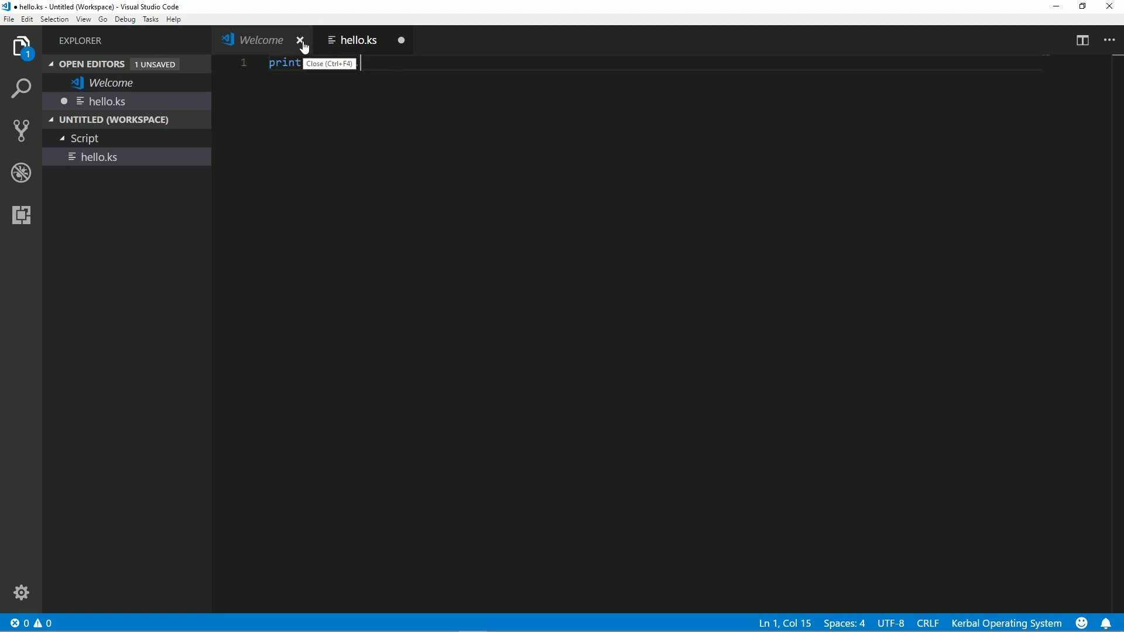
click(301, 41)
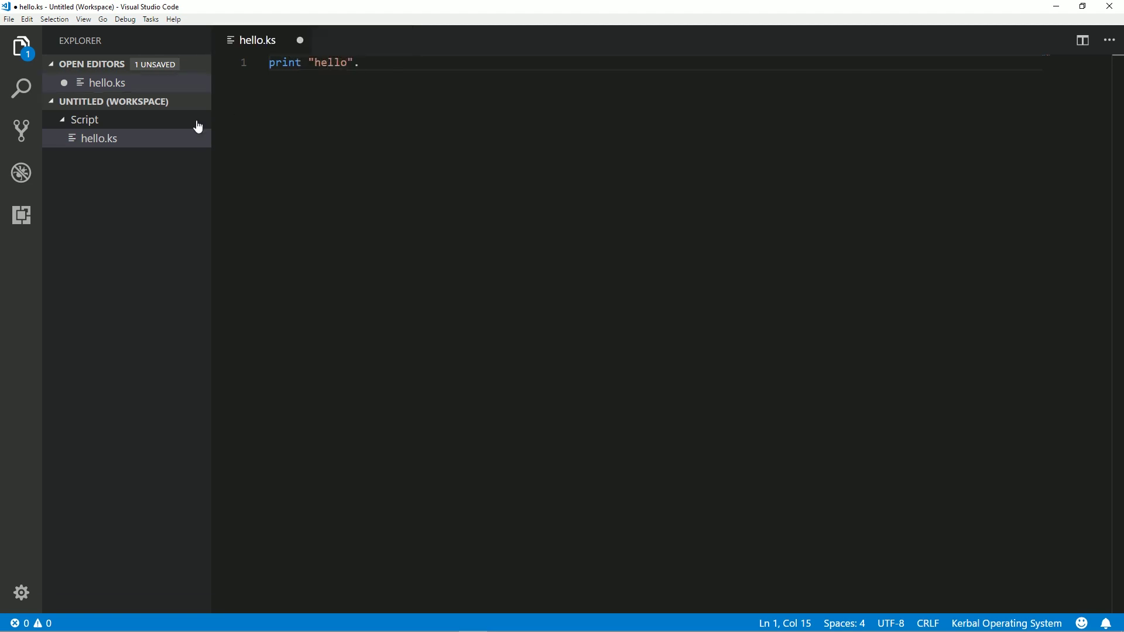
- Uninstall the Kerbal Operating system extension and reload the editor
click(21, 217)
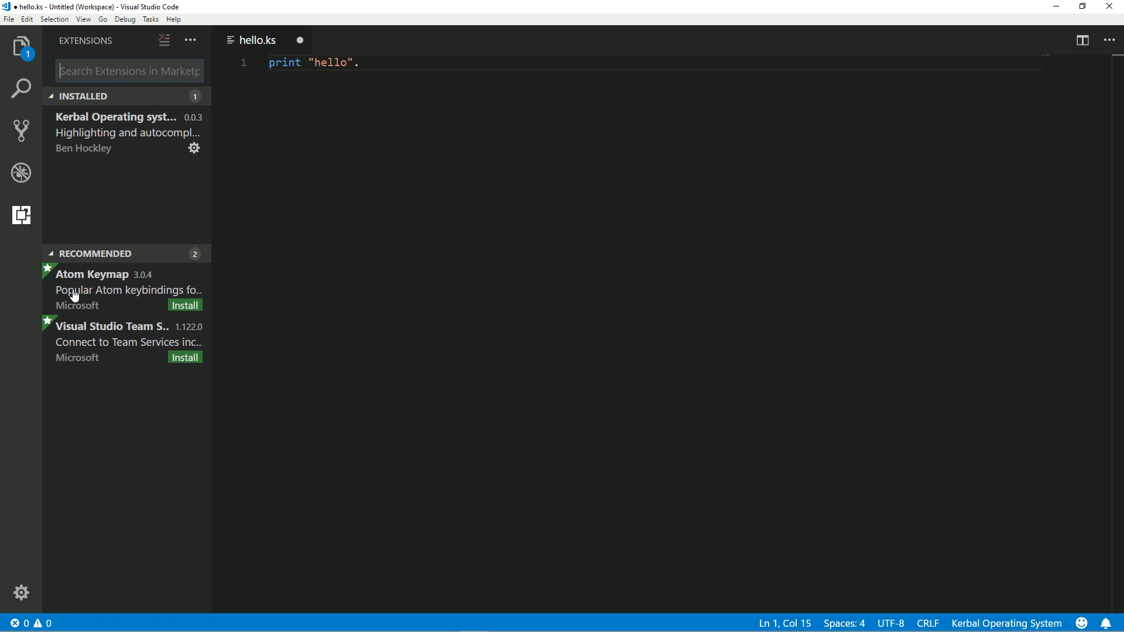
click(113, 139)
click(194, 148)
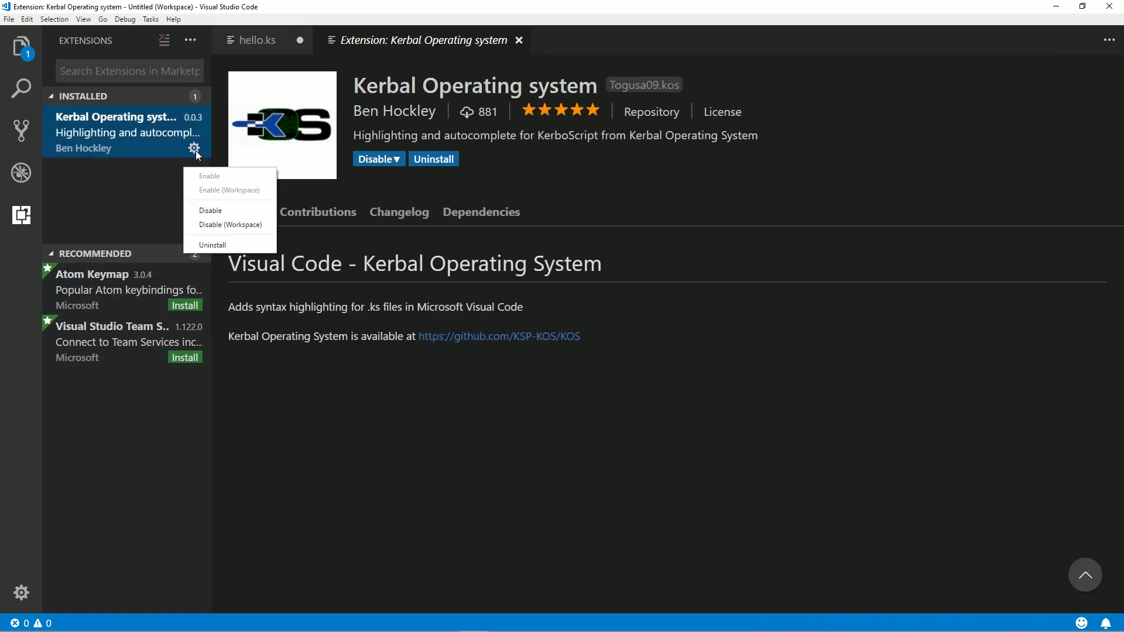
click(225, 244)
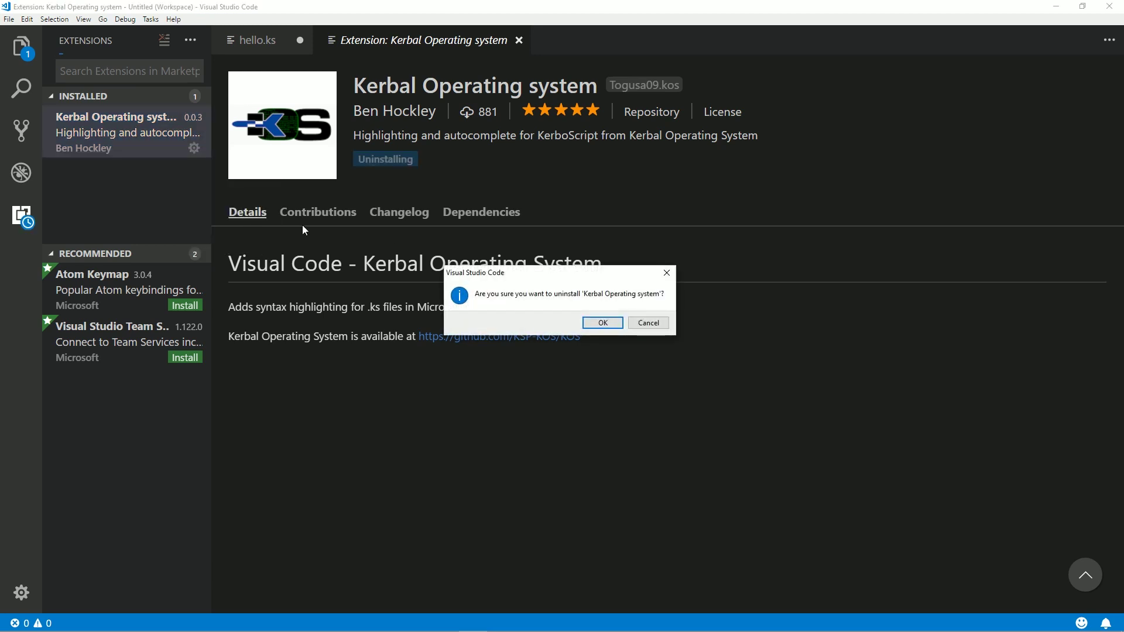
click(602, 322)
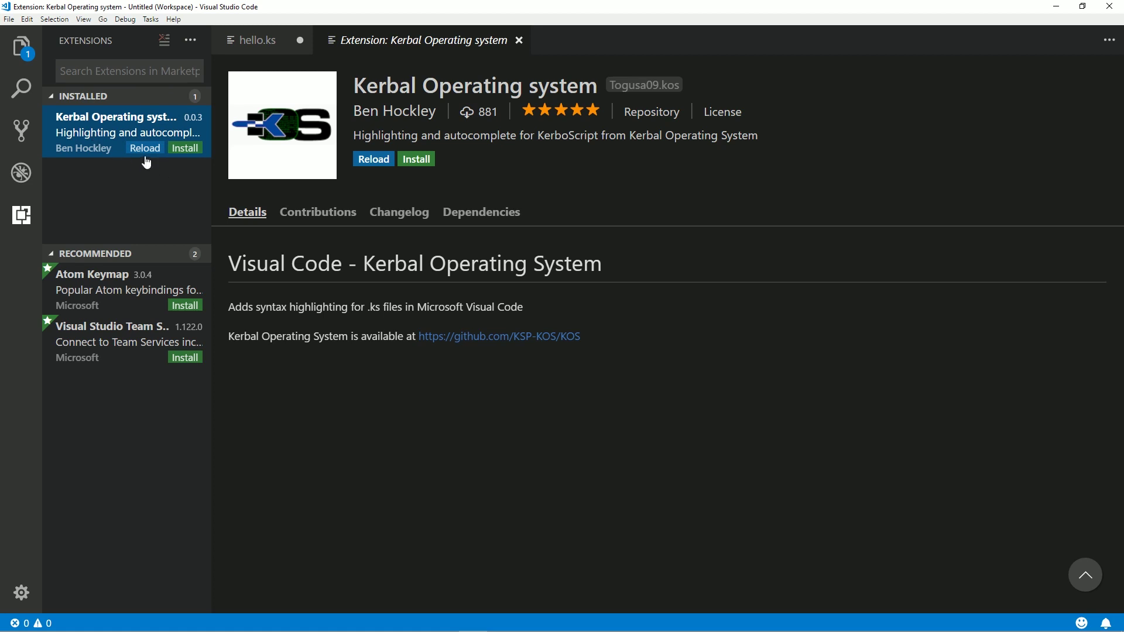
click(133, 69)
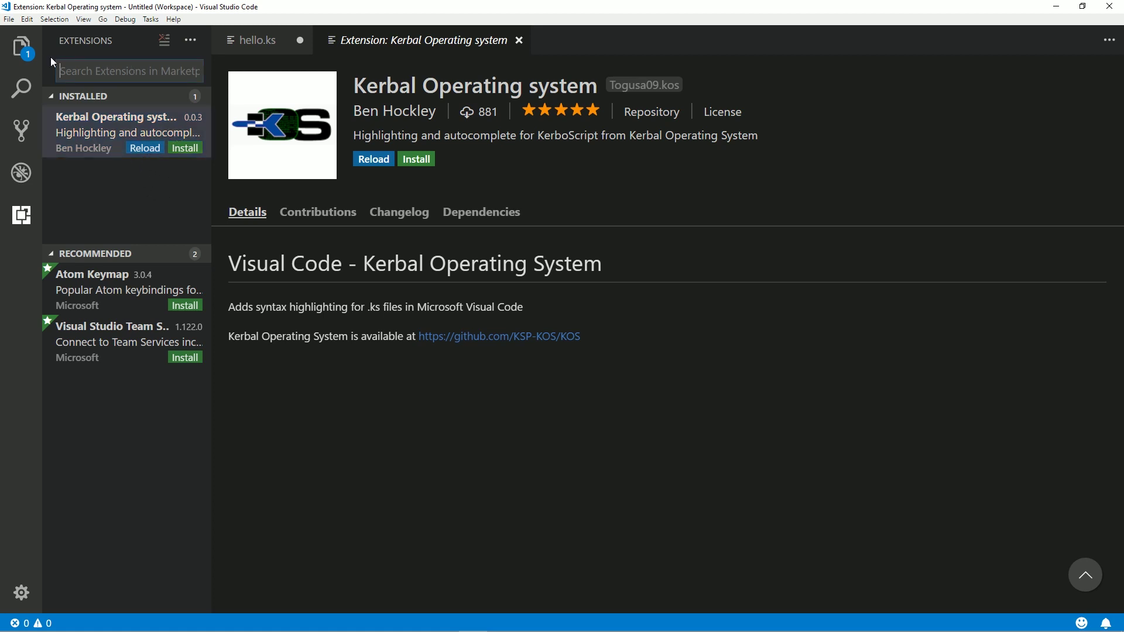
click(59, 98)
click(59, 98)
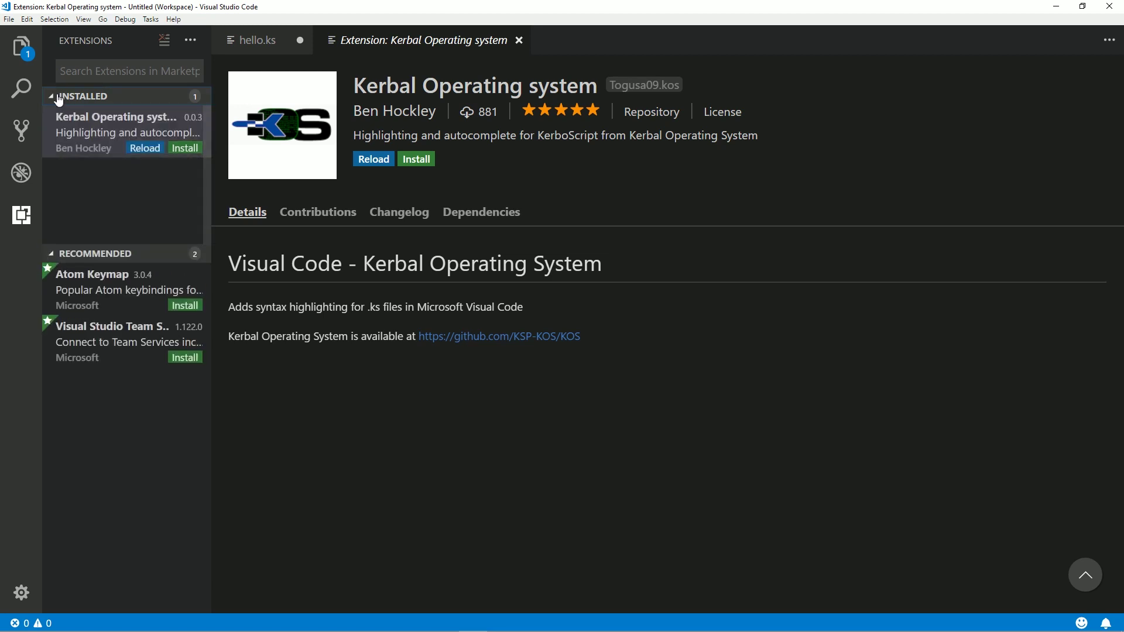
click(144, 148)
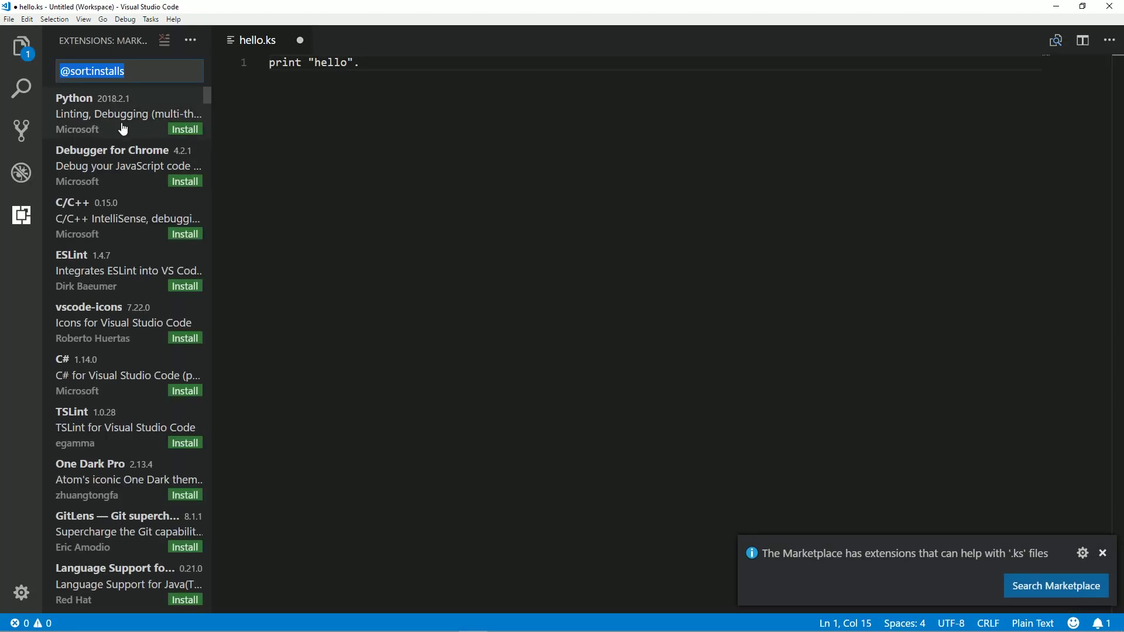
- Search the Marketplace for extensions supporting .ks files, install the Kerbal Operating system extension and reload the editor
click(23, 222)
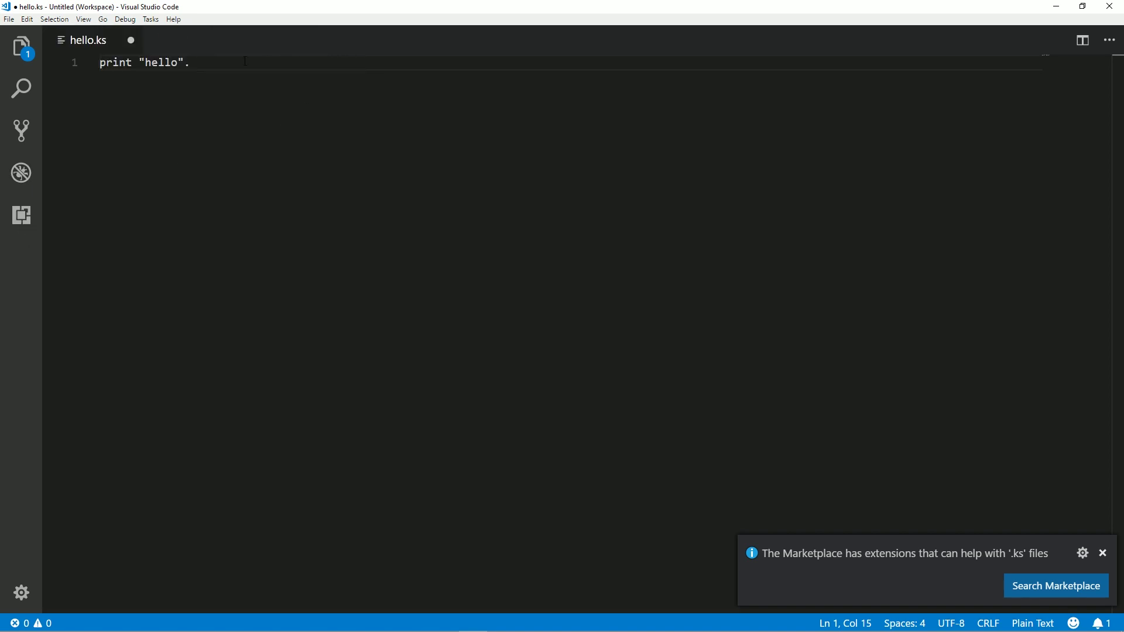
drag(210, 71, 72, 76)
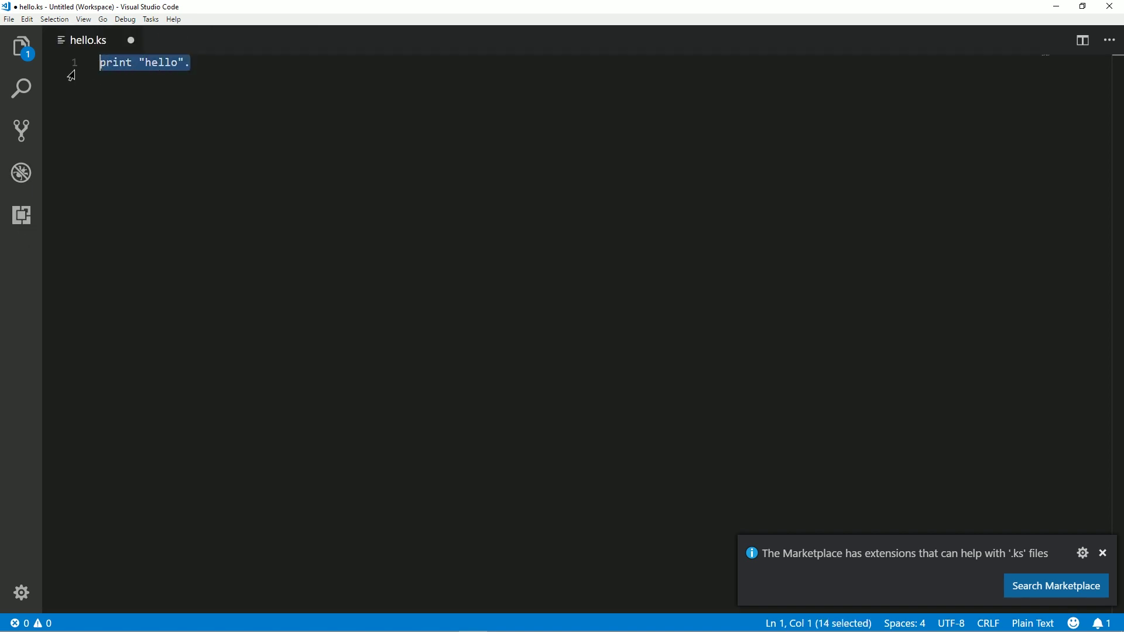
click(213, 68)
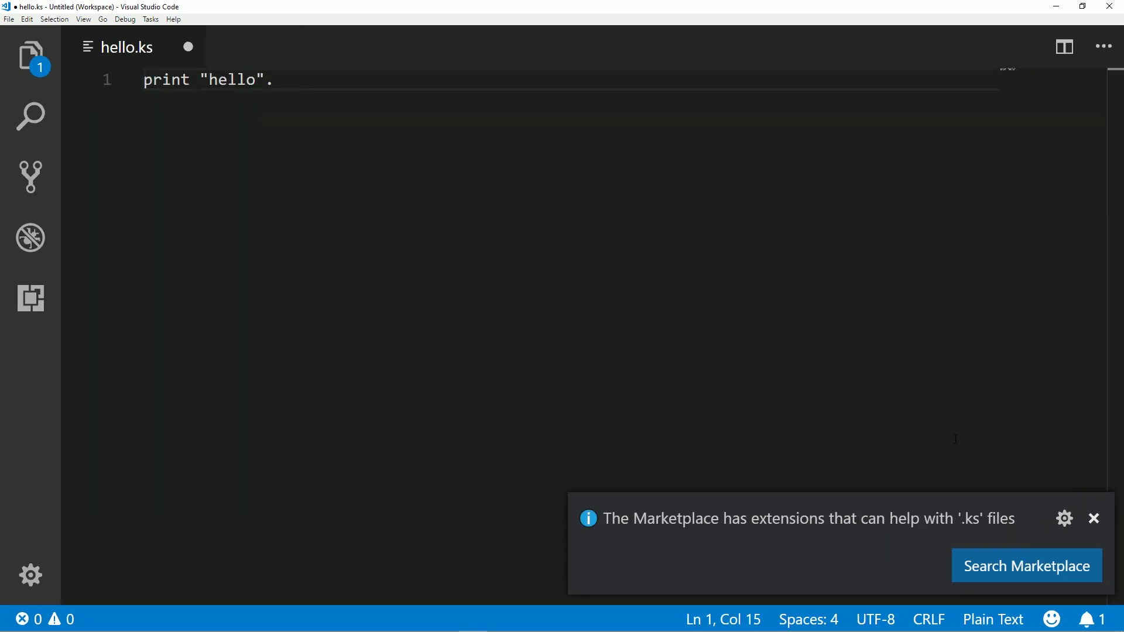
click(994, 571)
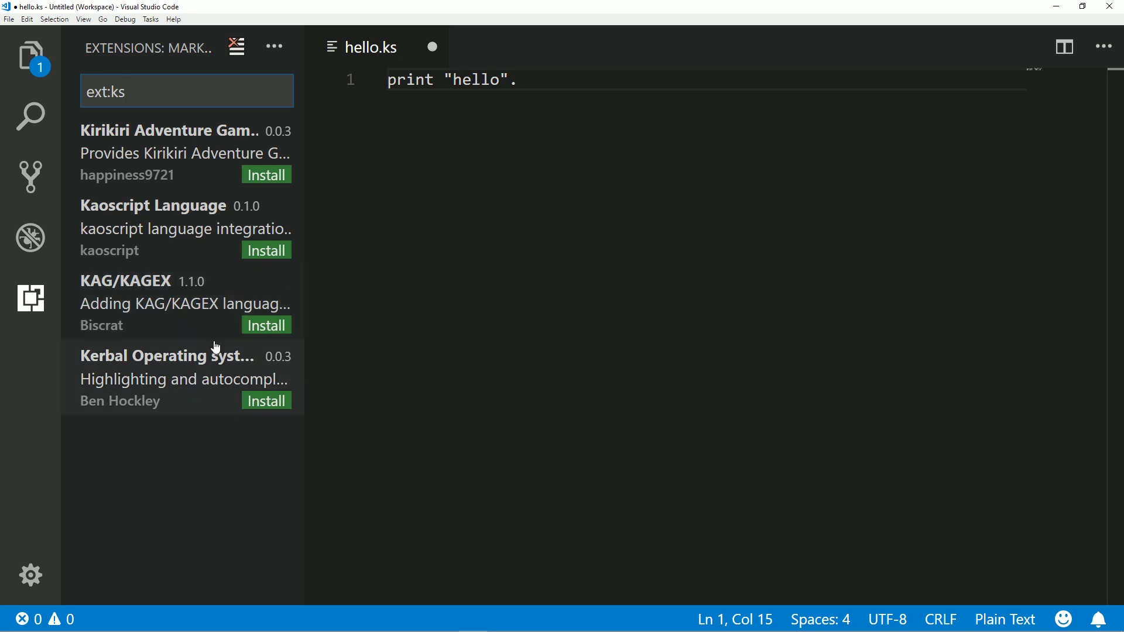
click(270, 404)
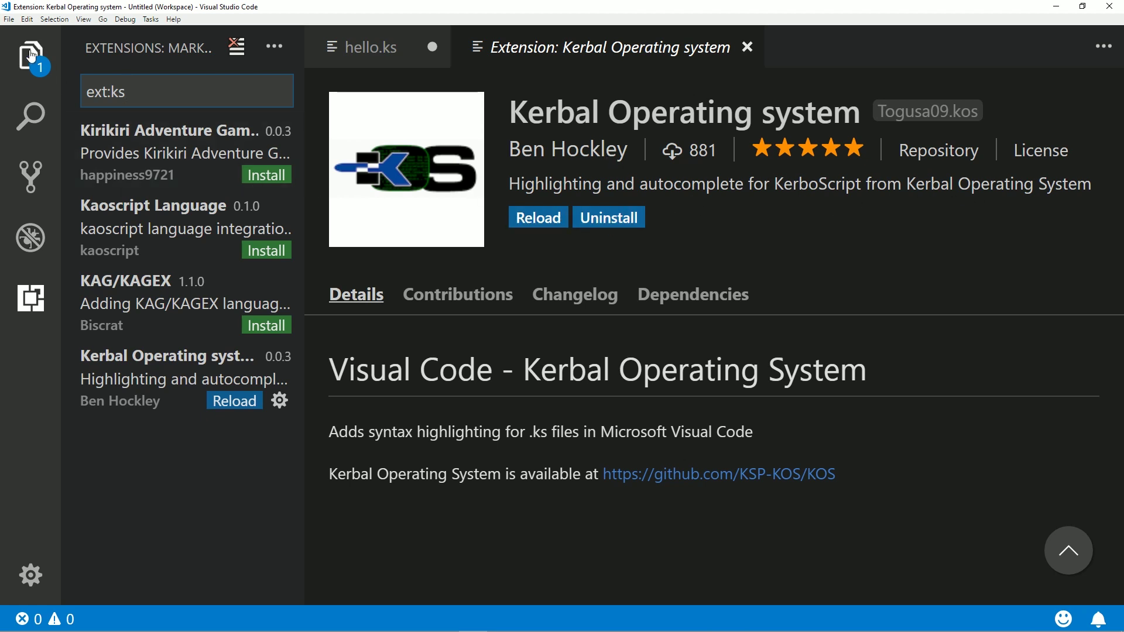
click(748, 47)
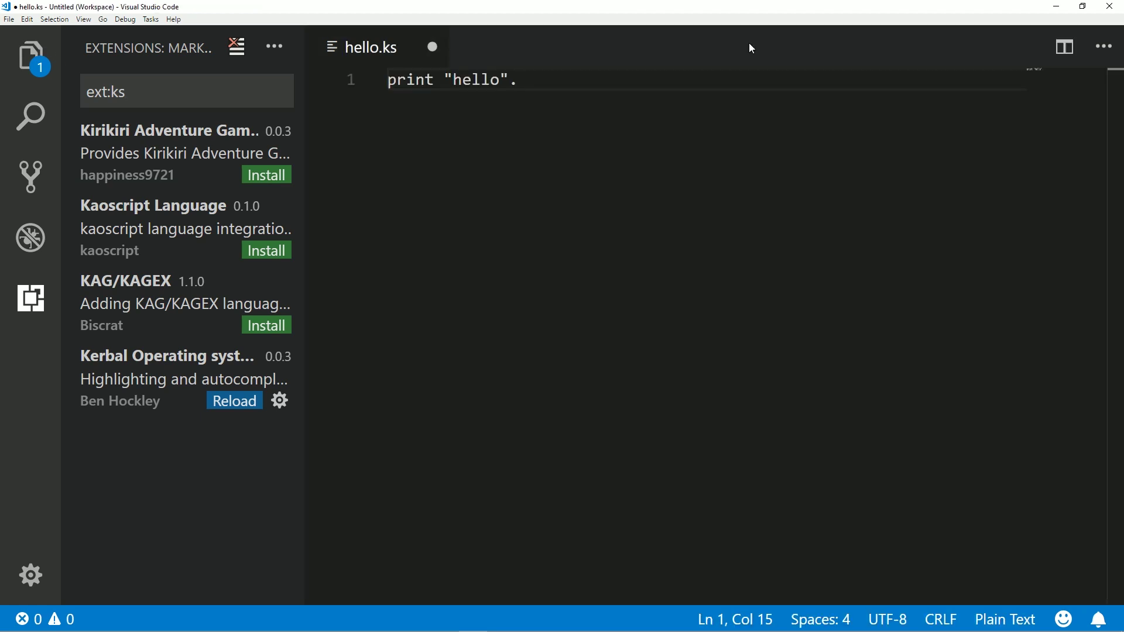
click(243, 400)
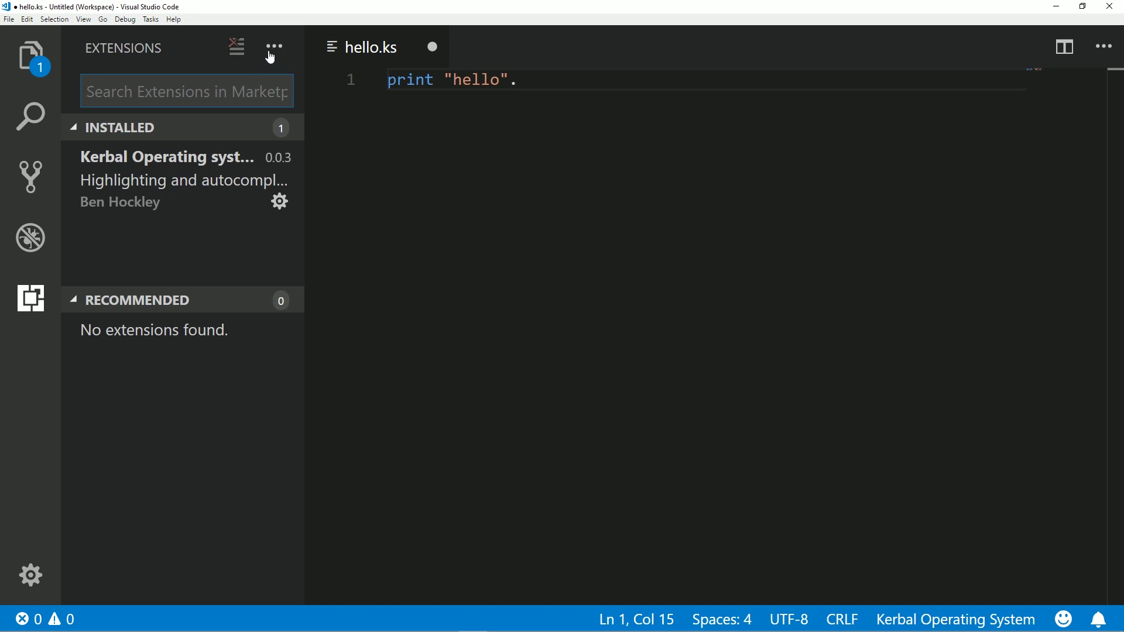
- Hide the extensions list and file explorer beside the editor and save hello.ks
click(28, 303)
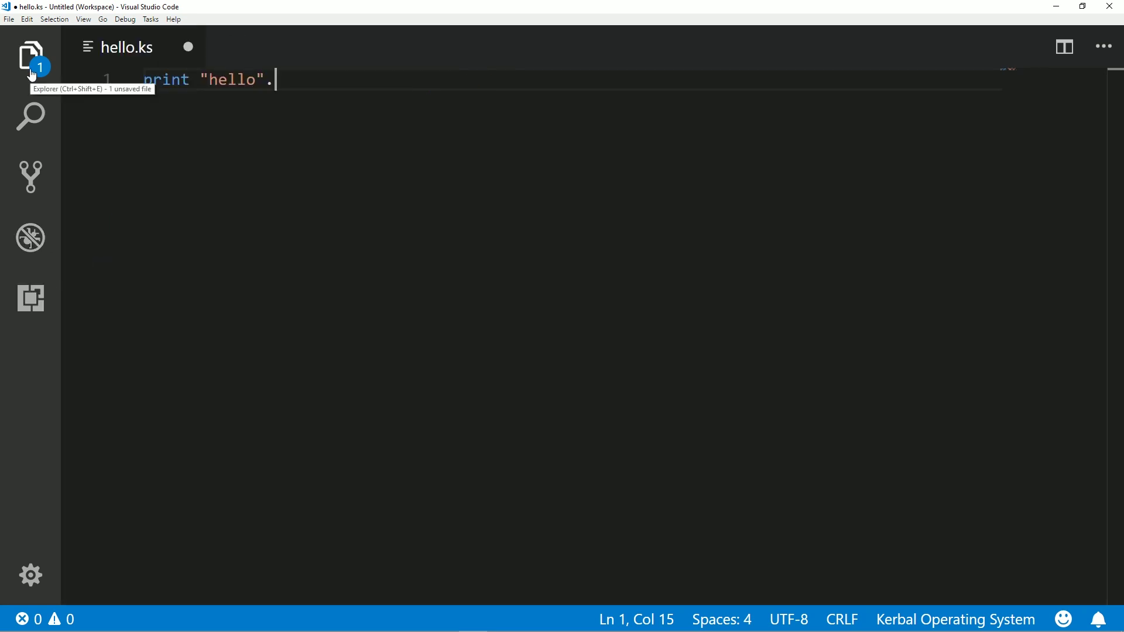
click(39, 71)
click(40, 72)
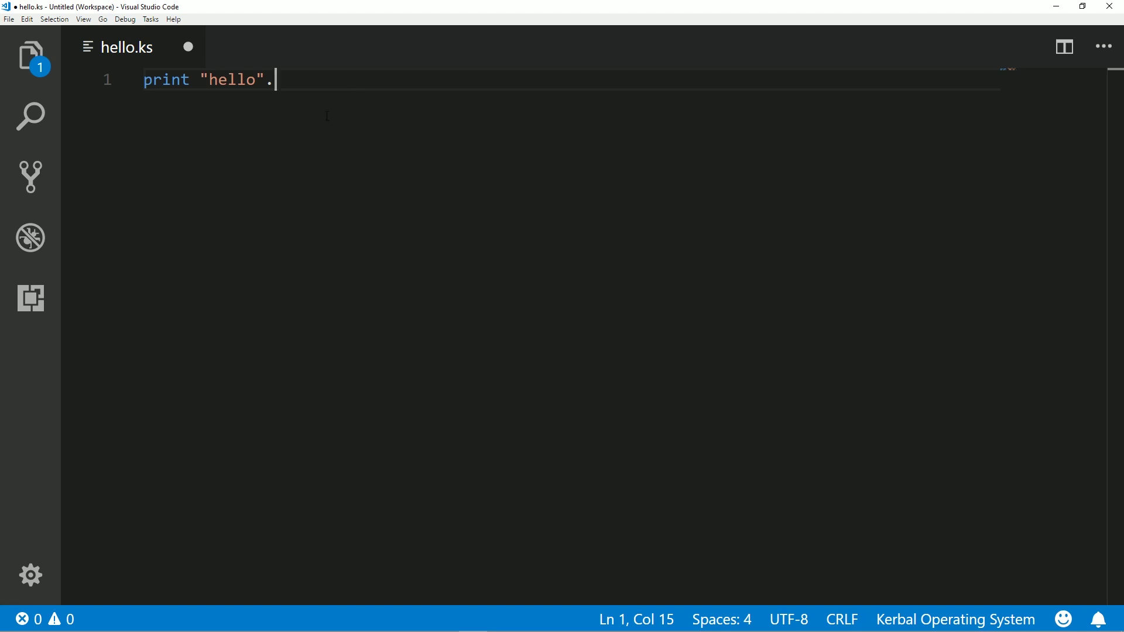
click(32, 55)
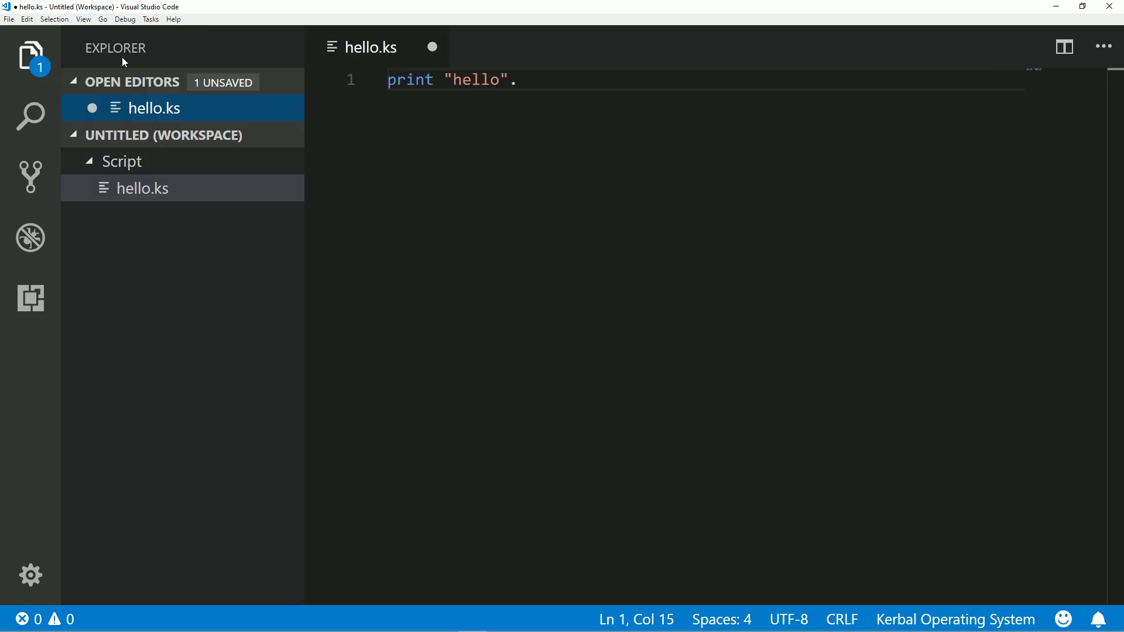
click(34, 54)
key(ctrl+s)
- Switch to the File Explorer window of the Script folder to check for hello.ks, and return to Visual Studio Code
key(ctrl+alt+Tab)
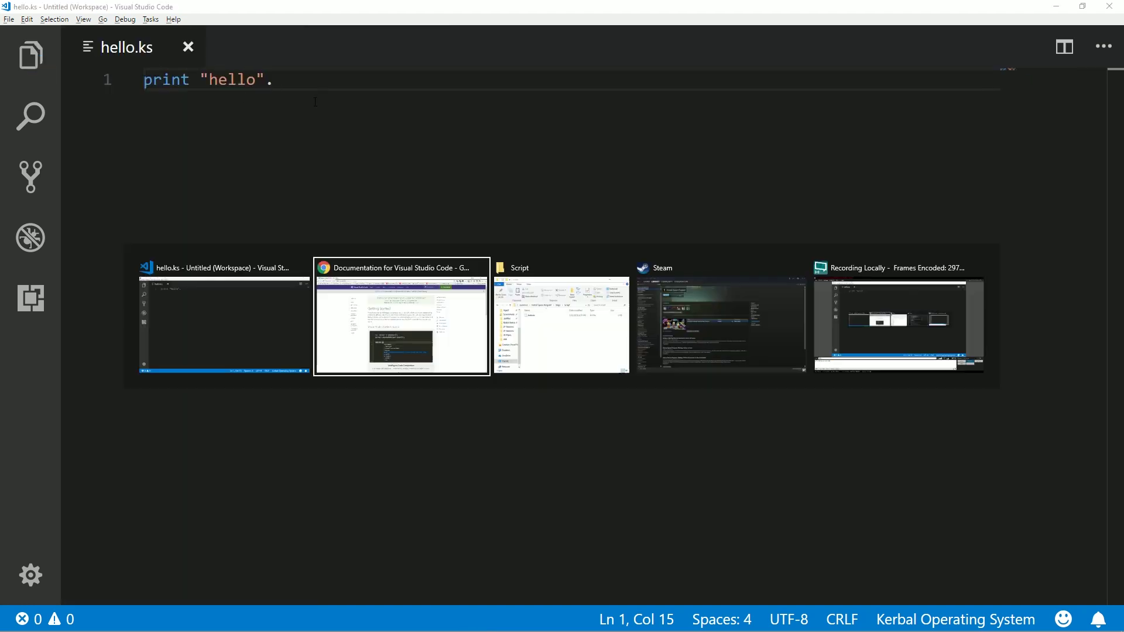
click(502, 290)
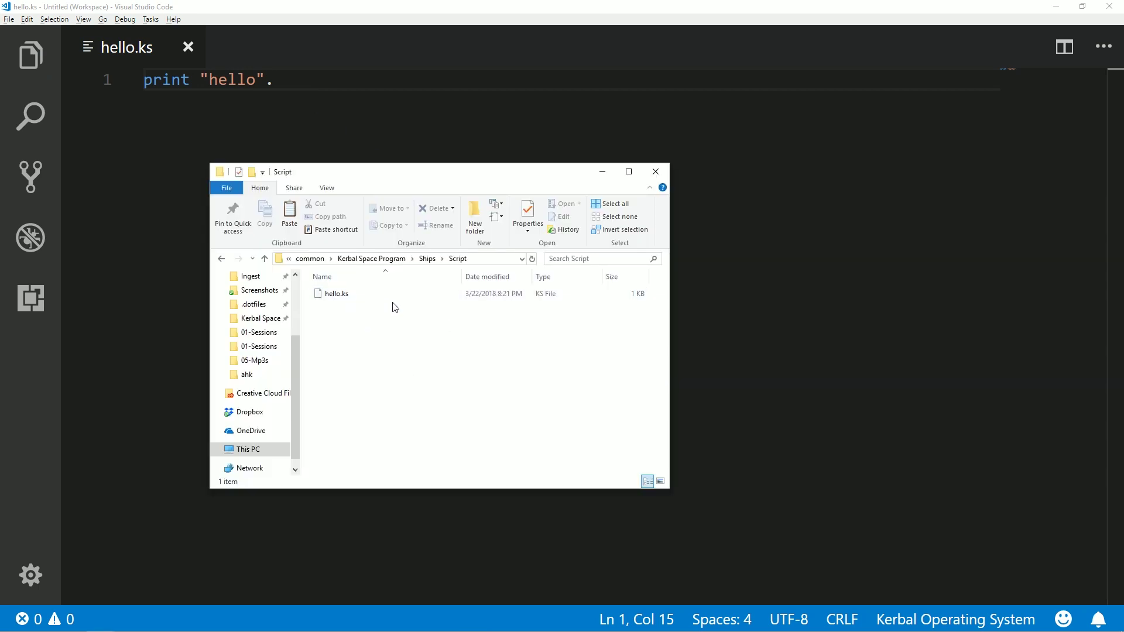
click(185, 129)
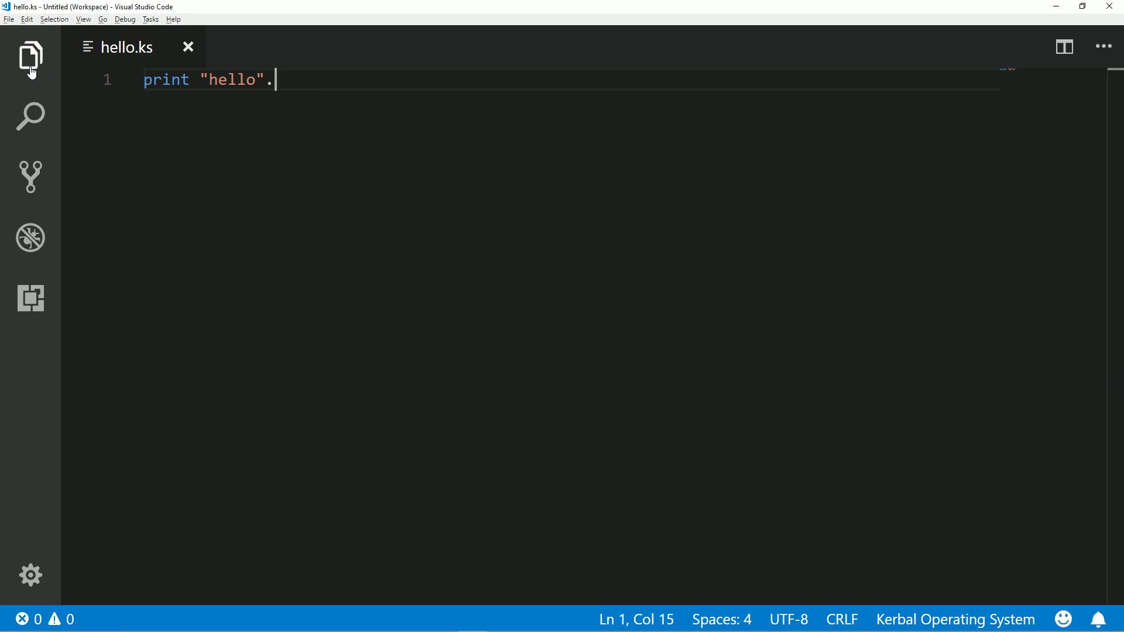
- Create a second file named somethingElse.ks in the workspace's Script folder and close its editor
click(31, 55)
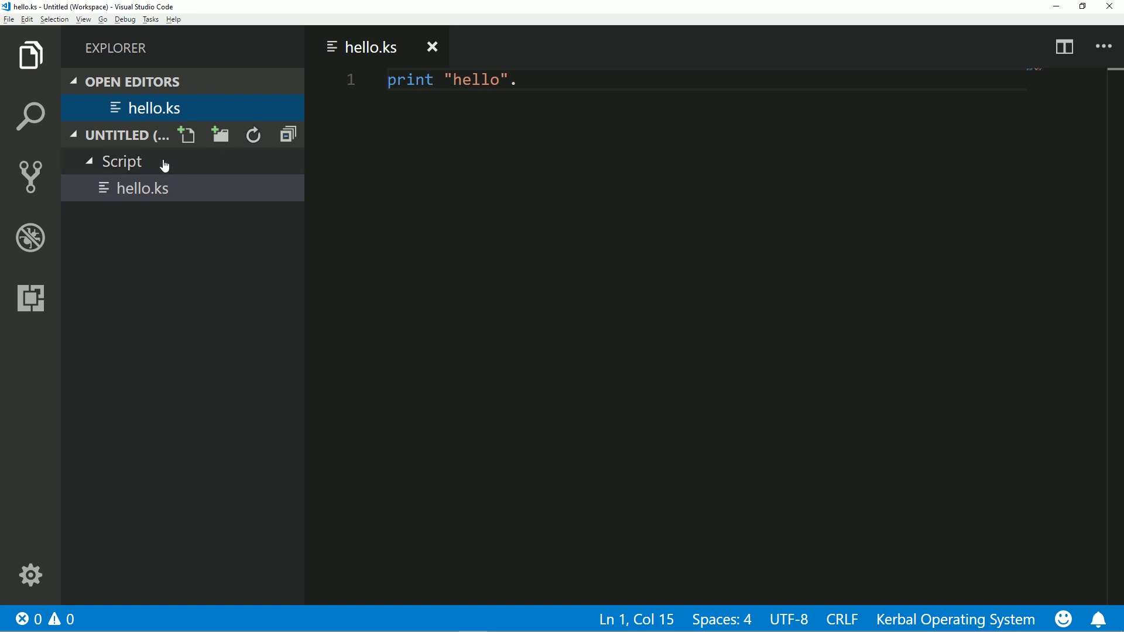
click(186, 136)
text(somethingElse.ks)
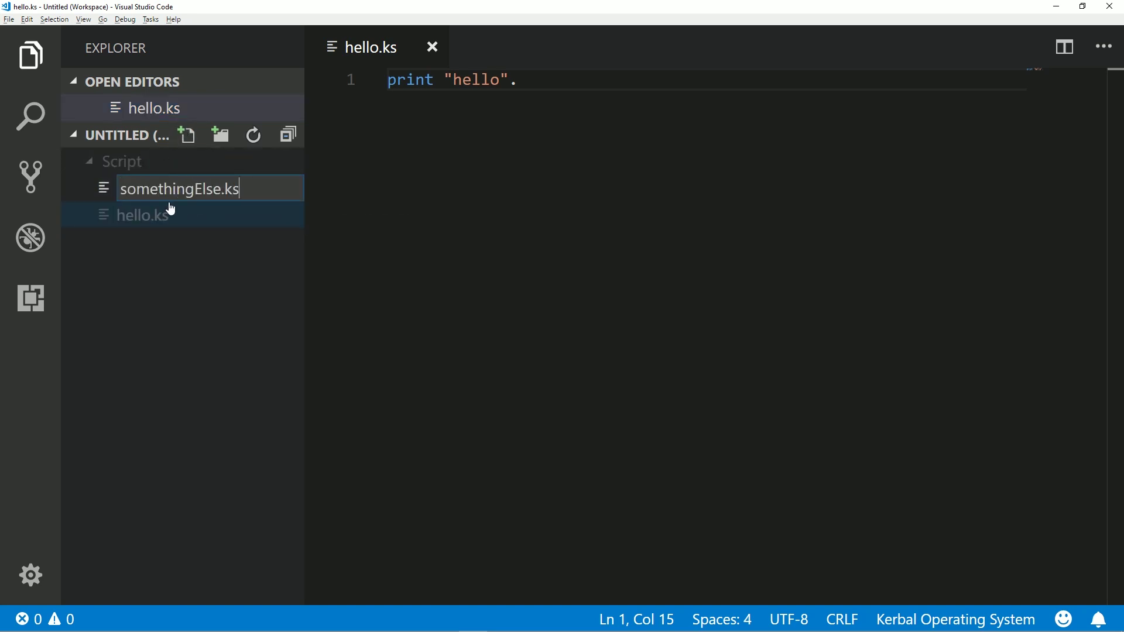
key(Return)
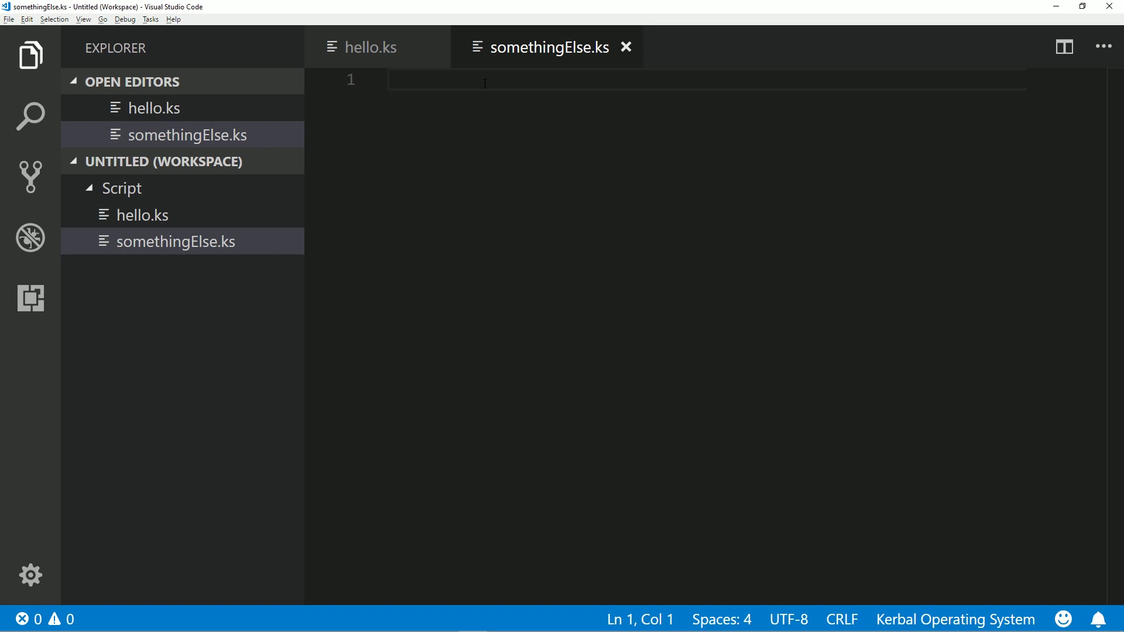
click(626, 47)
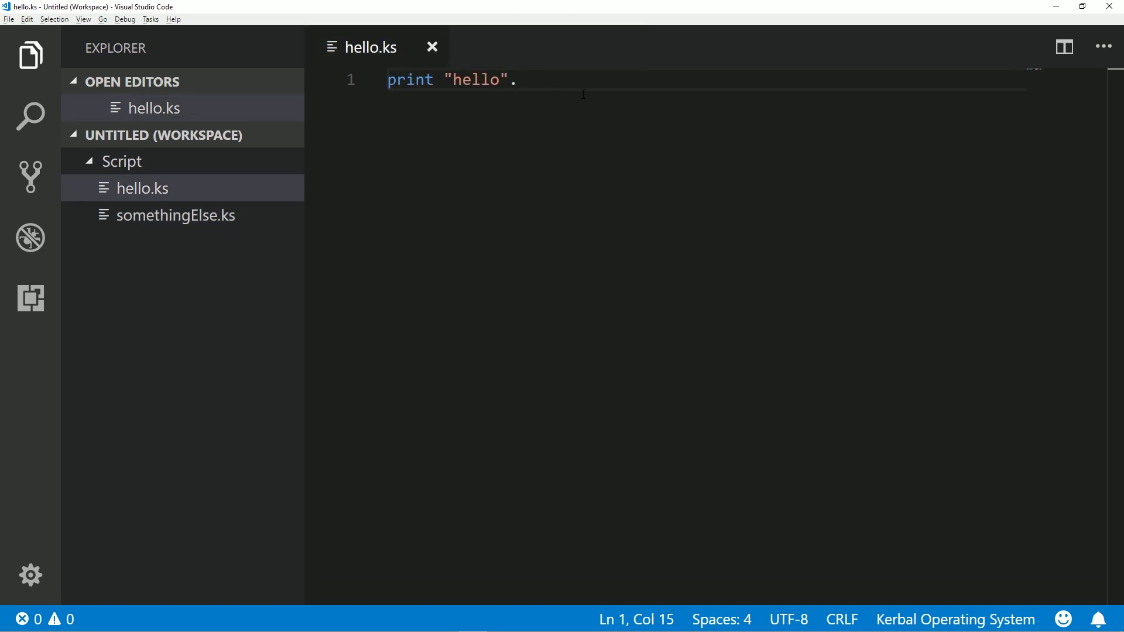
- Replace the existing print statement in hello.ks with the line lock throttle to 1
key(BackSpace)
key(BackSpace)
key(BackSpace)
key(BackSpace)
key(BackSpace)
key(BackSpace)
key(BackSpace)
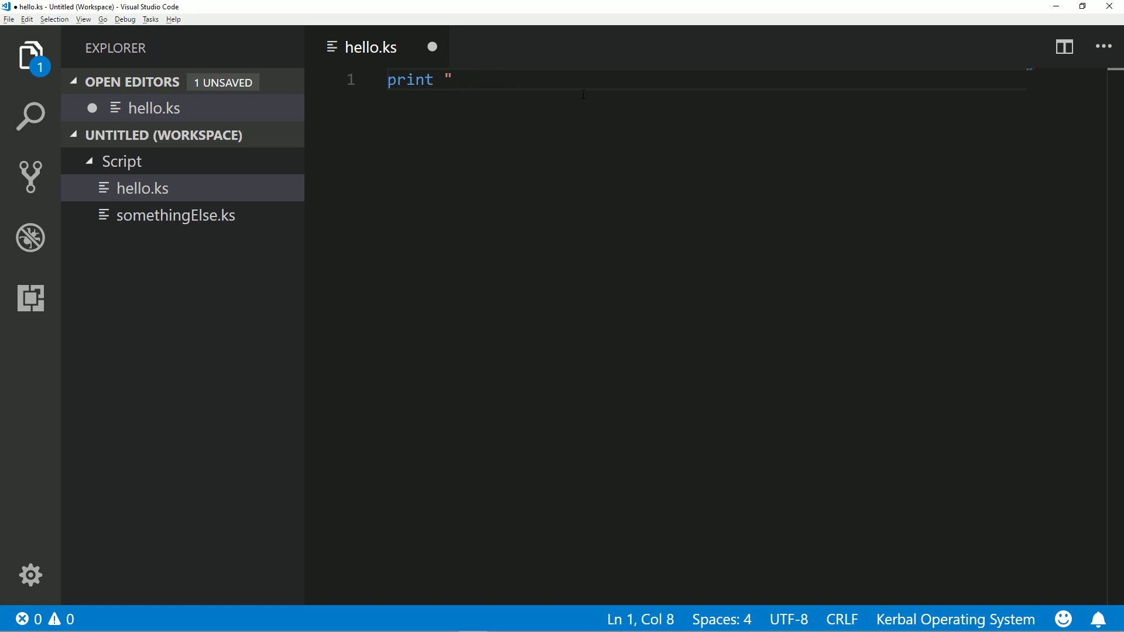
key(BackSpace)
key(BackSpace)
key(BackSpace)
key(BackSpace)
key(BackSpace)
key(BackSpace)
key(BackSpace)
text(lock throttl)
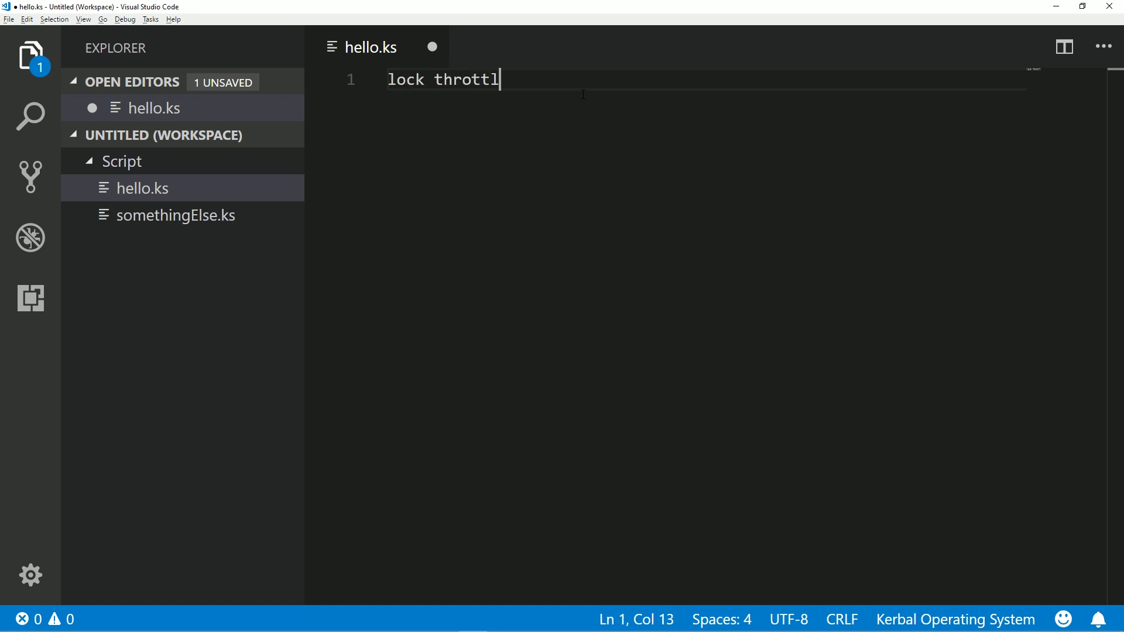
text(e to 1.)
key(Return)
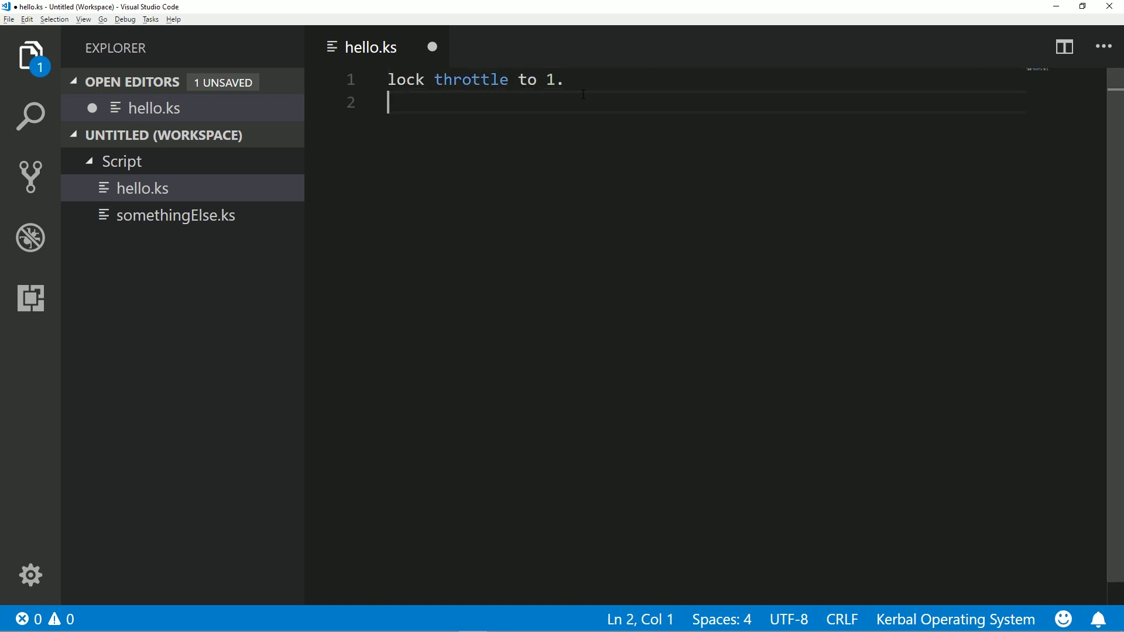
- Add the line print "Blast off!". to hello.ks and start a new line below it
text(print "Blast off!".,)
key(BackSpace)
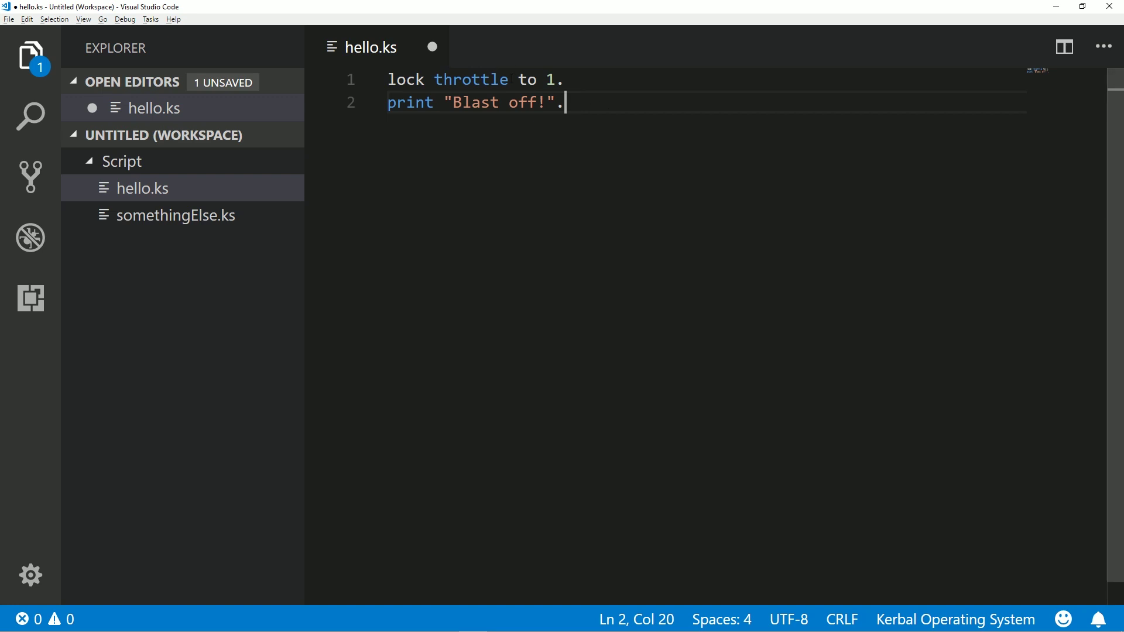
drag(593, 107, 387, 80)
click(501, 80)
click(609, 94)
key(Return)
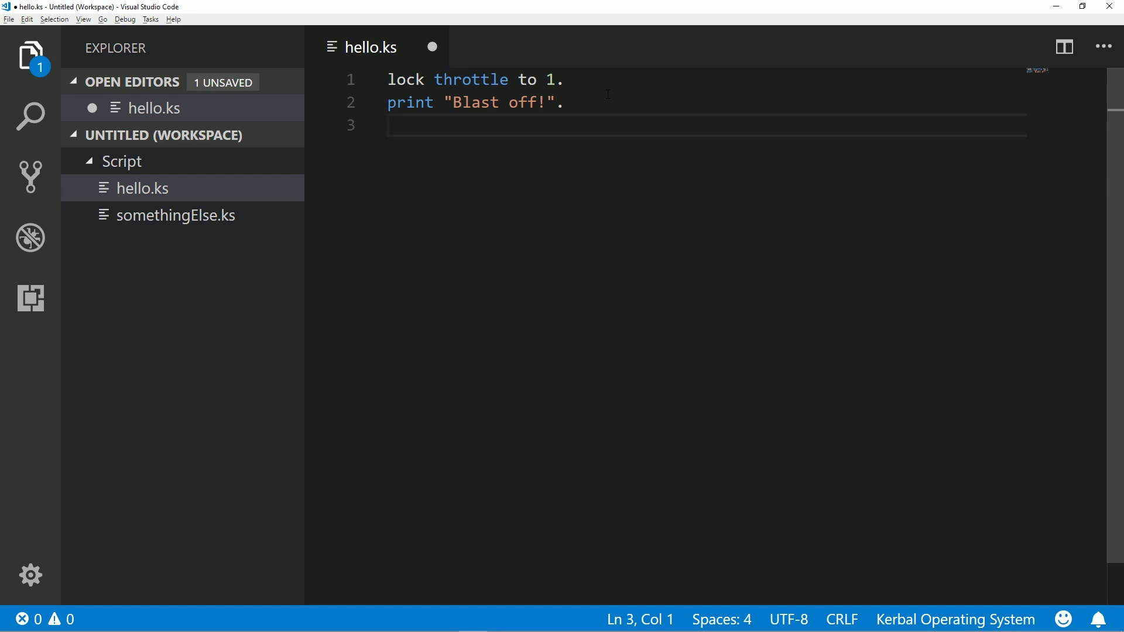
- Add the lines lock steering to up. and stage. to hello.ks
text(lock )
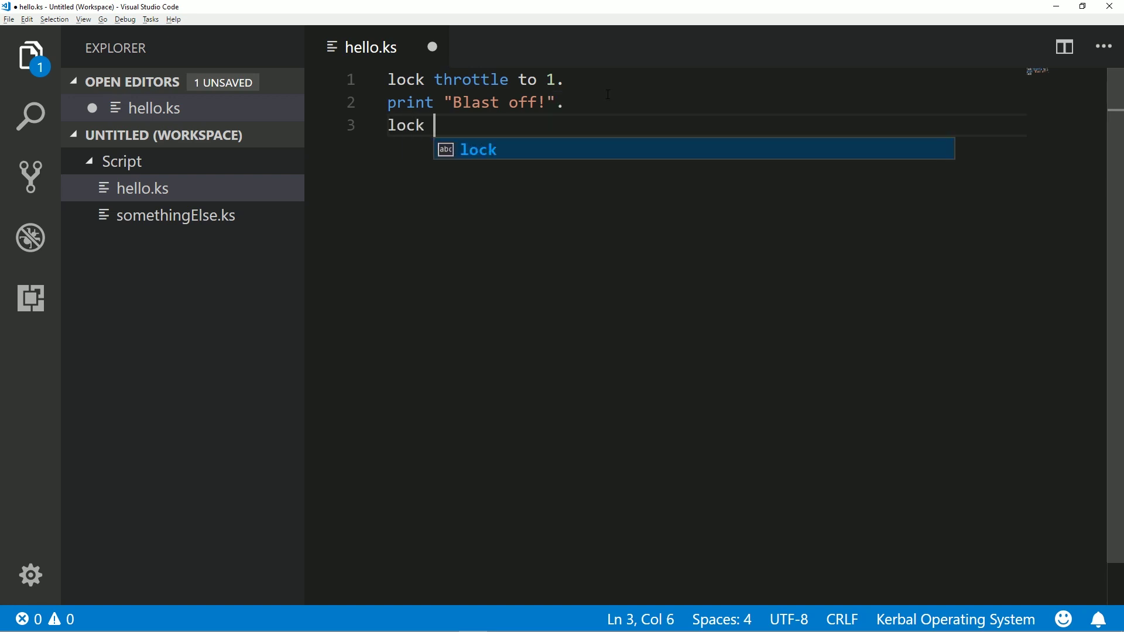
text(steering to up)
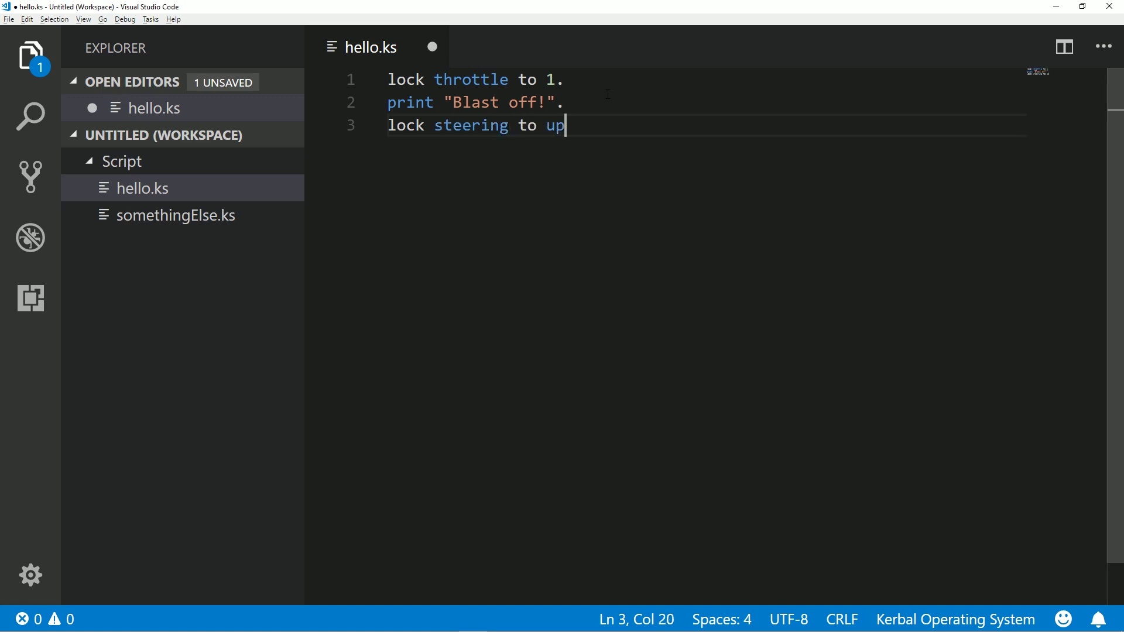
text(.)
key(Return)
text(stage)
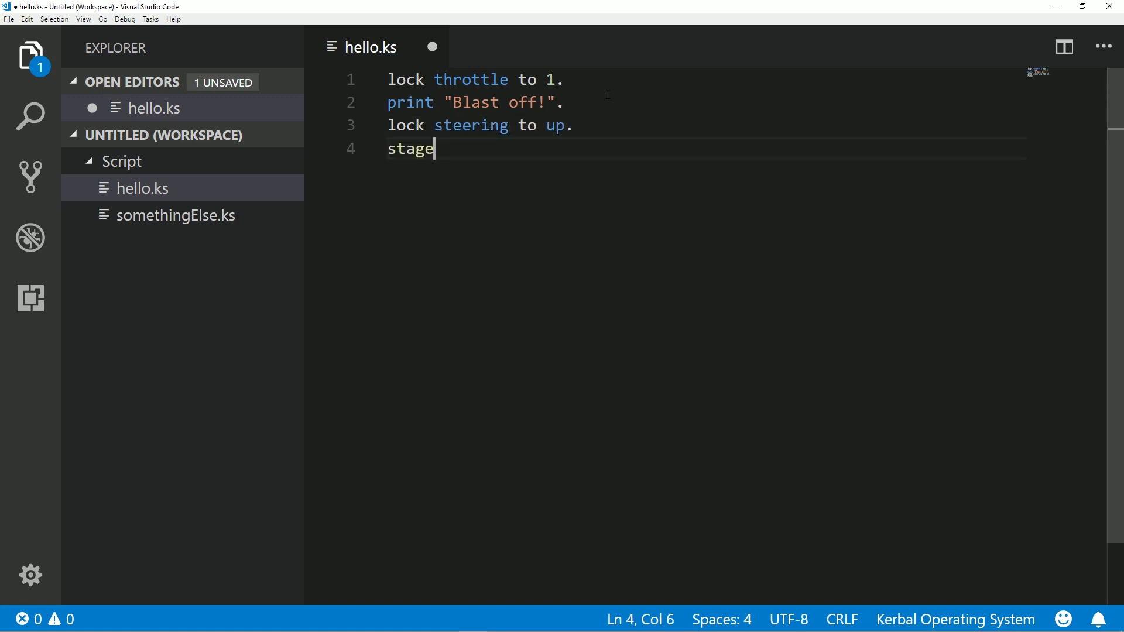
text(.)
key(Return)
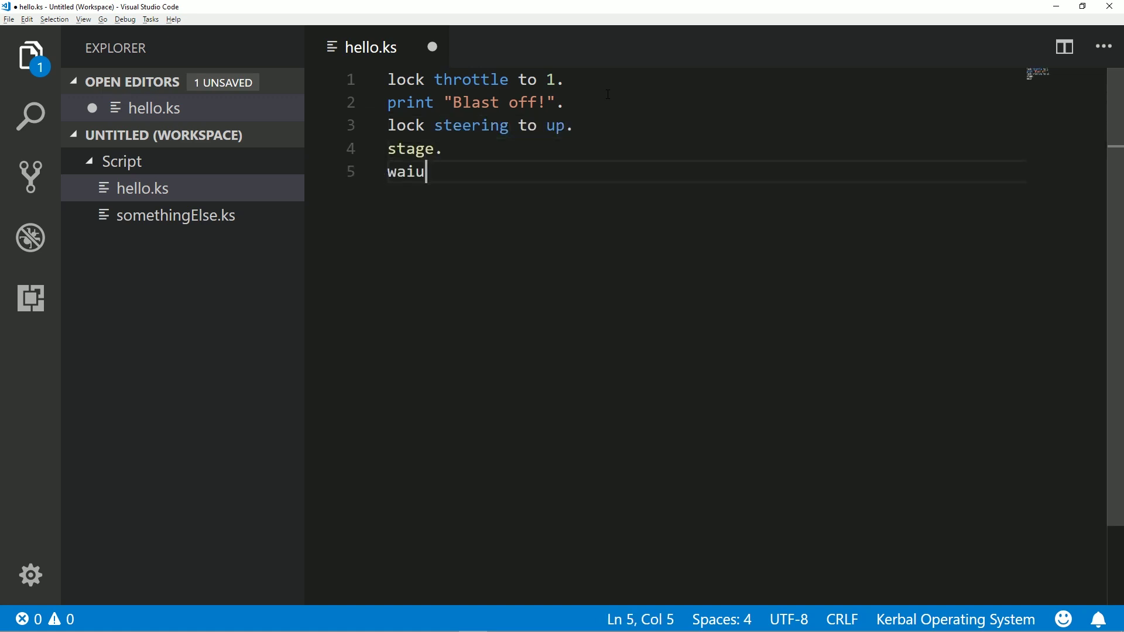
- Add the lines wait 2. and stage. at the end of hello.ks and save the script
text(wait 2.)
key(Return)
text(stage.)
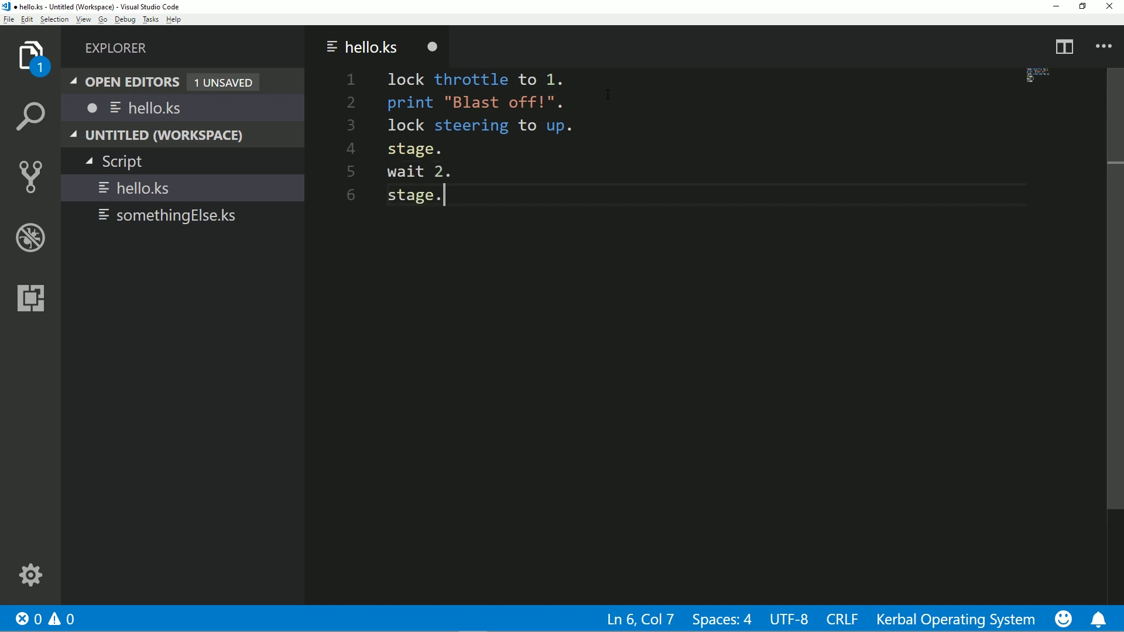
key(Return)
key(BackSpace)
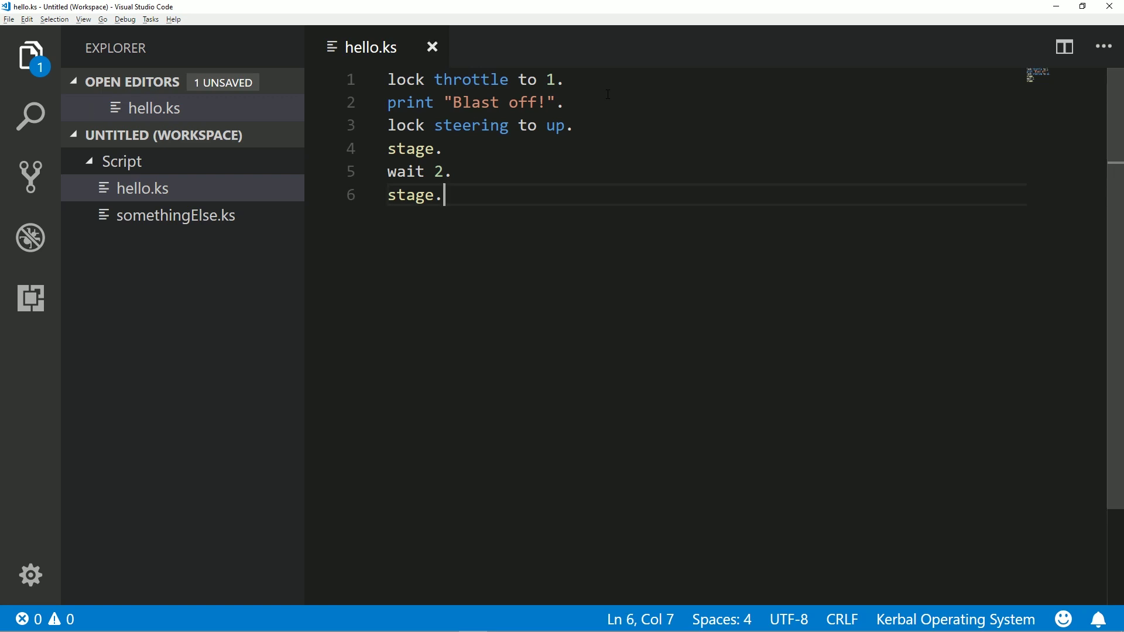
key(ctrl+s)
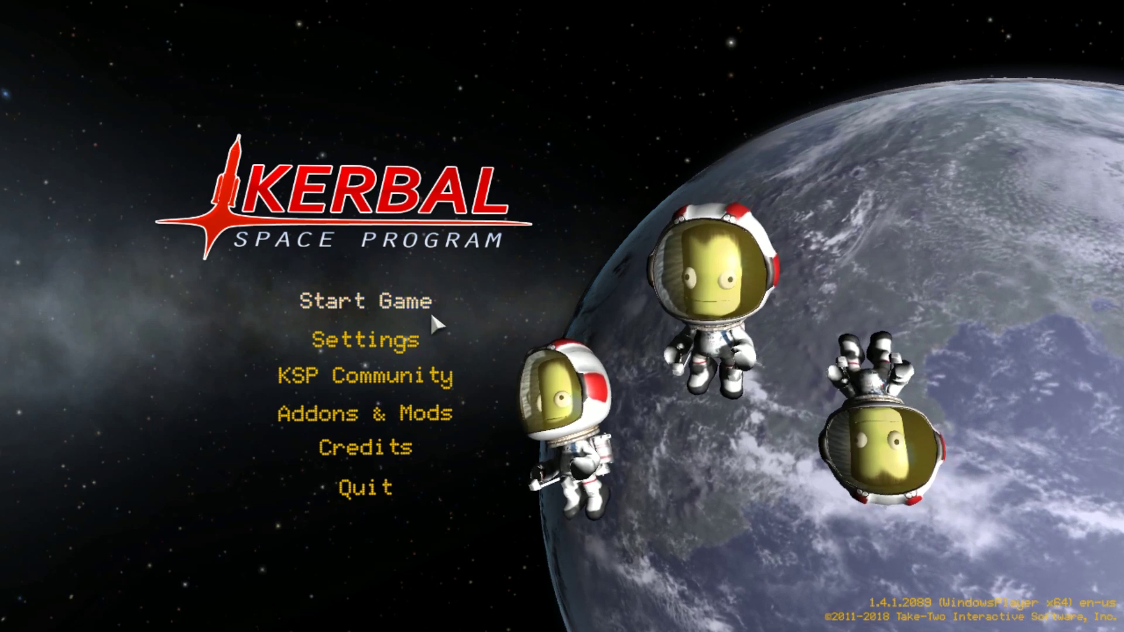
- In Kerbal Space Program's graphics settings, set Ambient Light Boost to 50% and select the next screen resolution
click(401, 351)
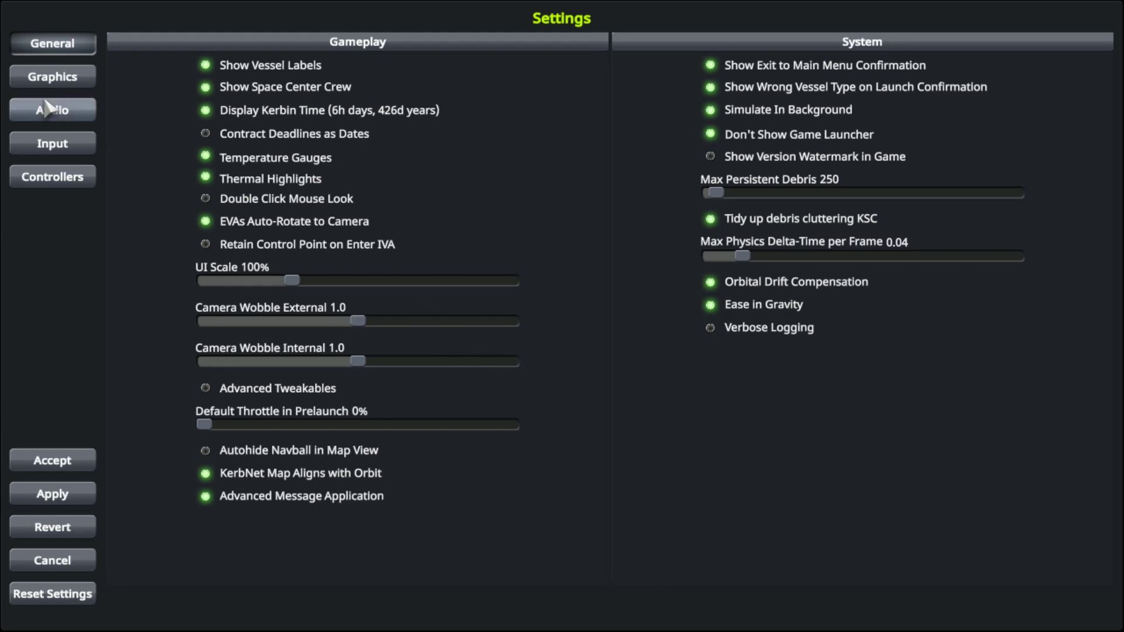
click(64, 80)
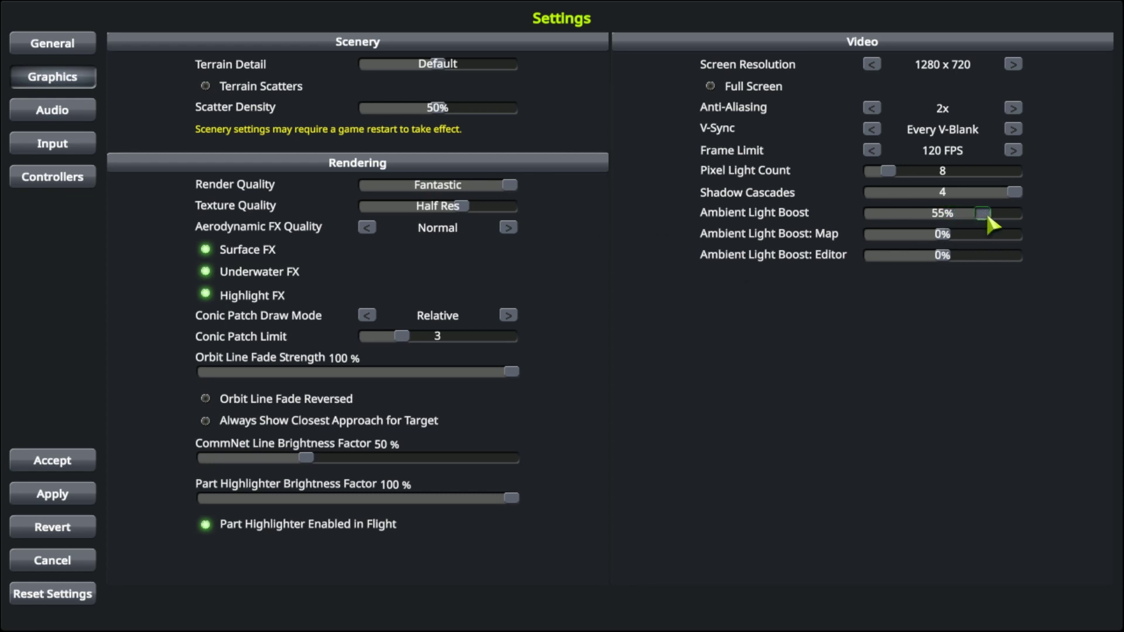
drag(988, 217, 984, 217)
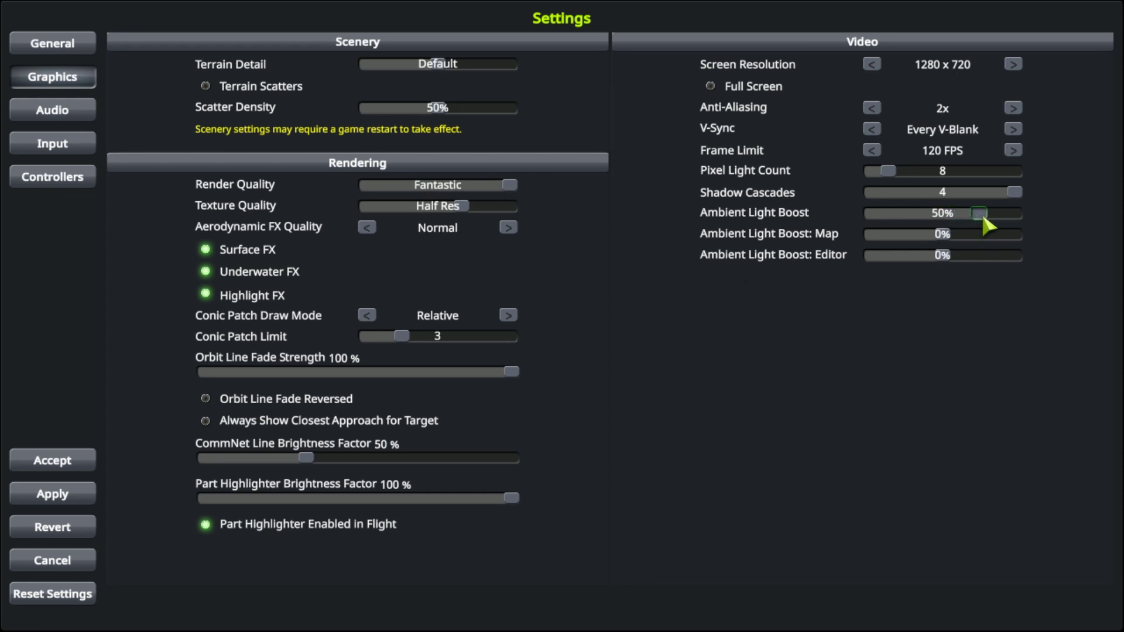
click(1014, 64)
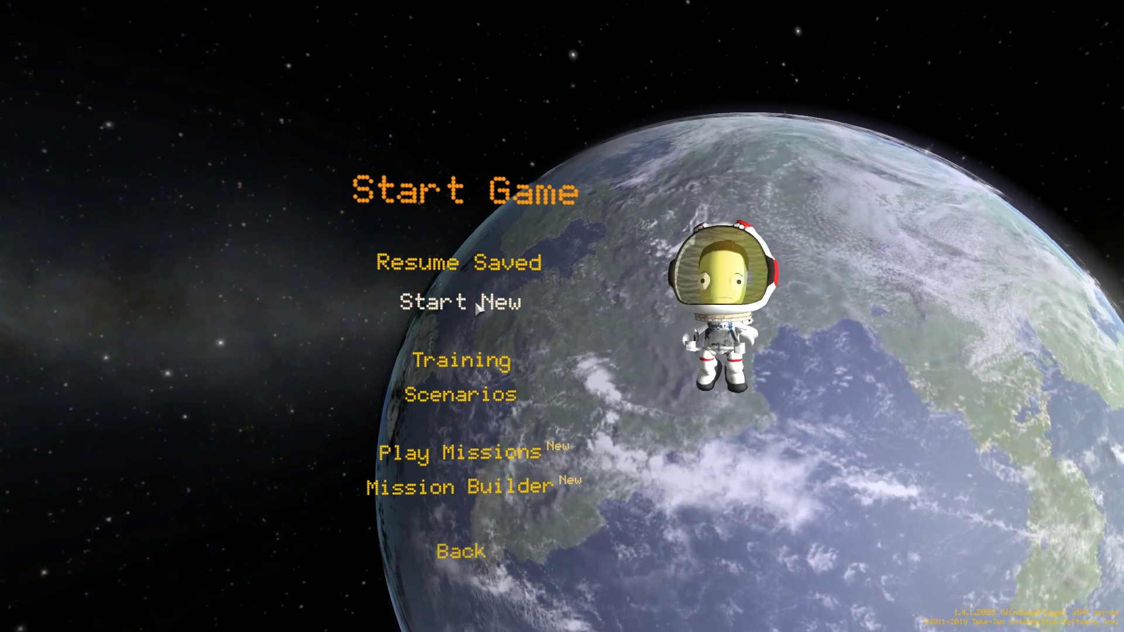
- Set up a new game with the save name KOS4Newbs! in Sandbox mode
click(475, 300)
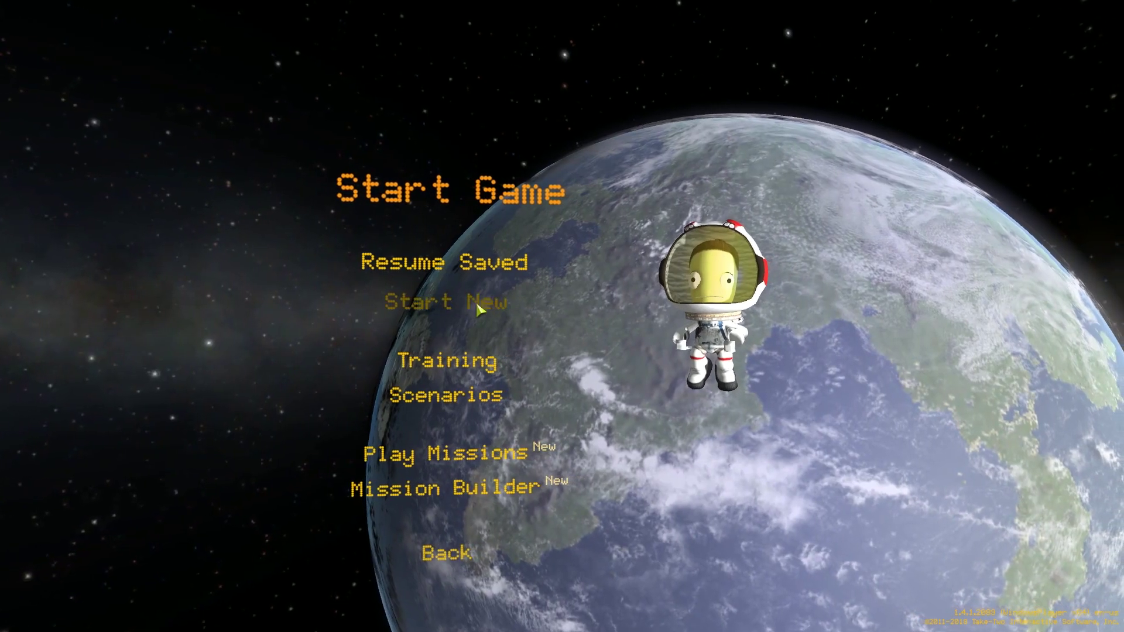
click(593, 252)
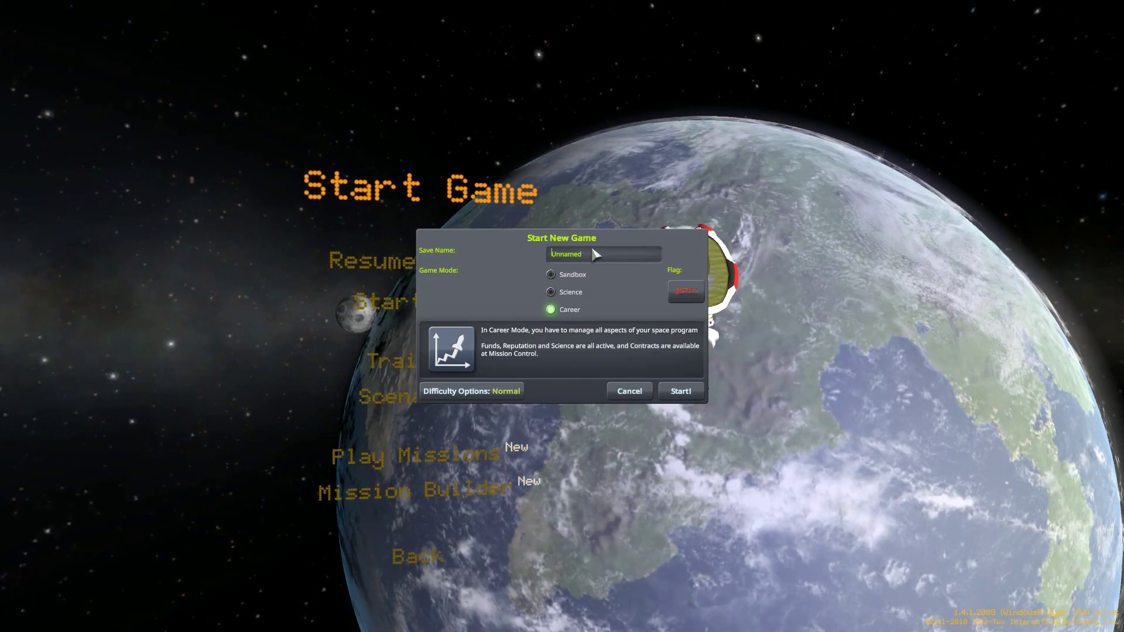
text(Kos)
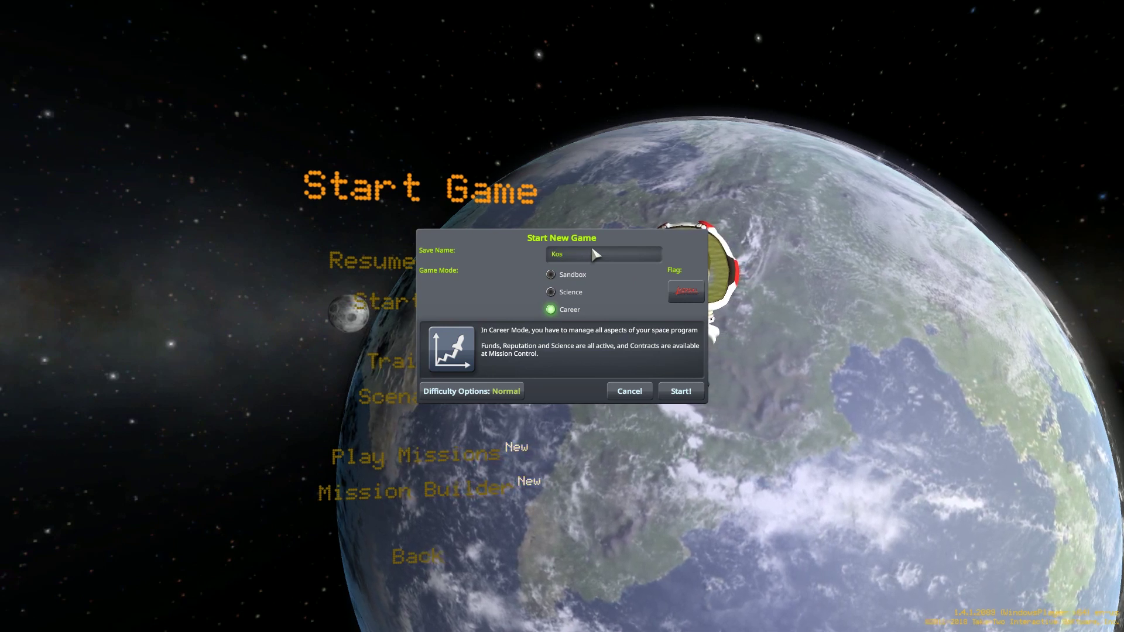
key(BackSpace)
key(BackSpace)
text(OS4)
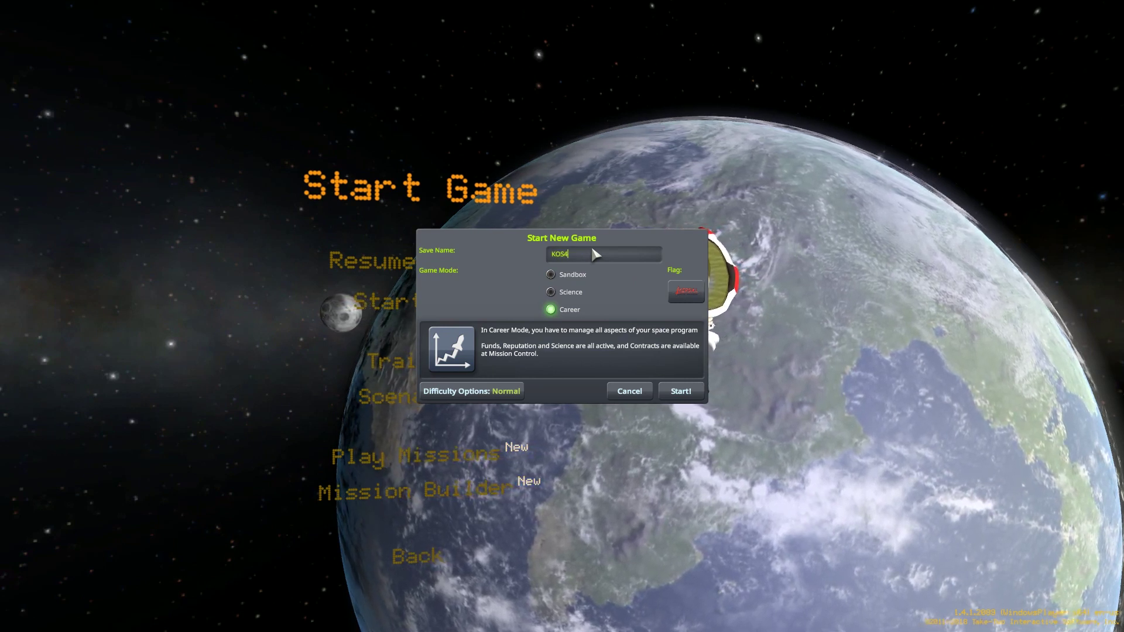
text(Newbs!)
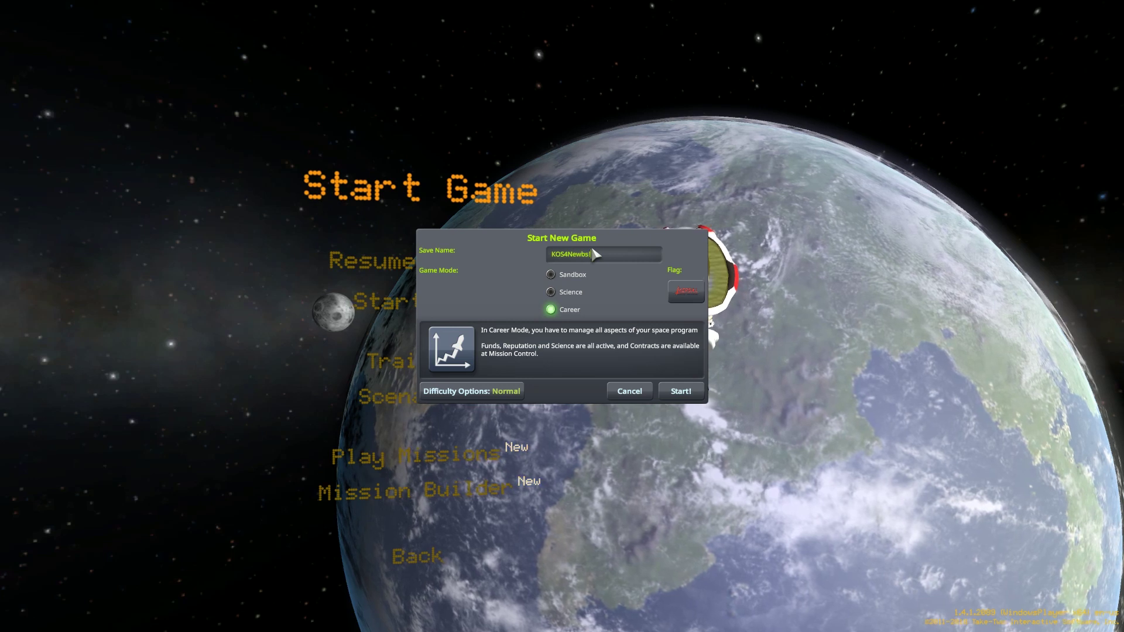
click(550, 274)
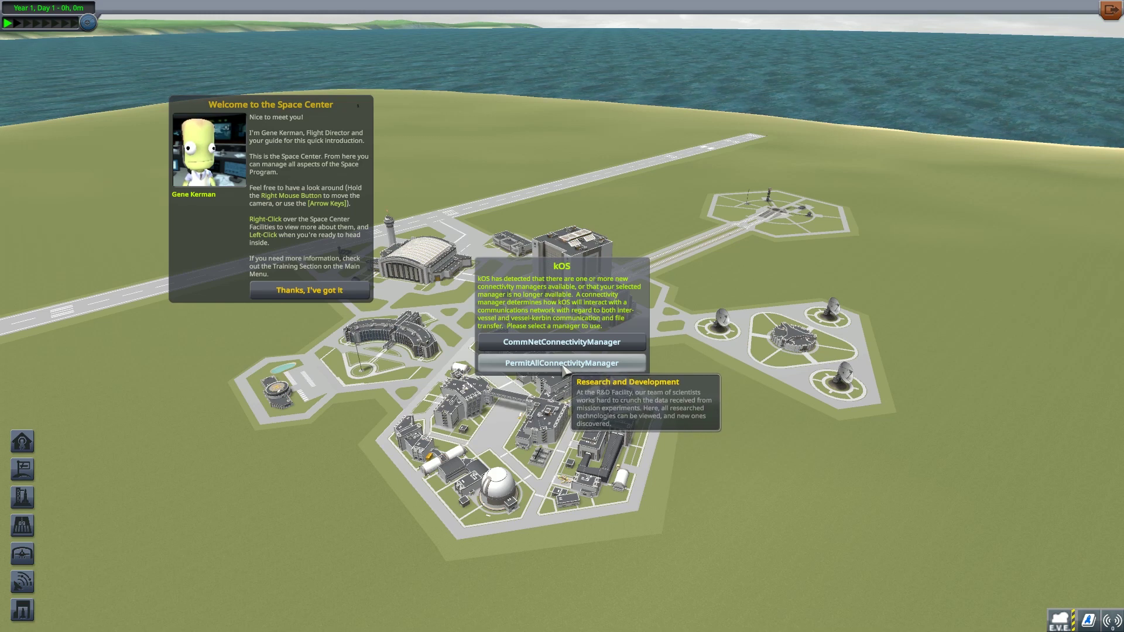
- Choose PermitAllConnectivityManager for kOS, dismiss the Space Center welcome message and enter the Vehicle Assembly Building
click(562, 365)
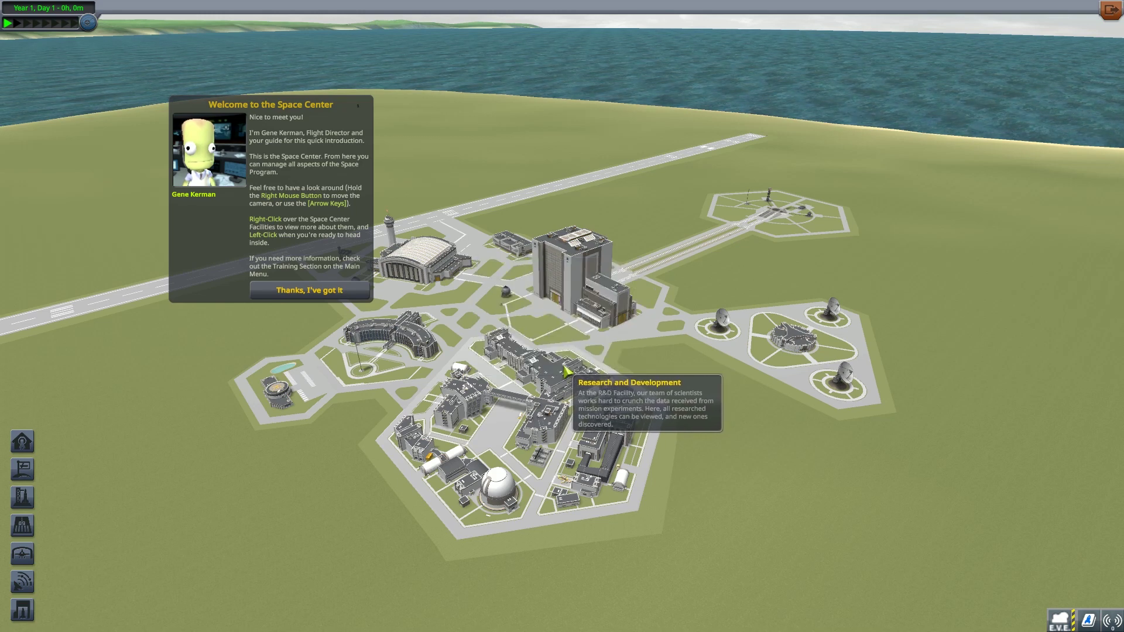
click(290, 299)
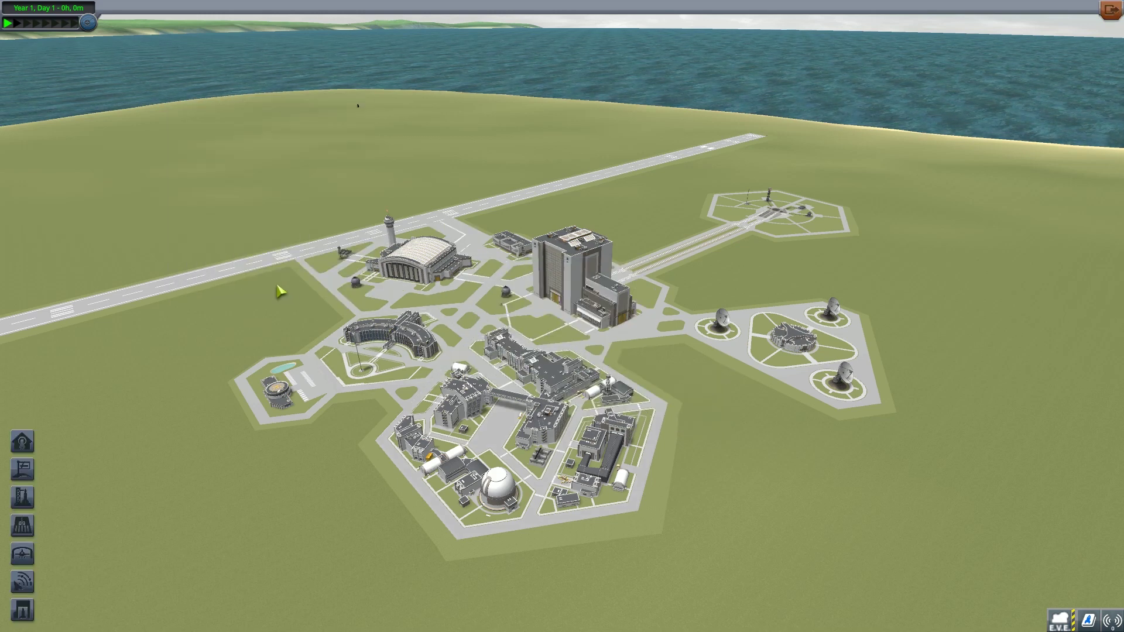
click(582, 282)
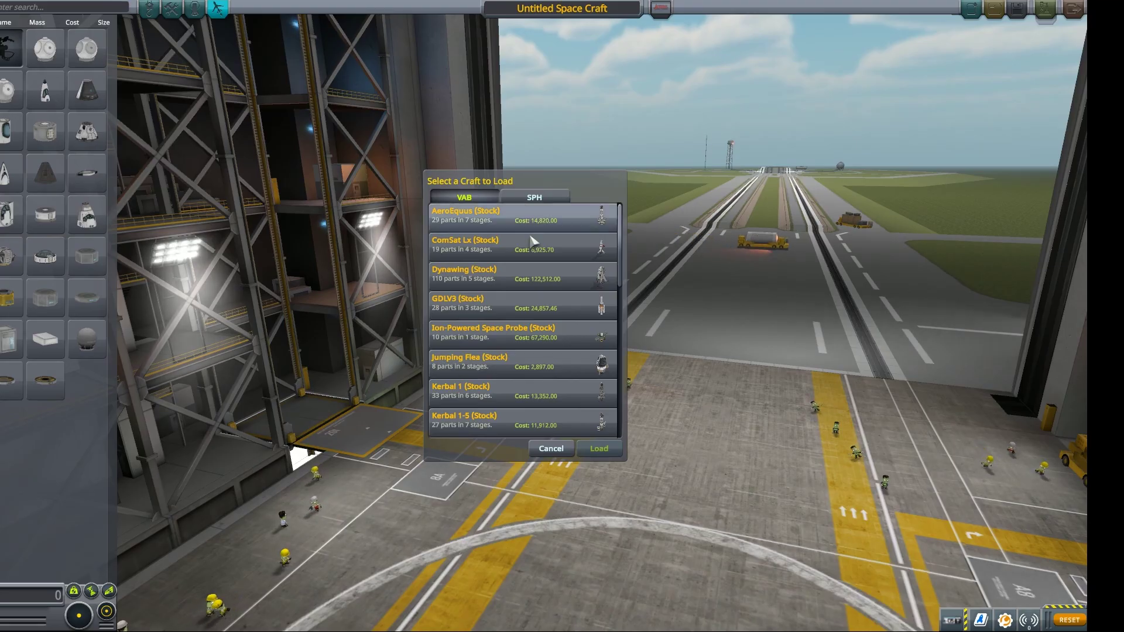
- Load the stock Kerbal X craft into the Vehicle Assembly Building
scroll(517, 404, down, 4)
scroll(516, 404, down, 3)
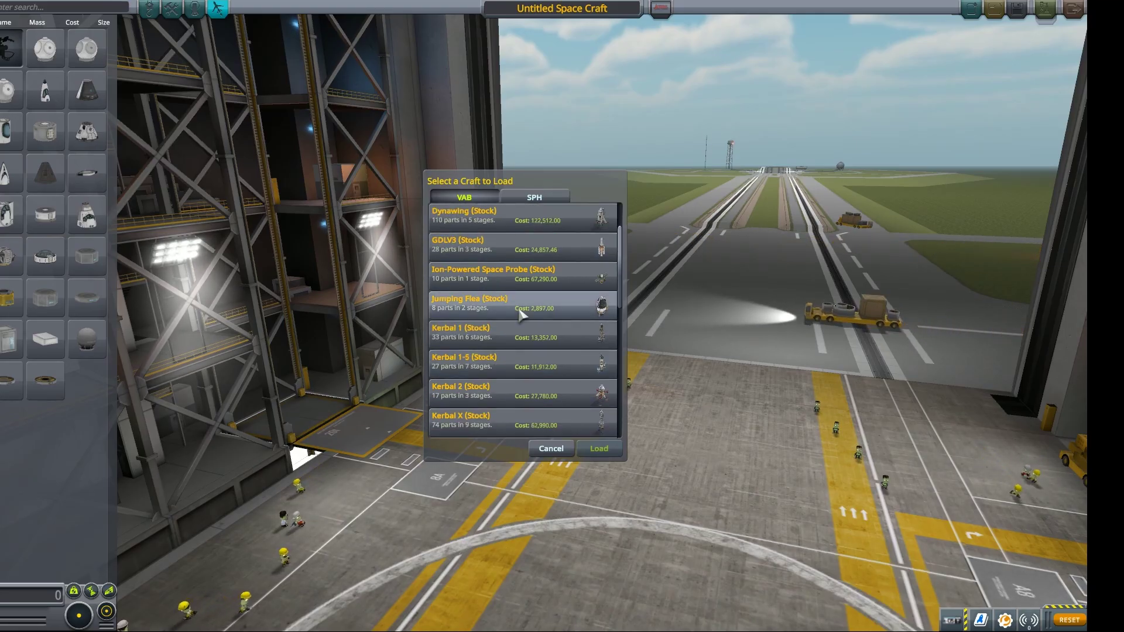
click(525, 377)
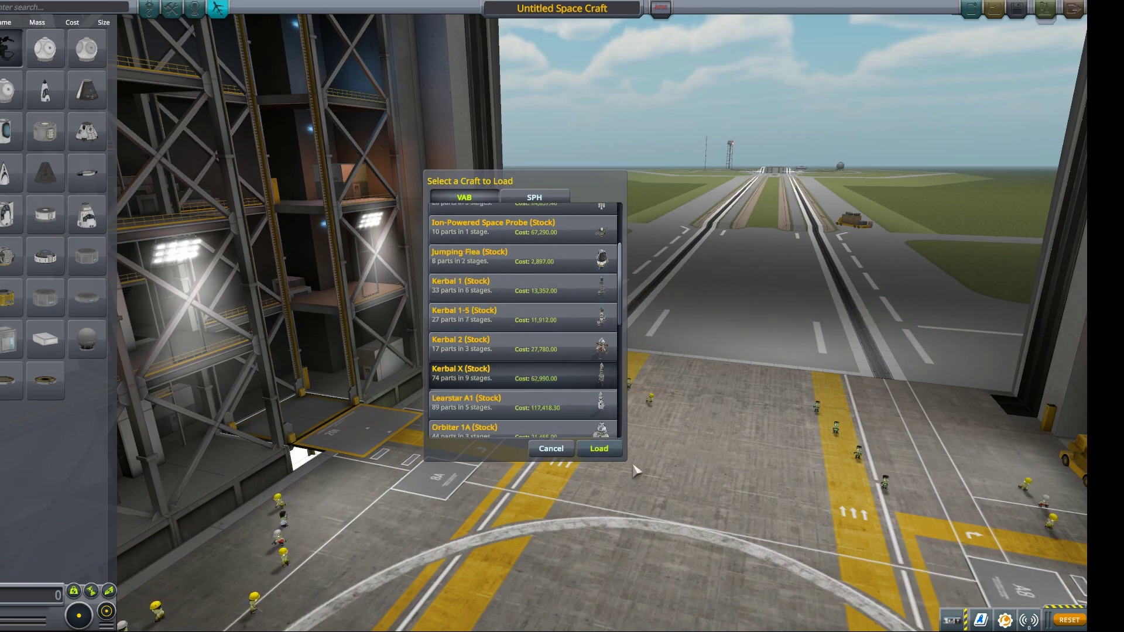
click(599, 449)
scroll(805, 291, up, 5)
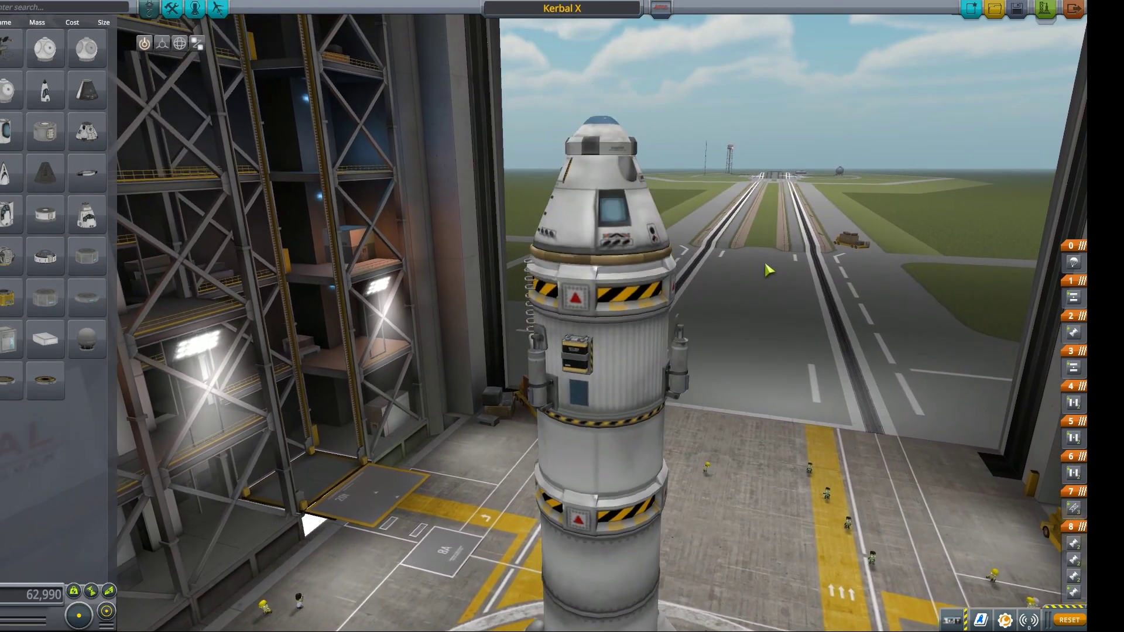
- Place a CX-4181 Scriptable Control System from the Control parts unattached beside the command pod
drag(769, 270, 5, 75)
click(2, 94)
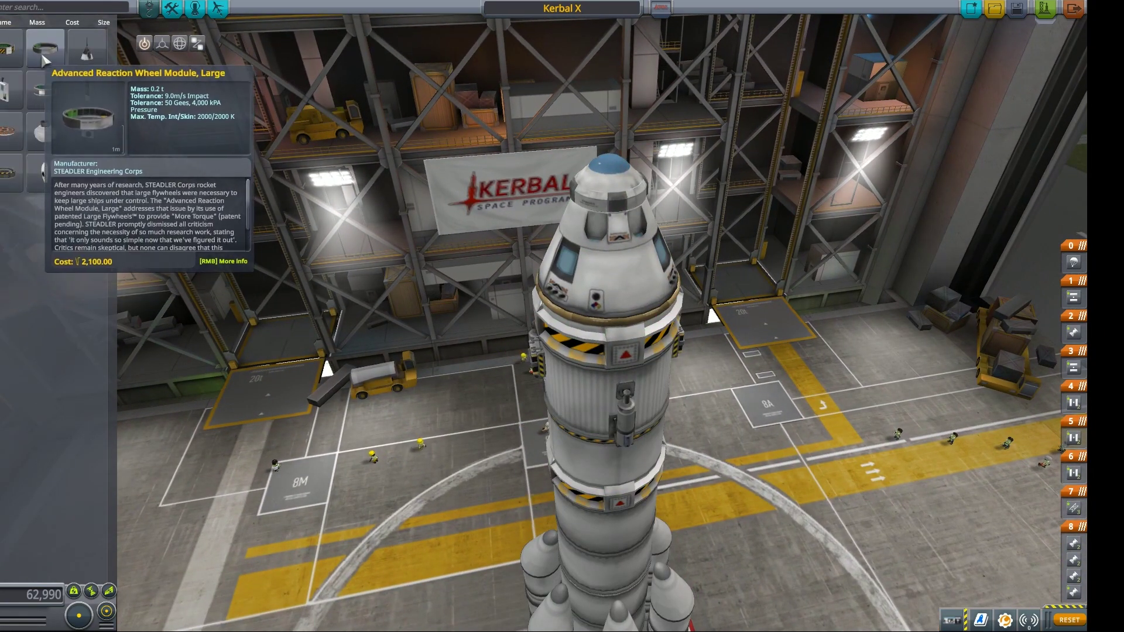
mouse_move(92, 102)
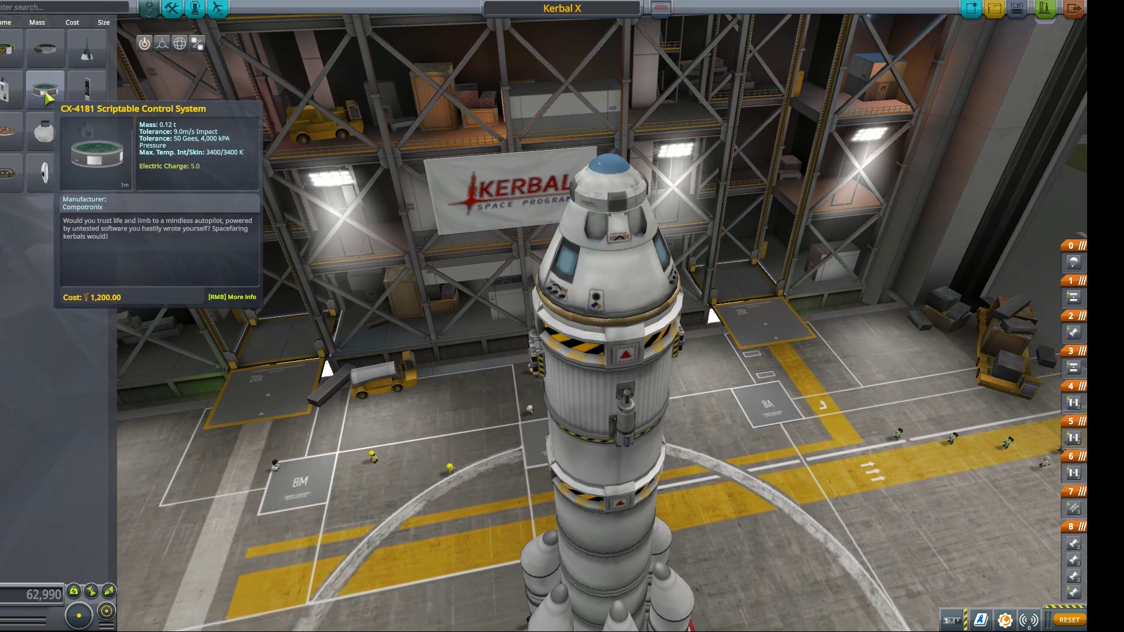
click(64, 91)
click(471, 258)
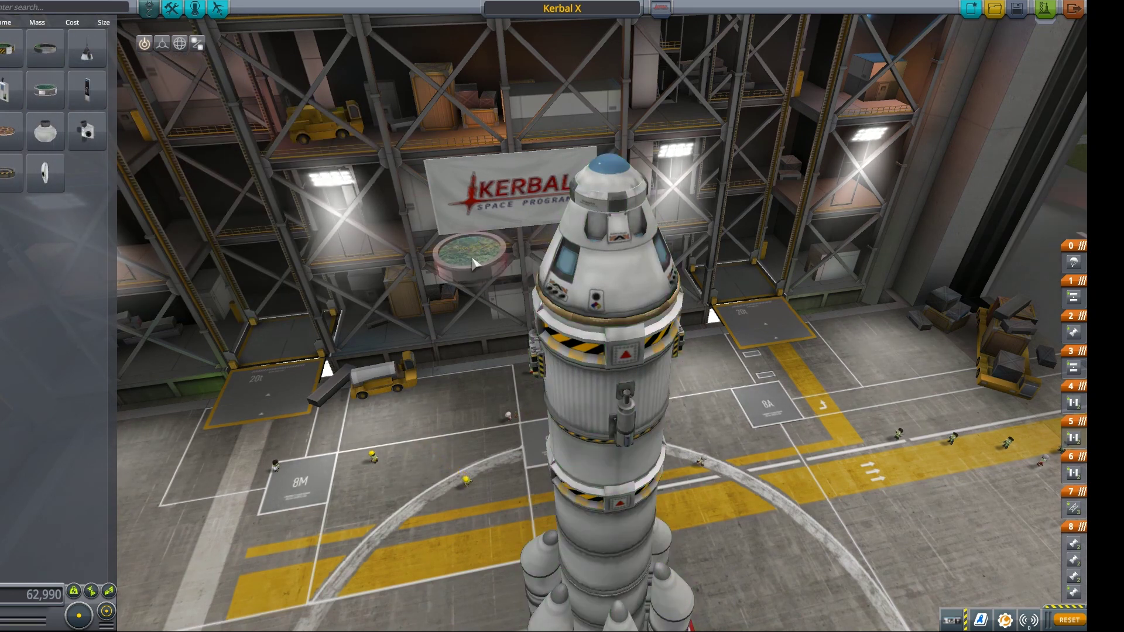
- Attach a CompoMax Radial Tubeless to the side of the command pod and open its part settings
mouse_move(5, 88)
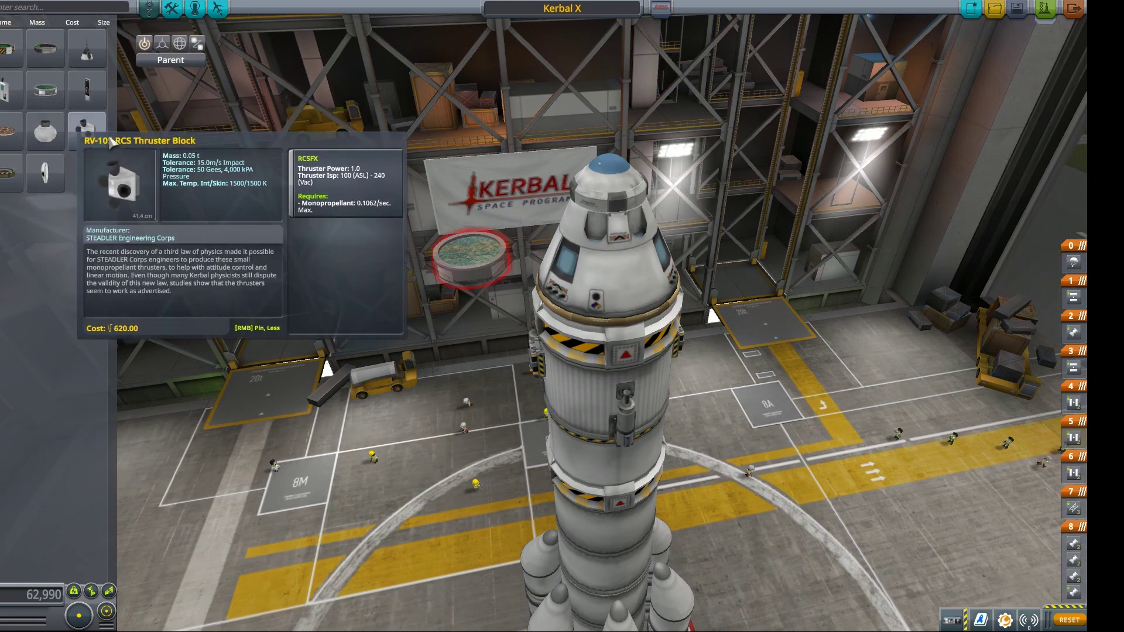
click(629, 285)
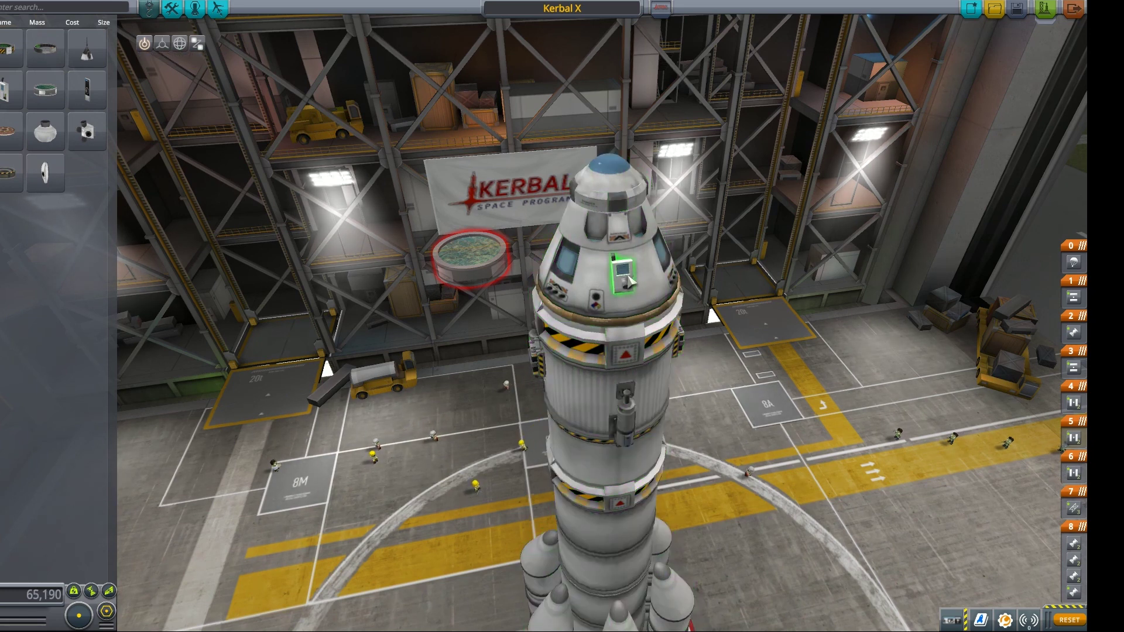
right_click(629, 285)
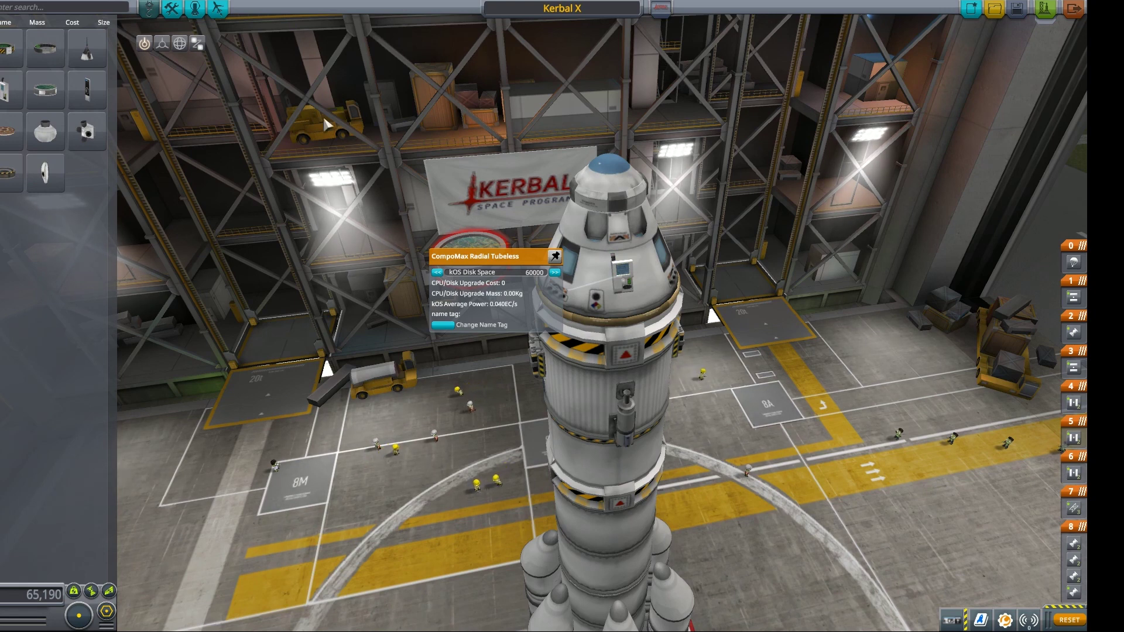
- Attach a KAL9000 Scriptable Control System to the fuel tank below the lower decoupler
mouse_move(88, 94)
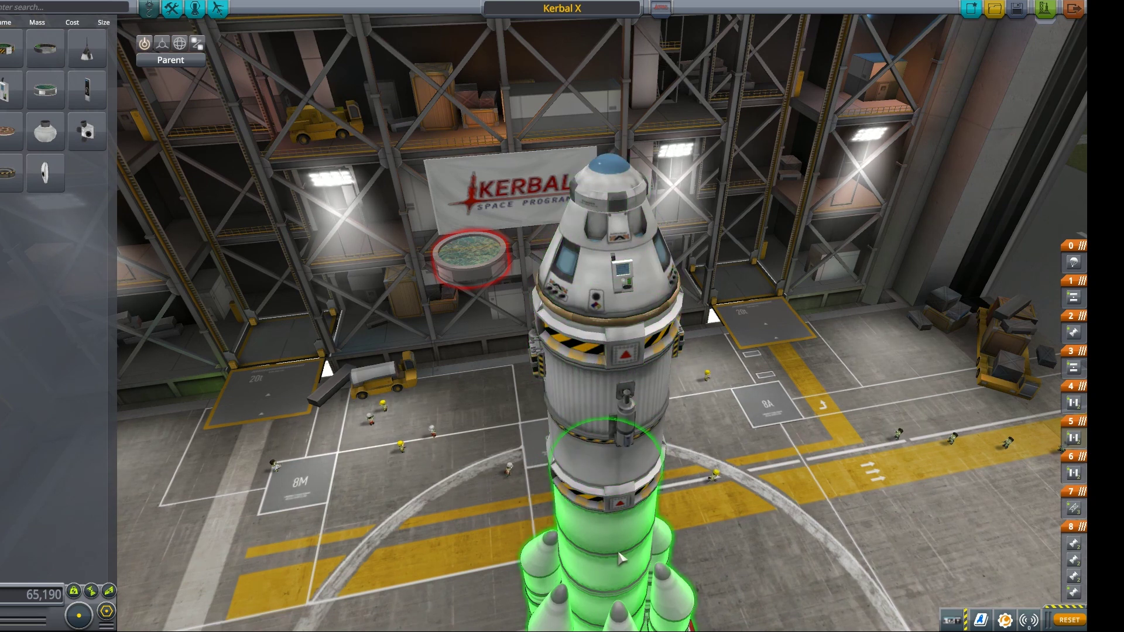
click(621, 554)
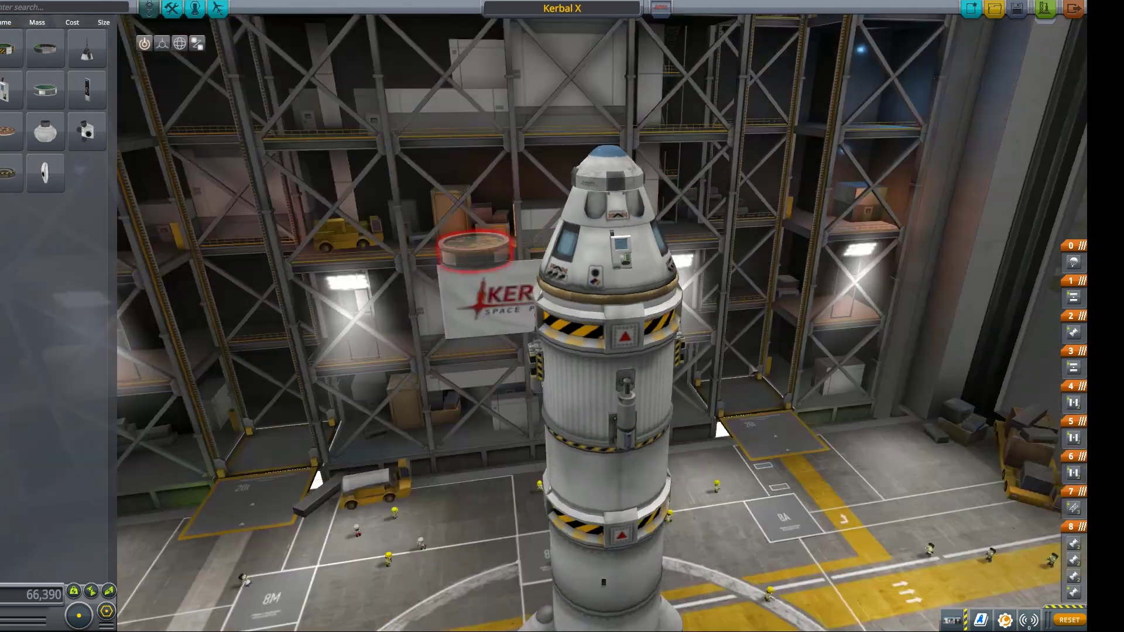
scroll(739, 399, down, 5)
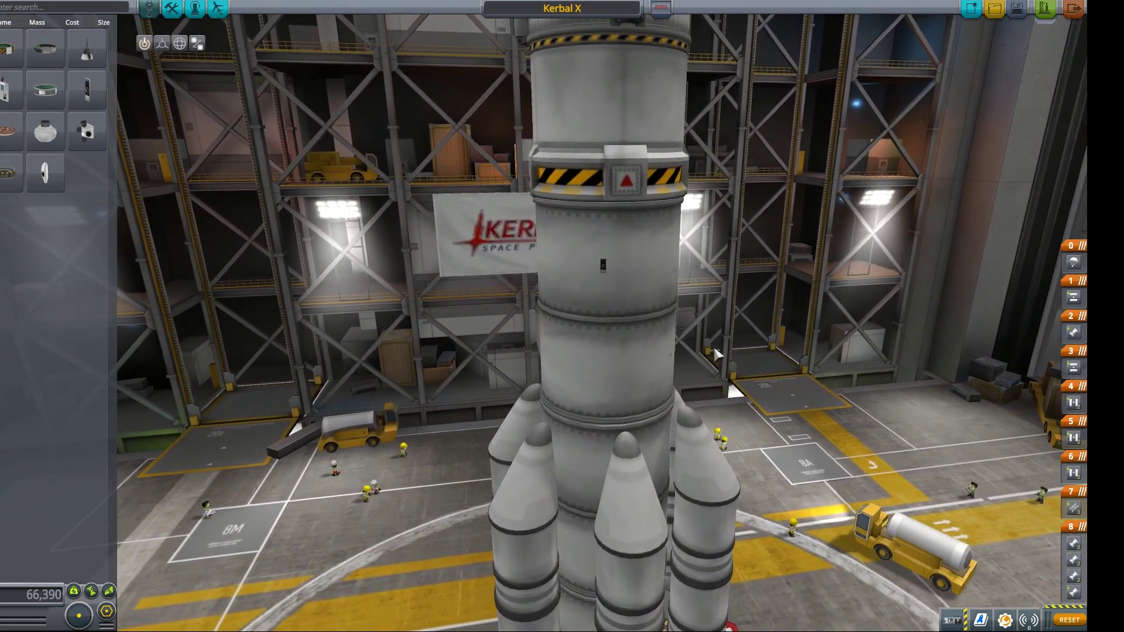
scroll(689, 346, up, 3)
scroll(726, 363, down, 2)
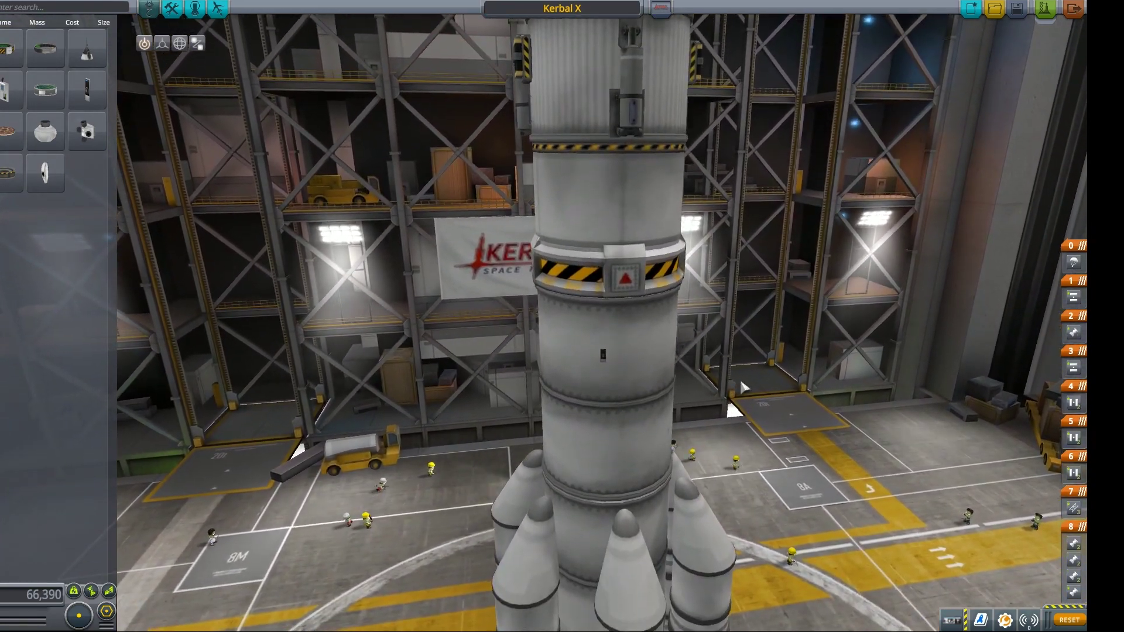
scroll(742, 372, up, 3)
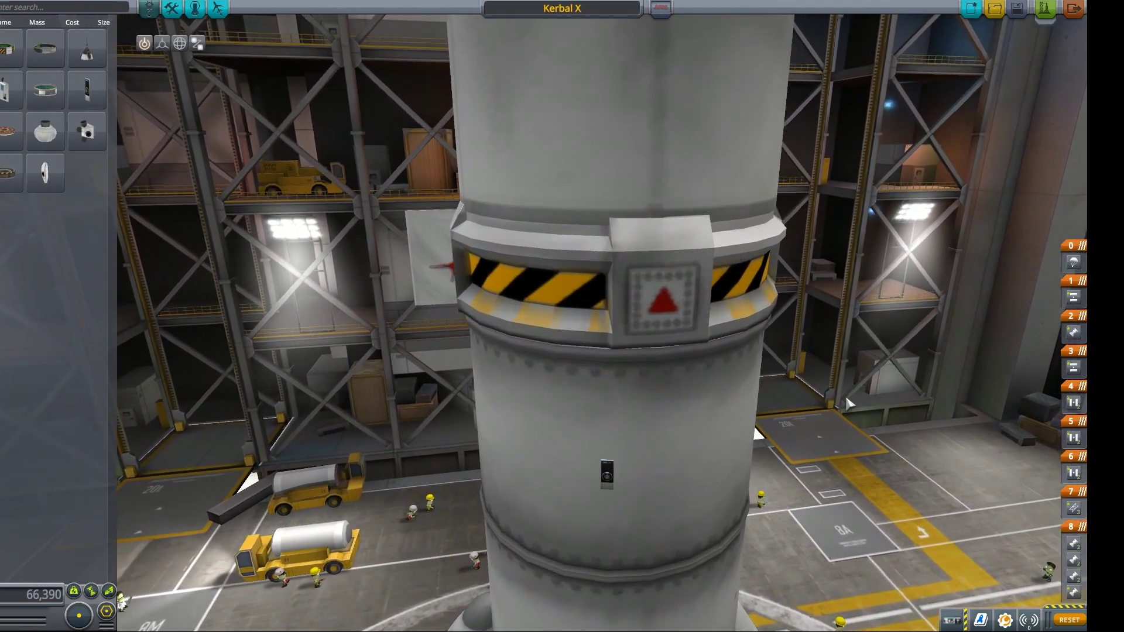
scroll(850, 414, up, 2)
scroll(742, 241, down, 3)
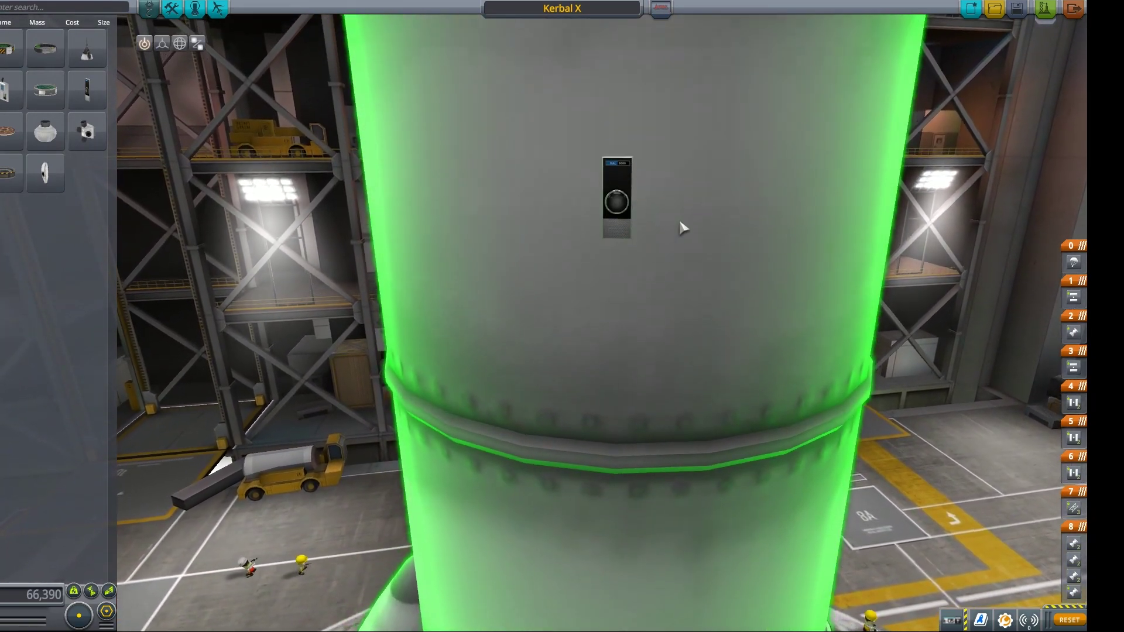
- Turn on the KAL9000's lights and remove the part from the rocket
right_click(613, 213)
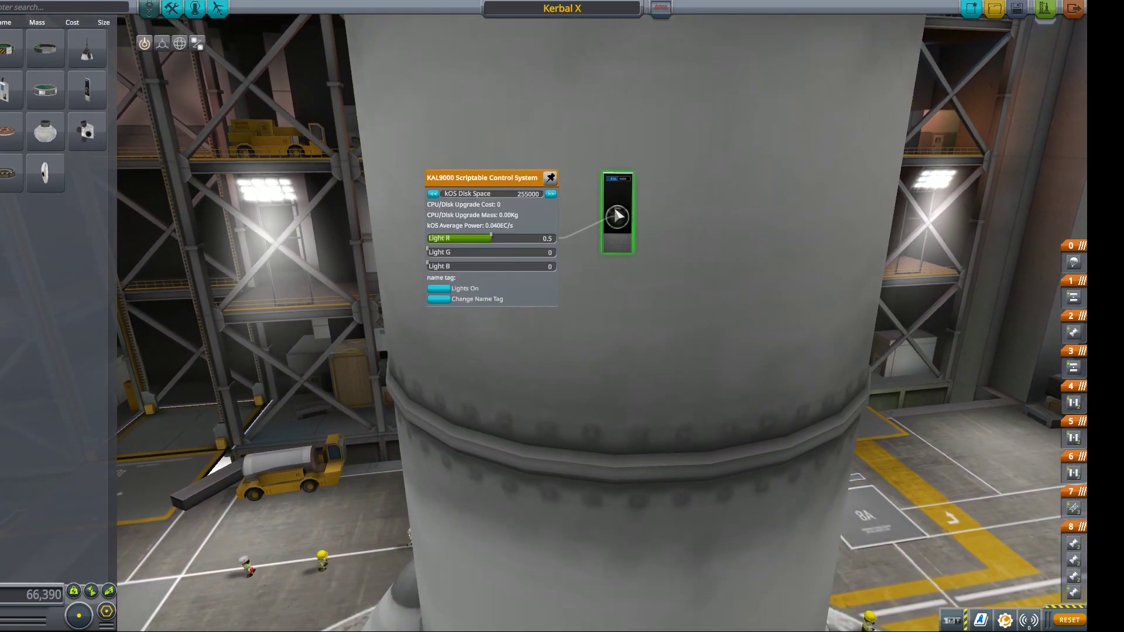
click(438, 289)
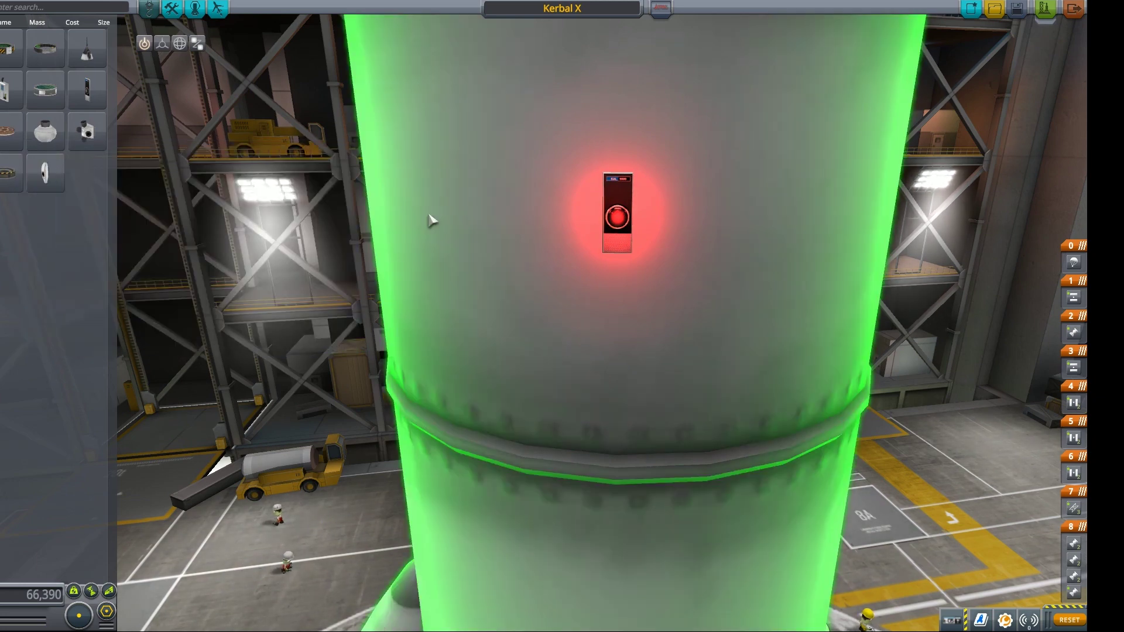
click(627, 220)
click(35, 238)
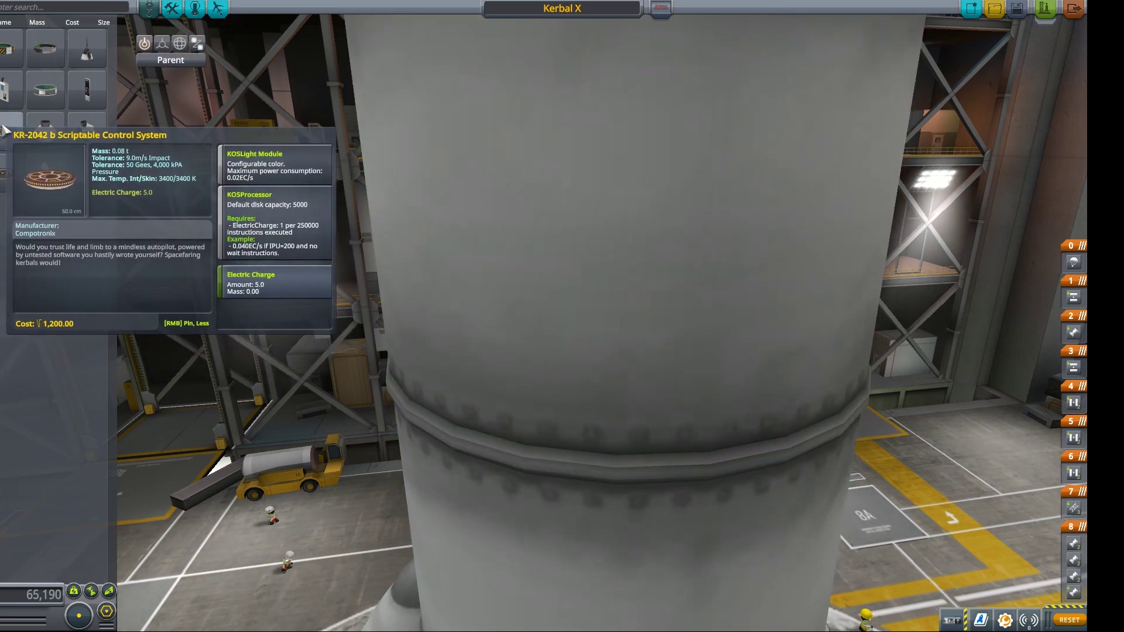
- Place a KR-2042 b Scriptable Control System beside the pod for inspection, and discard it together with the loose CX-4181
scroll(257, 222, down, 3)
scroll(267, 199, up, 5)
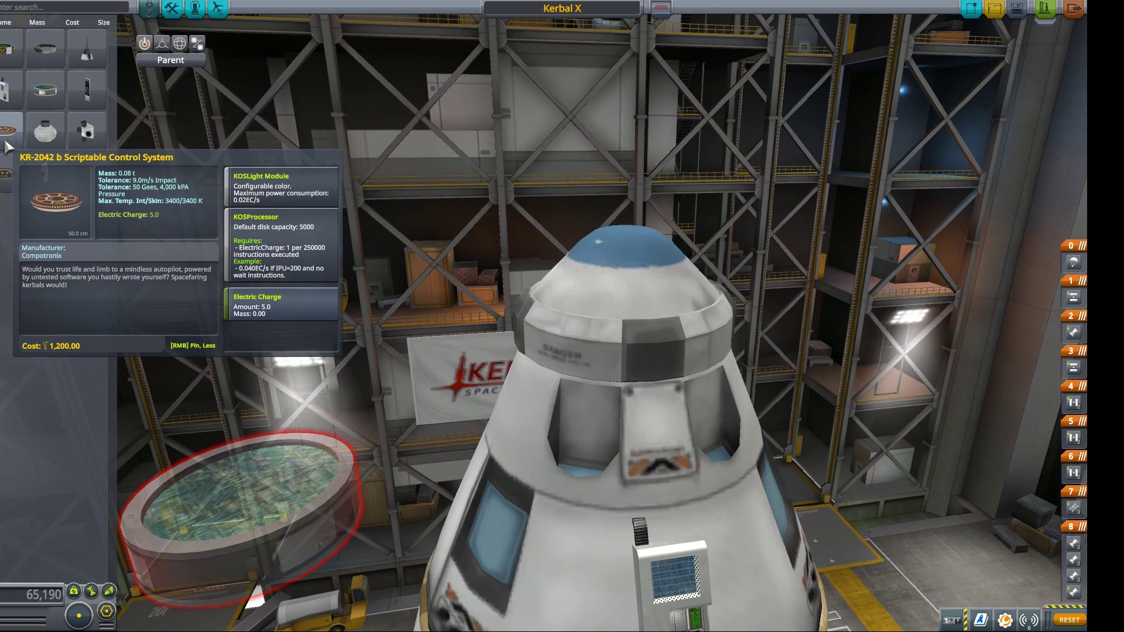
click(10, 131)
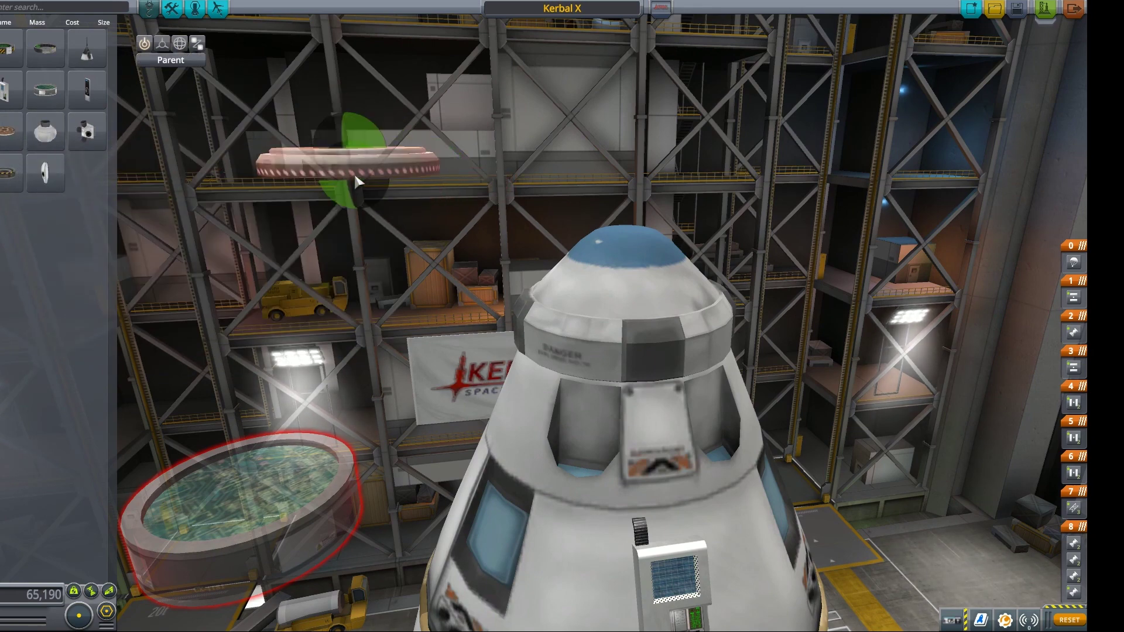
scroll(353, 171, up, 5)
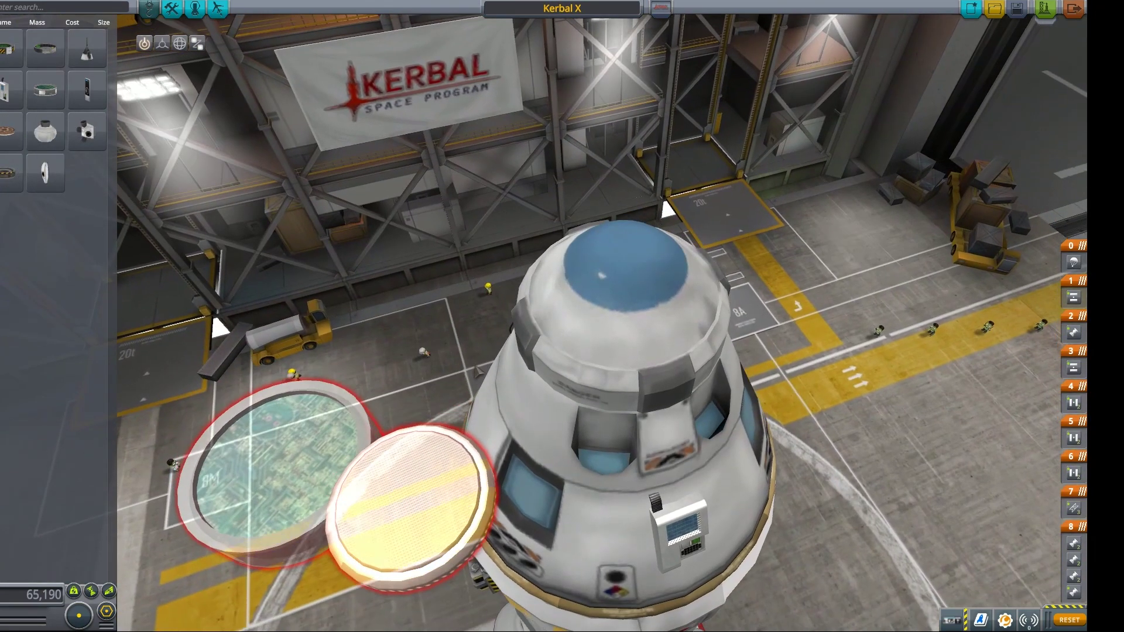
scroll(479, 371, down, 5)
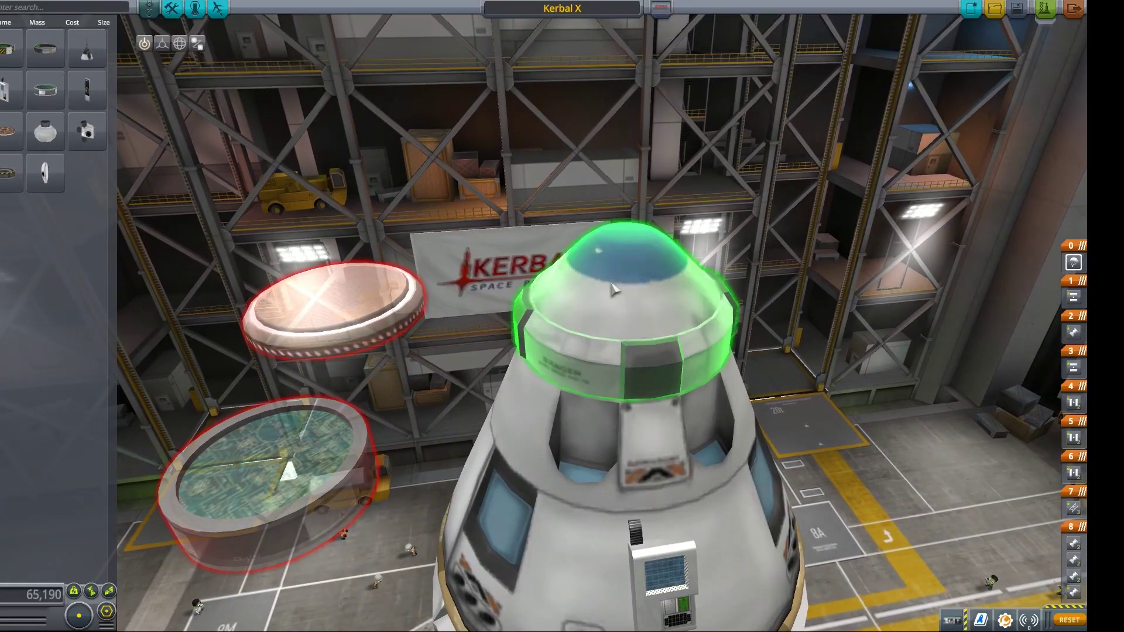
scroll(606, 285, up, 5)
scroll(606, 285, down, 5)
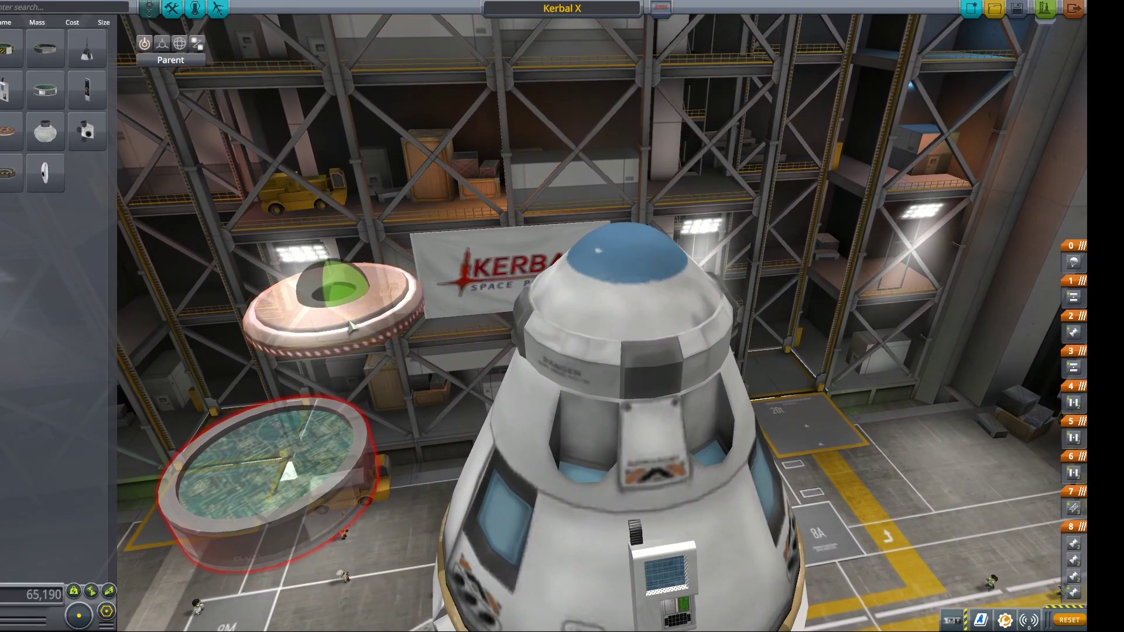
click(49, 298)
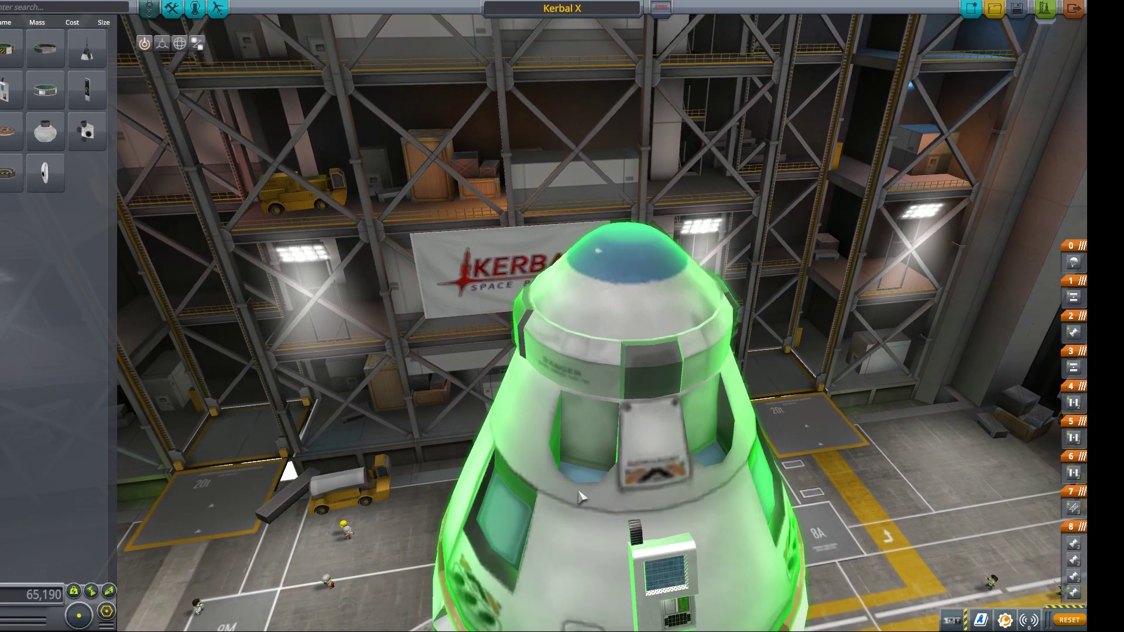
- Rename the craft to Kerbal X++ and save it
drag(601, 487, 442, 420)
scroll(443, 328, down, 3)
mouse_move(87, 91)
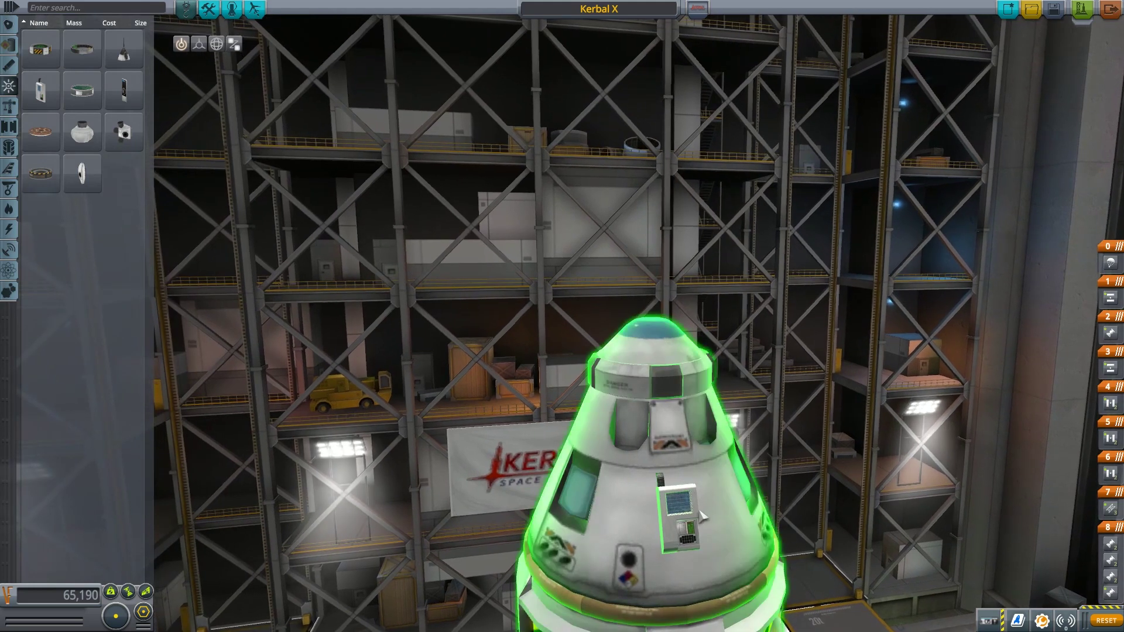
click(644, 12)
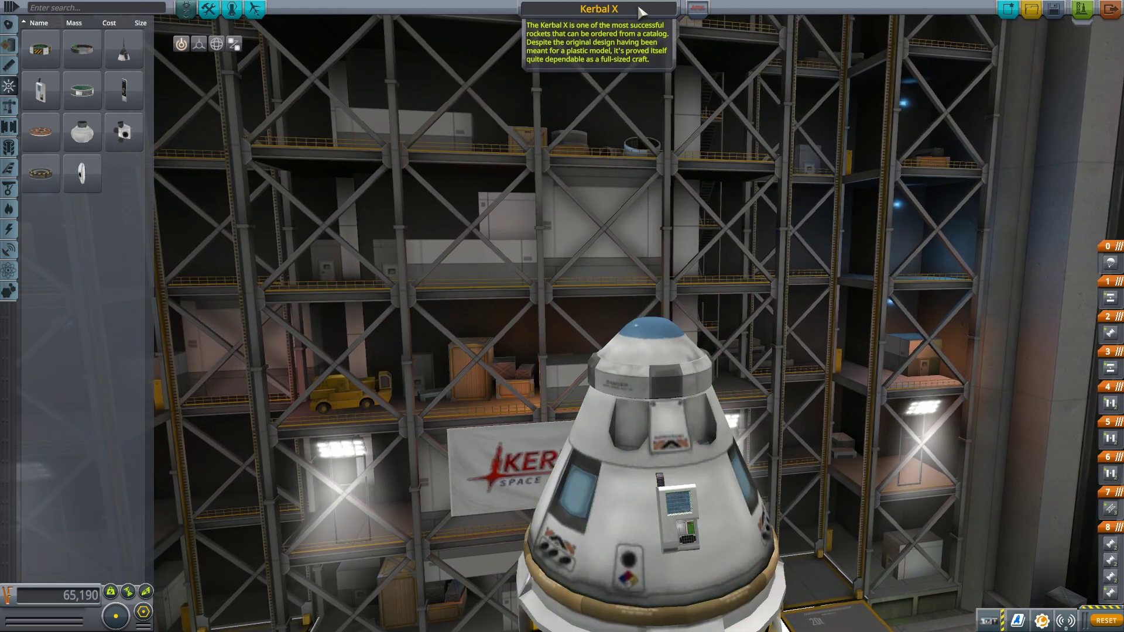
key(End)
text(++)
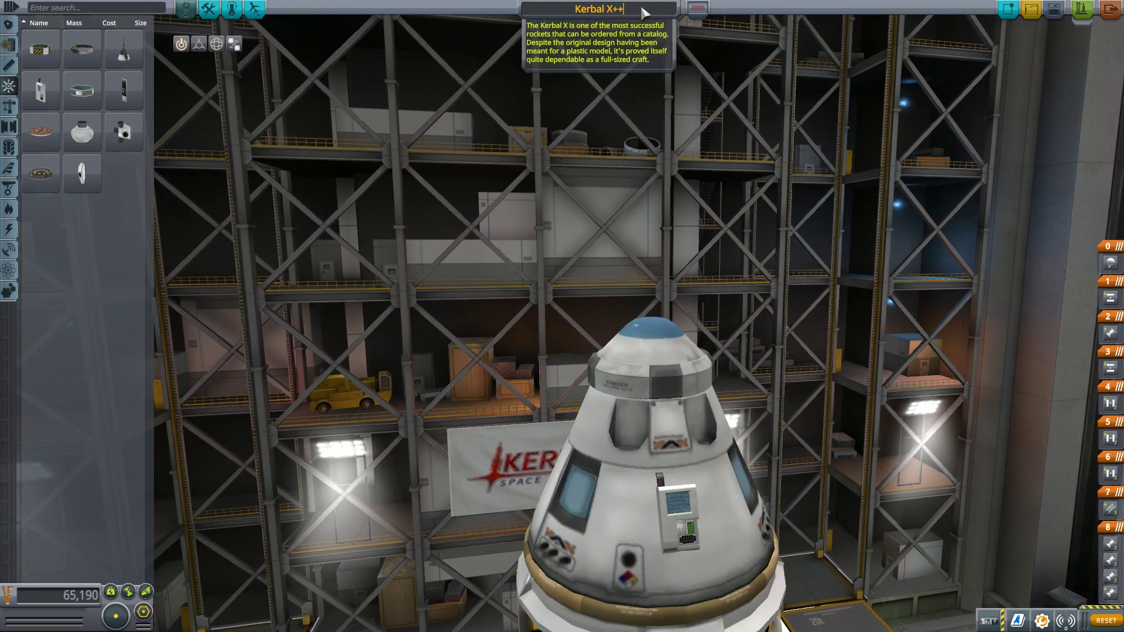
click(1052, 18)
- Raise the CompoMax Radial Tubeless's kOS Disk Space by one level and take the craft to the launch pad
drag(509, 192, 660, 269)
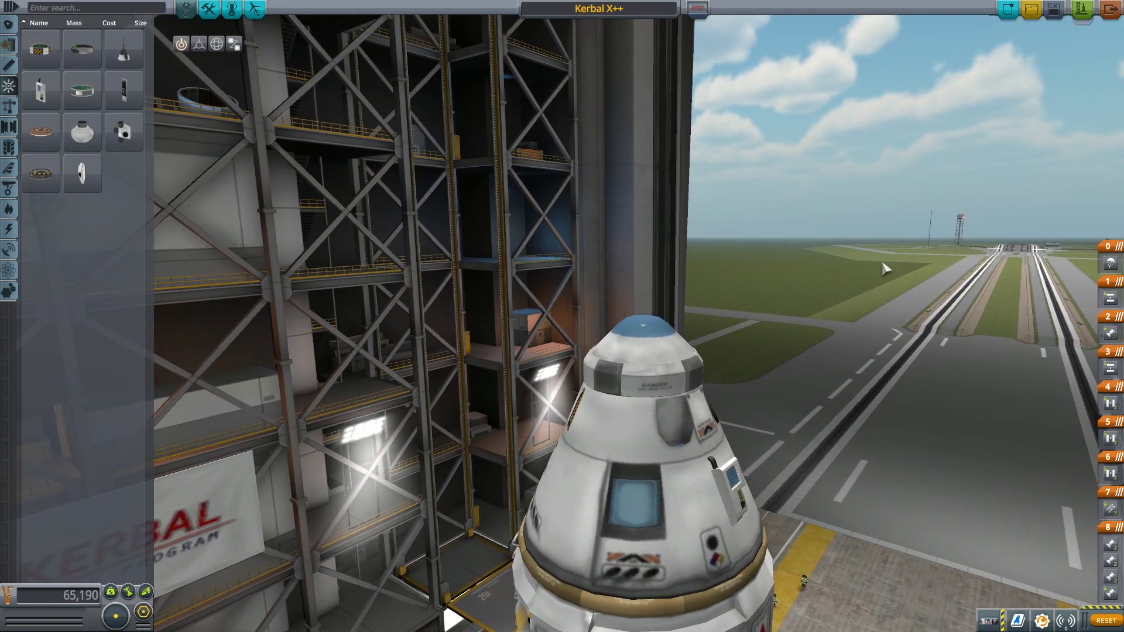
right_click(727, 489)
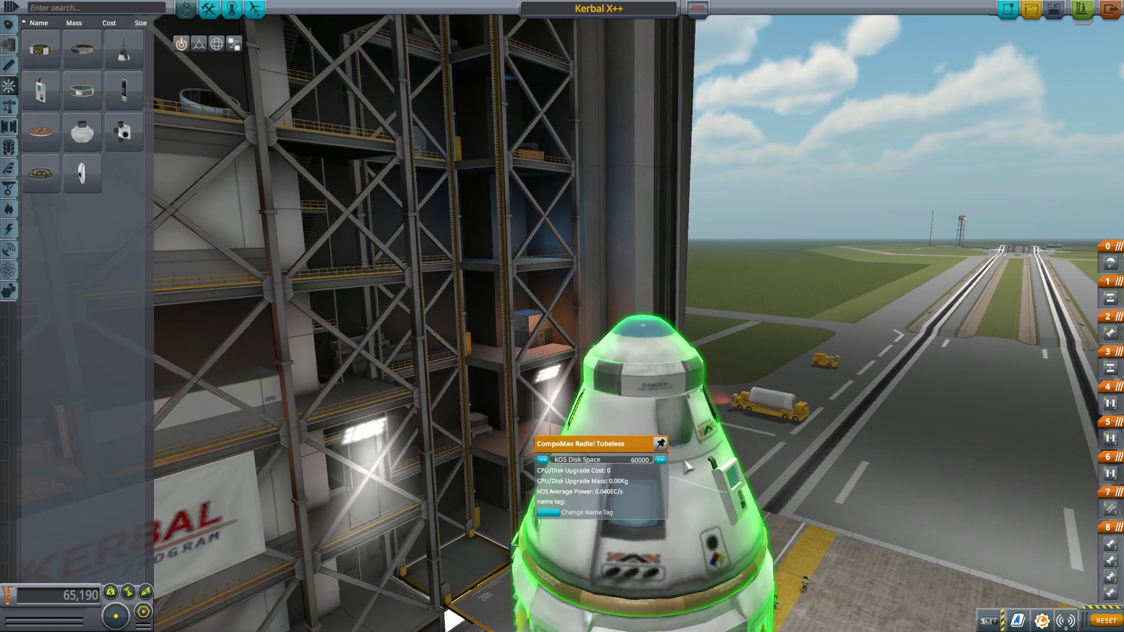
click(660, 460)
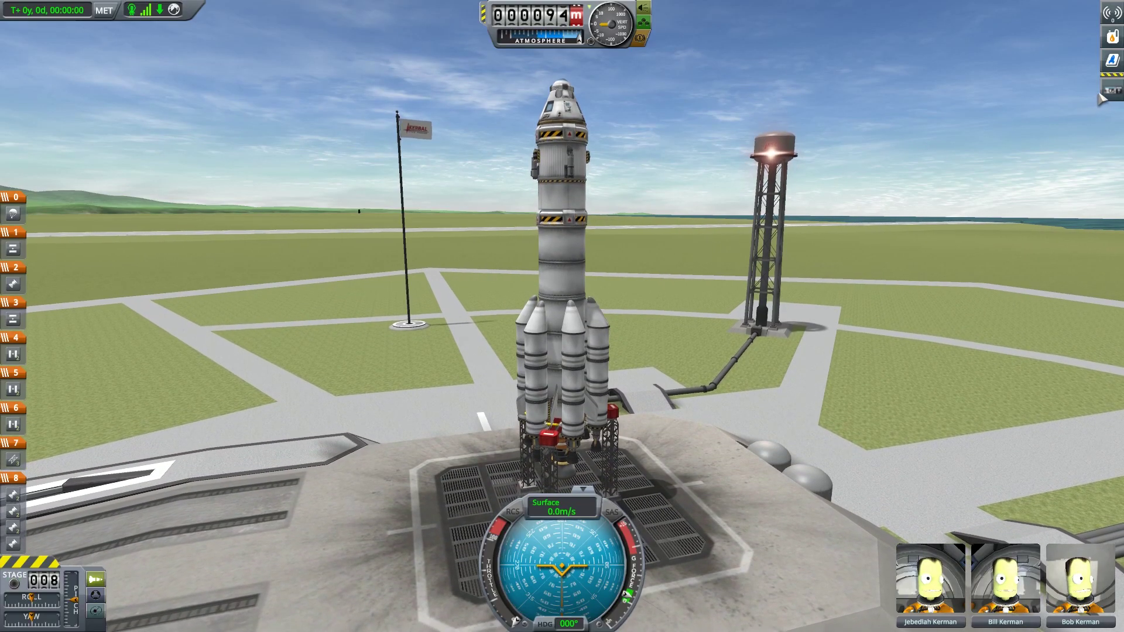
- Open the kOS panel, bring up the terminal of the CompoMax processor and move the terminal window closer to the rocket
click(1112, 91)
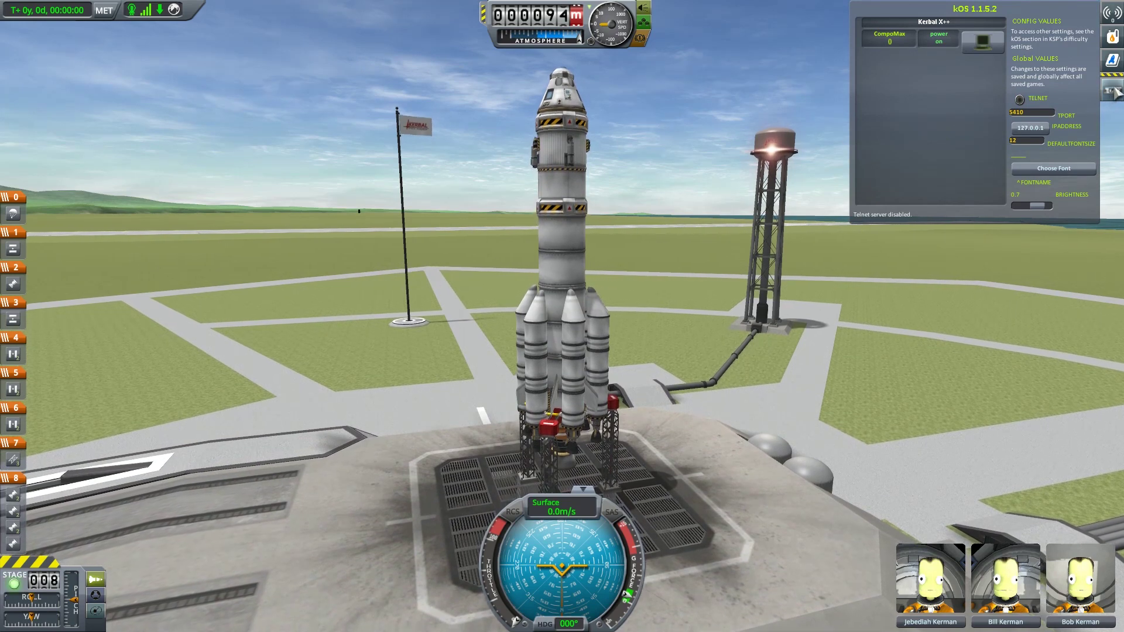
click(1112, 91)
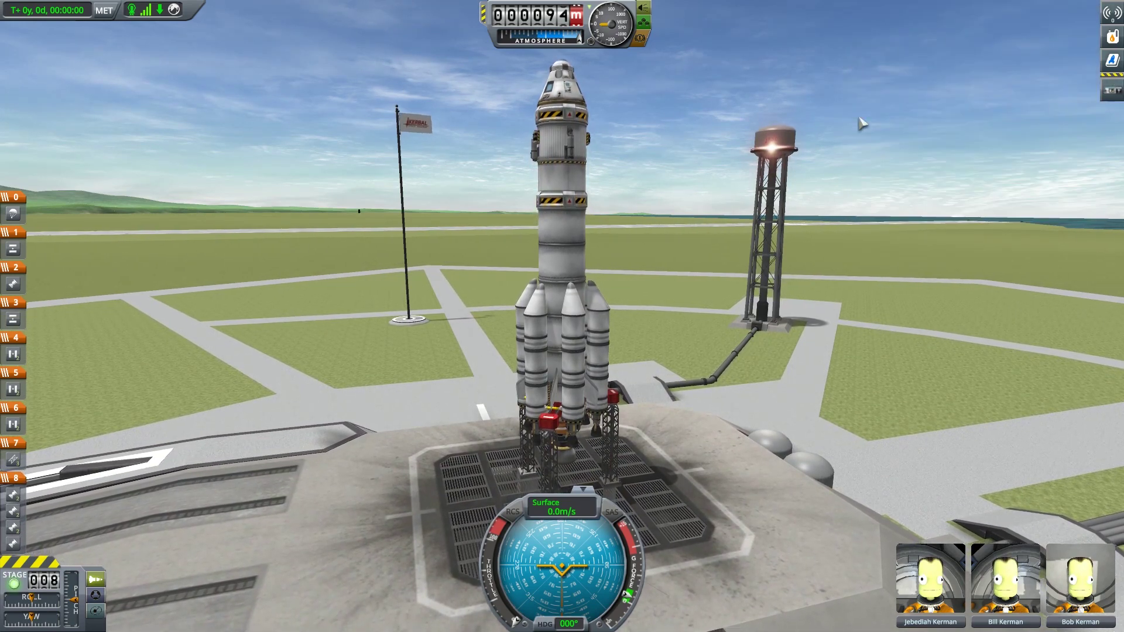
click(1114, 94)
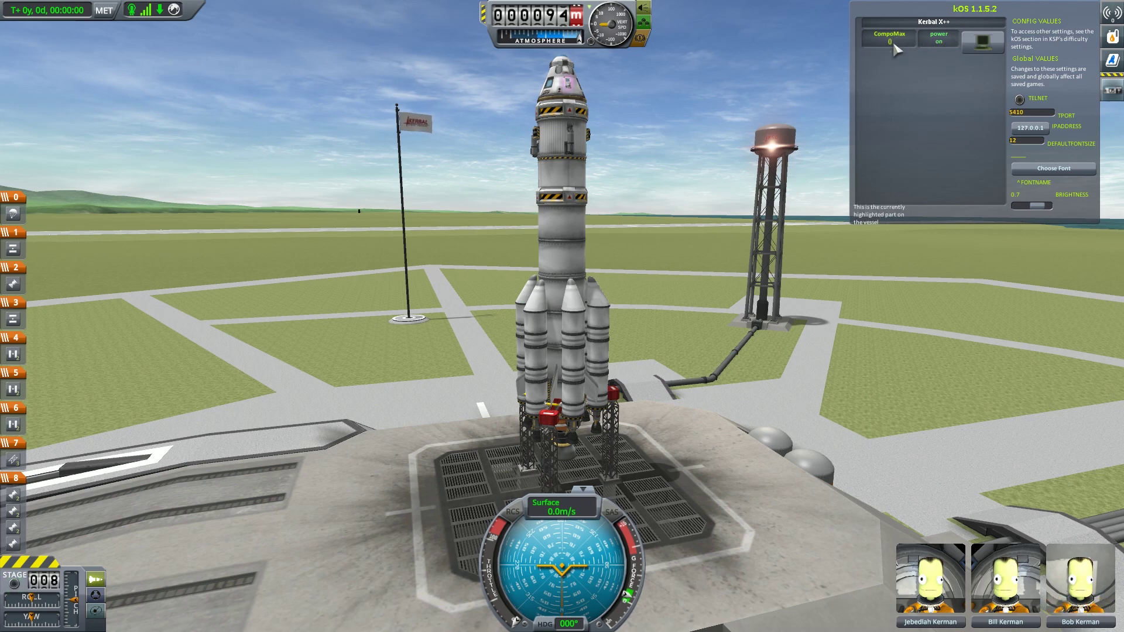
click(989, 50)
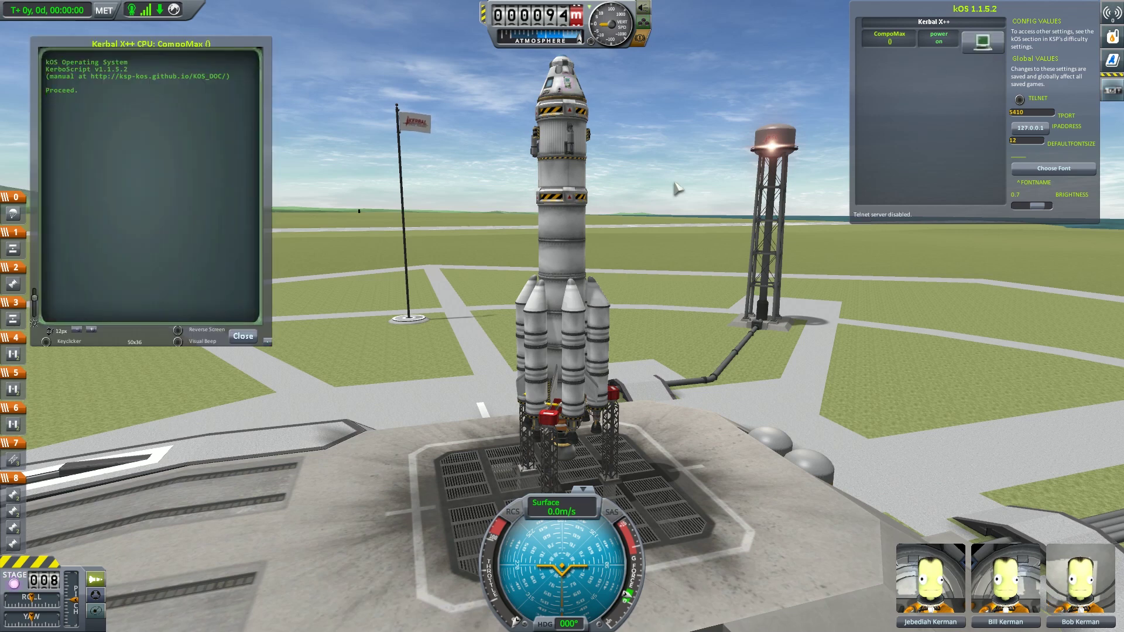
drag(152, 50, 230, 83)
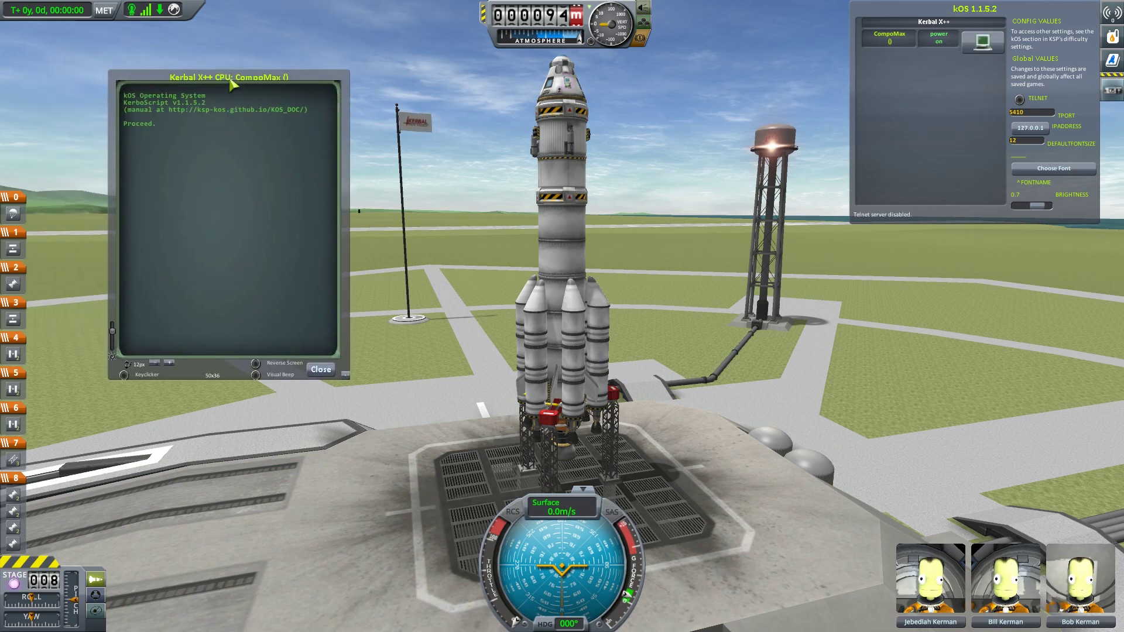
- Enlarge the terminal's font size to 18 px
click(170, 363)
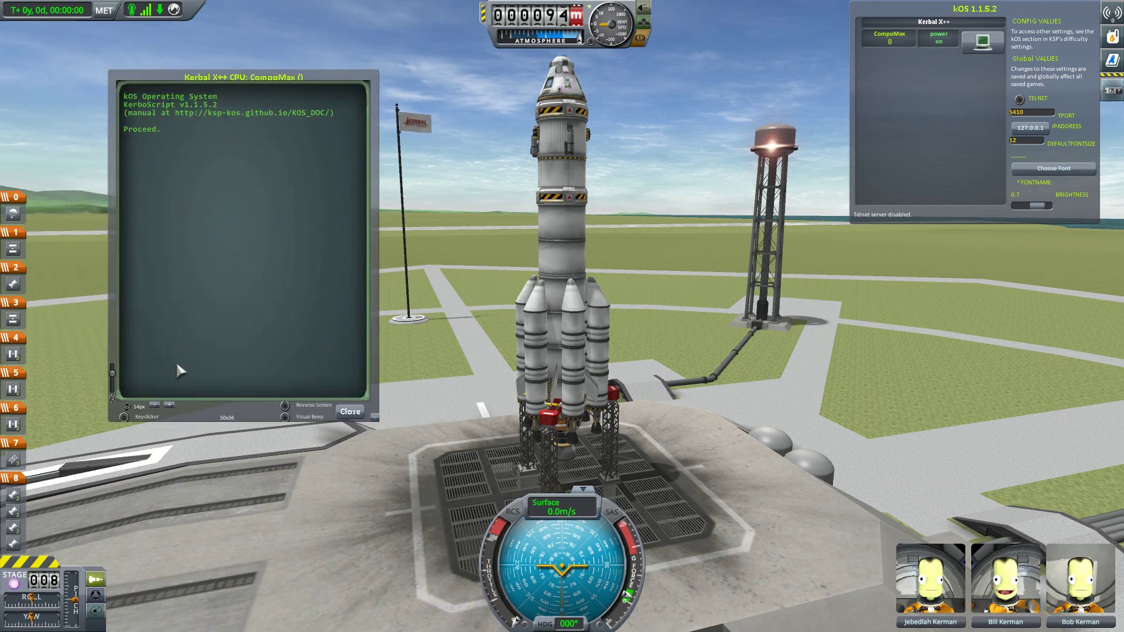
click(169, 404)
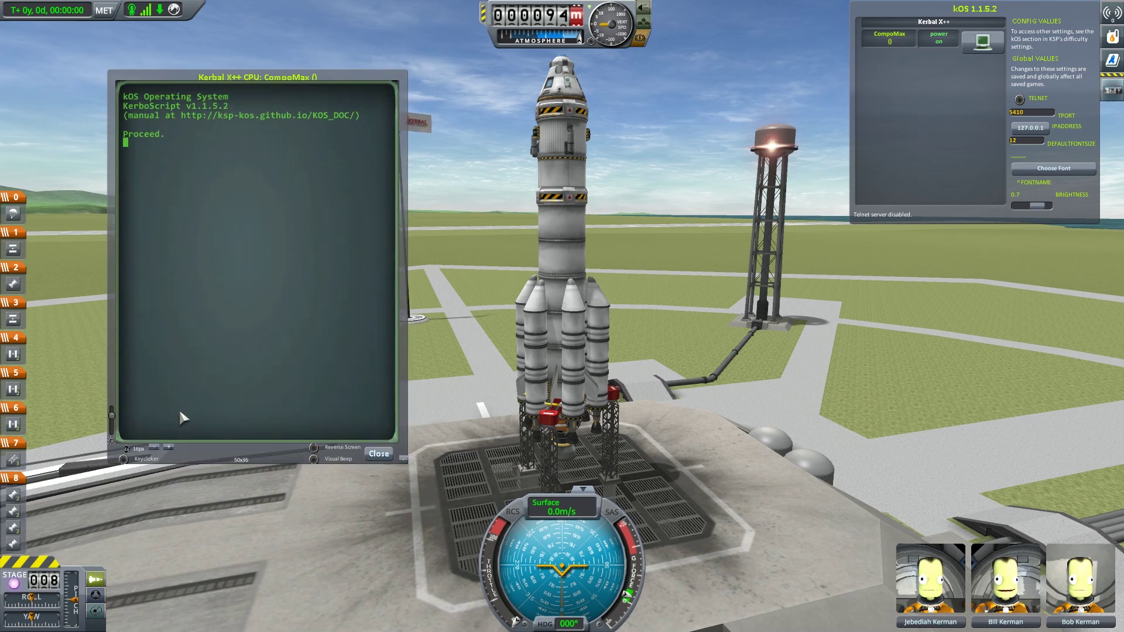
click(169, 448)
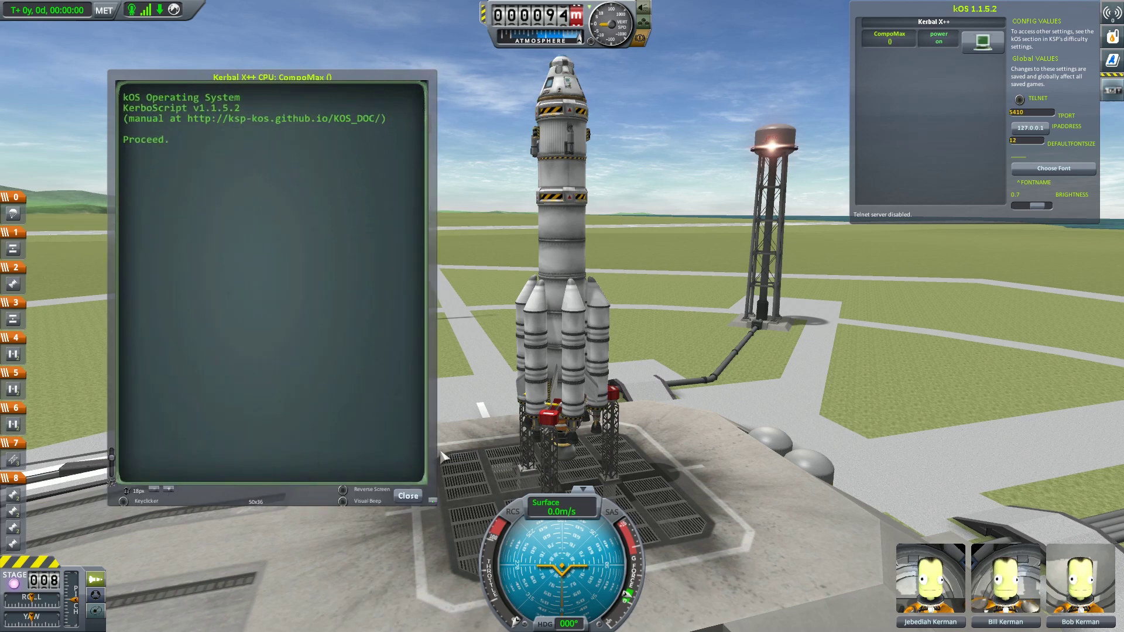
- Close the terminal and reopen it through the CompoMax Radial Tubeless part on the rocket's pod
click(416, 499)
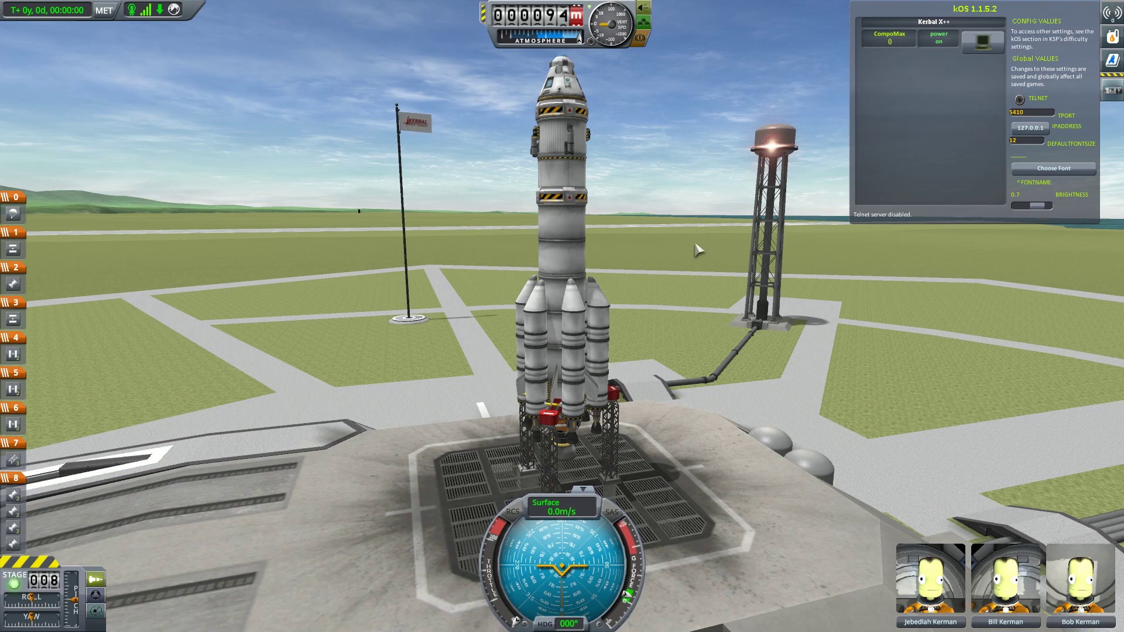
drag(692, 239, 692, 328)
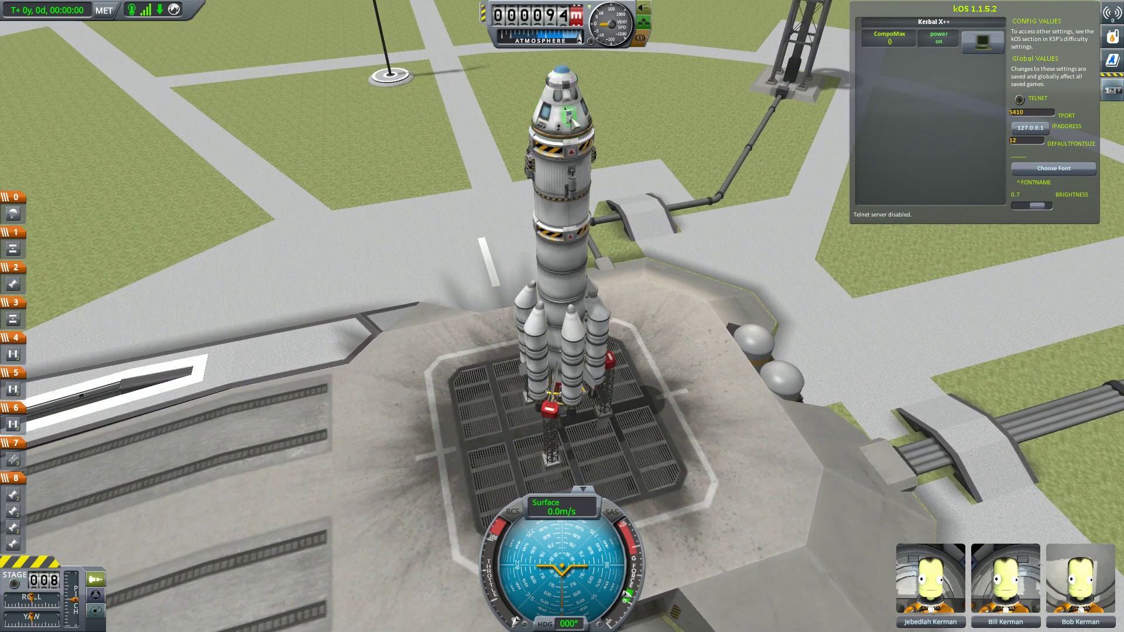
right_click(571, 120)
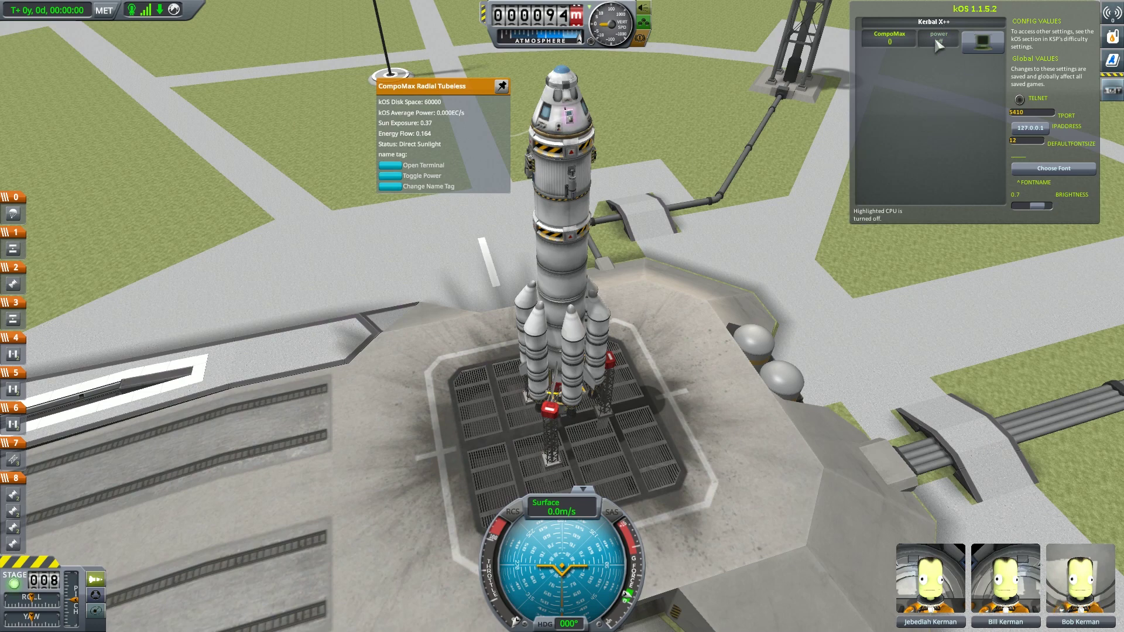
click(394, 167)
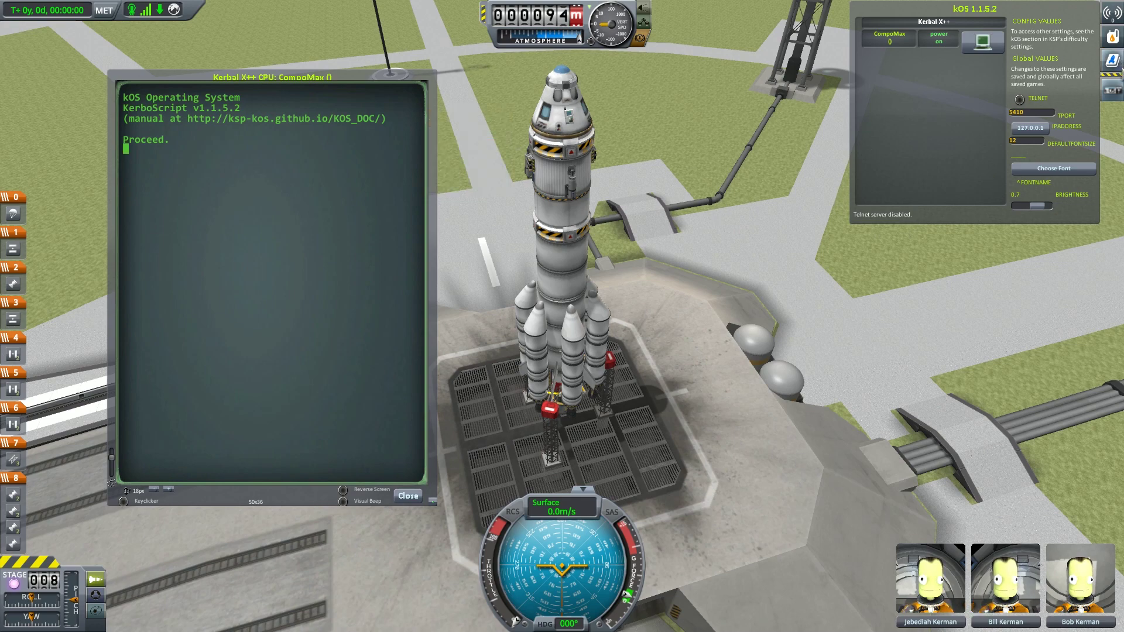
- Hide the kOS panel and shift the terminal window slightly beside the rocket
click(1112, 92)
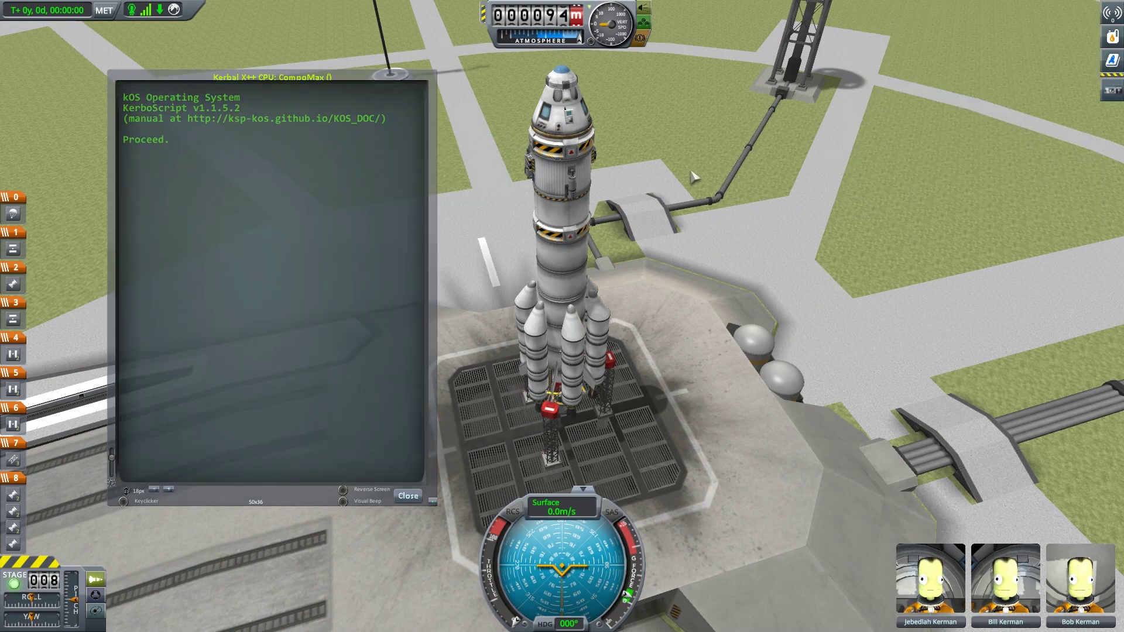
drag(831, 188, 809, 116)
drag(359, 268, 356, 276)
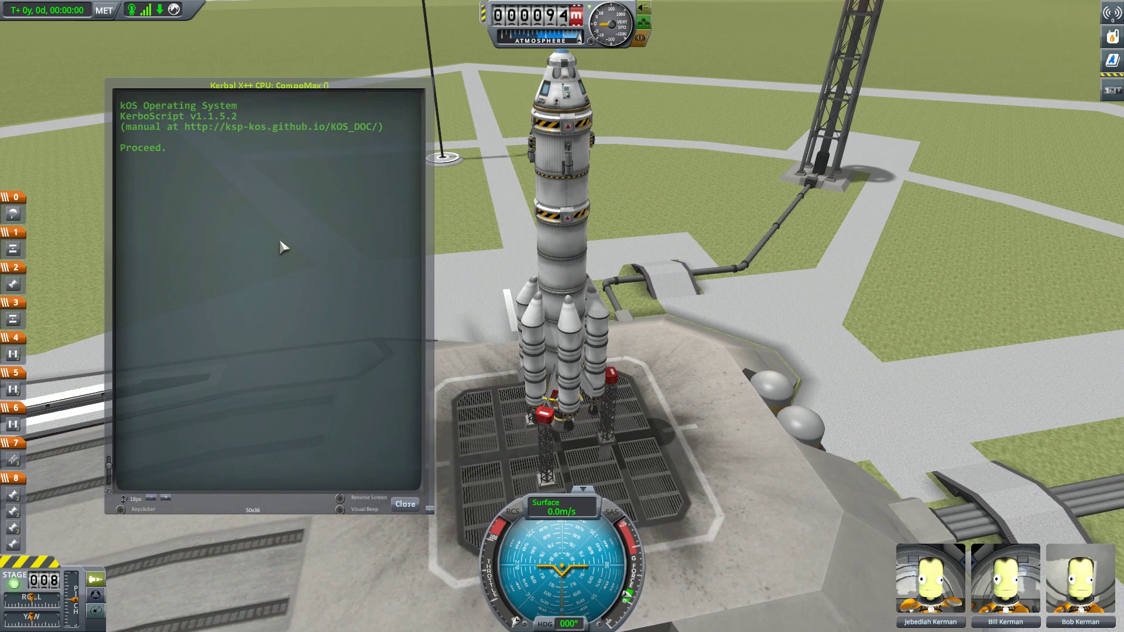
- Clear the stray characters from the terminal's input line and run the command print "hello"
click(271, 226)
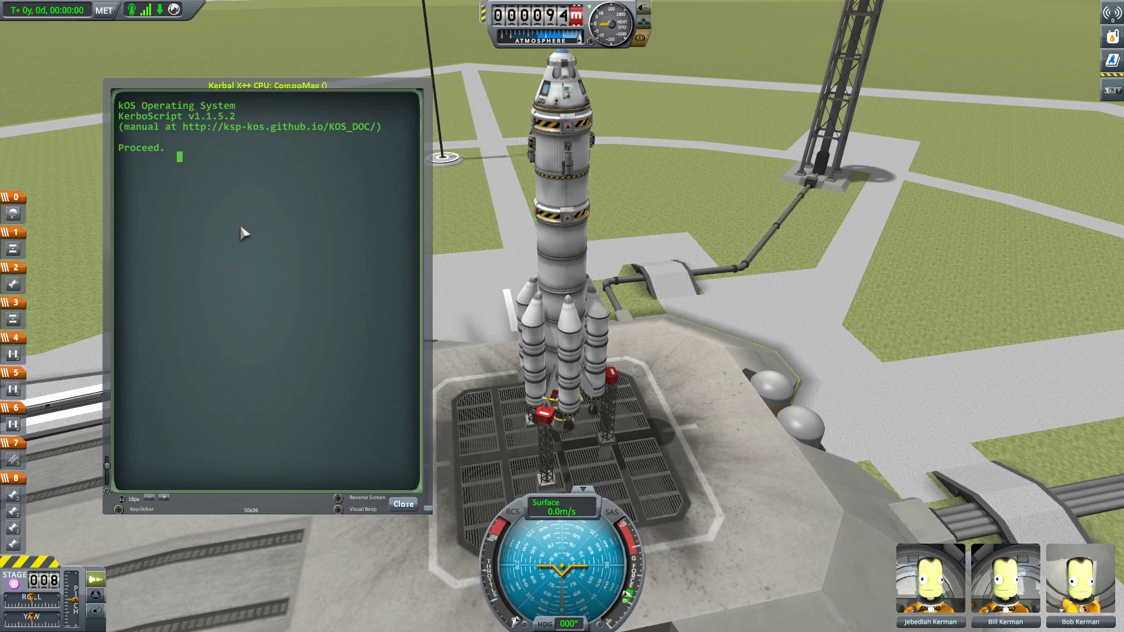
key(BackSpace)
key(BackSpace)
key(BackSpace)
key(BackSpace)
key(BackSpace)
key(BackSpace)
key(BackSpace)
key(BackSpace)
key(BackSpace)
key(BackSpace)
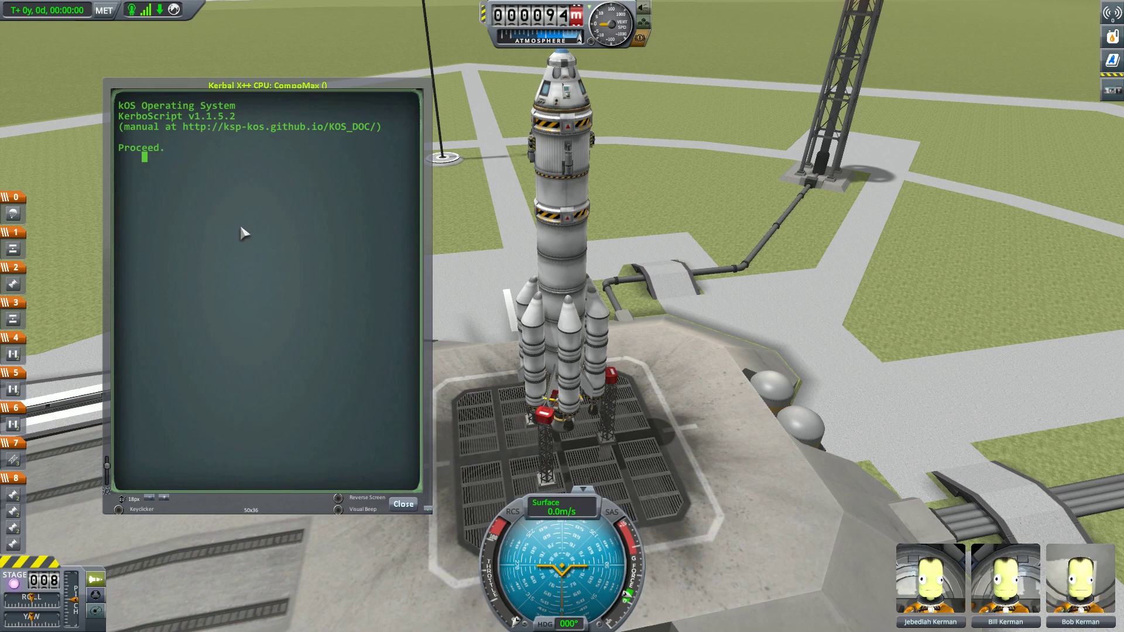
text(print "hello".)
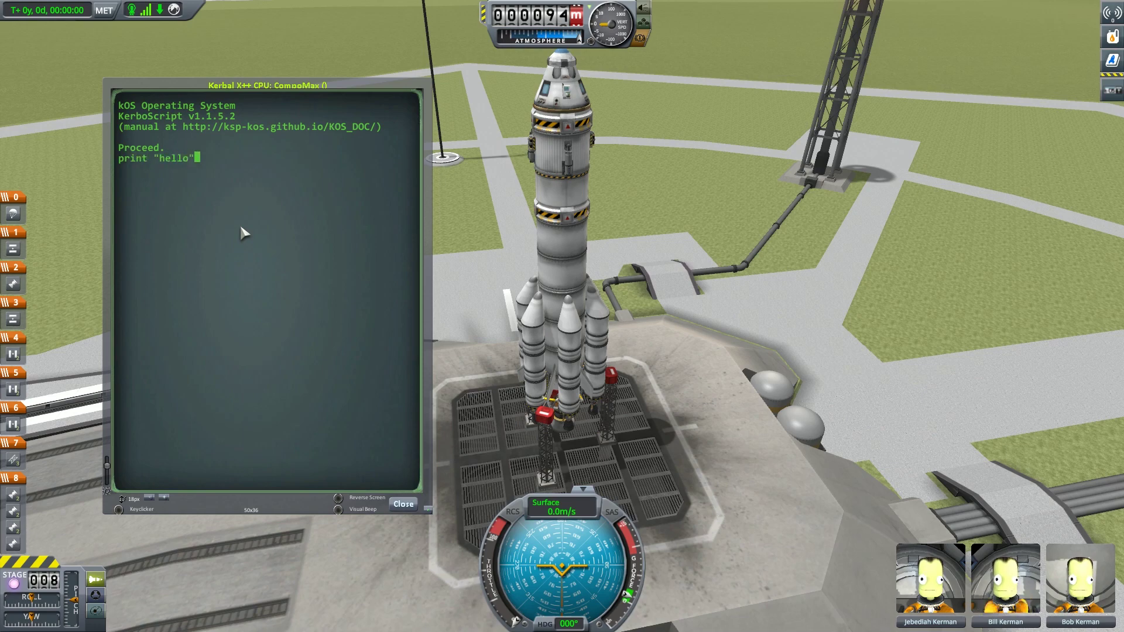
key(Return)
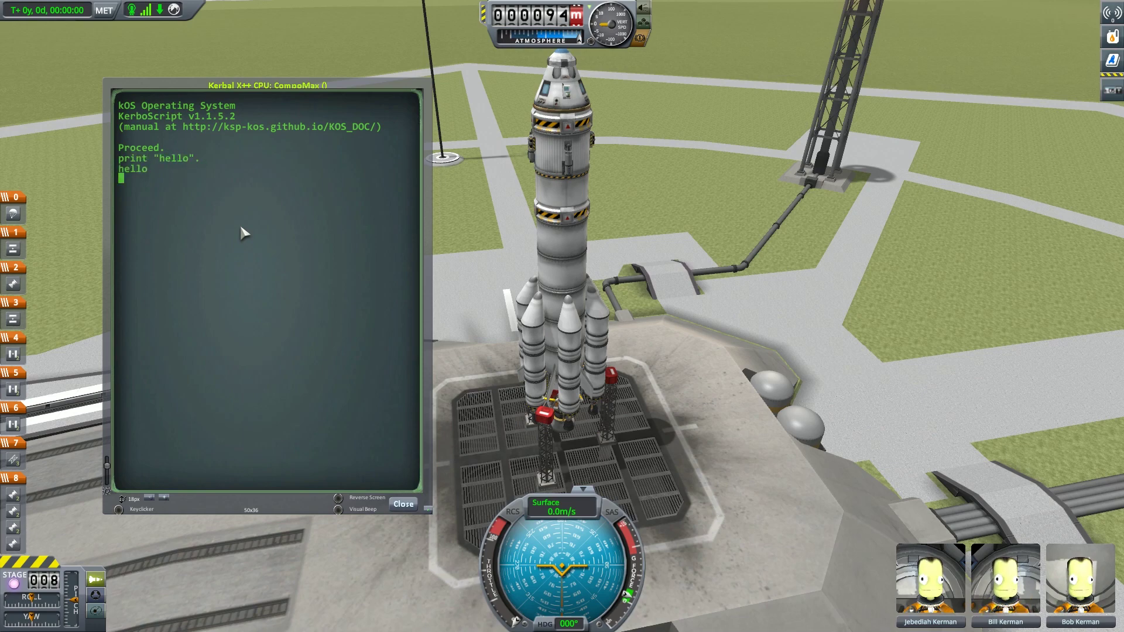
- Launch the rocket from the terminal by running lock throttle to 1. and the stage. command twice
text(lock throttle to 1.)
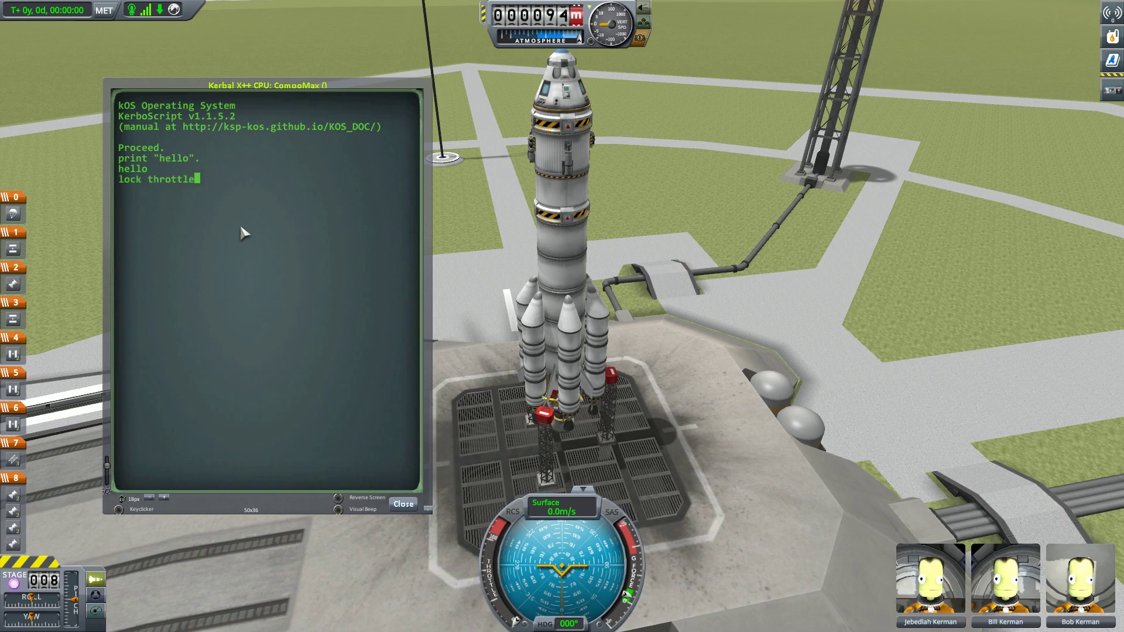
key(Return)
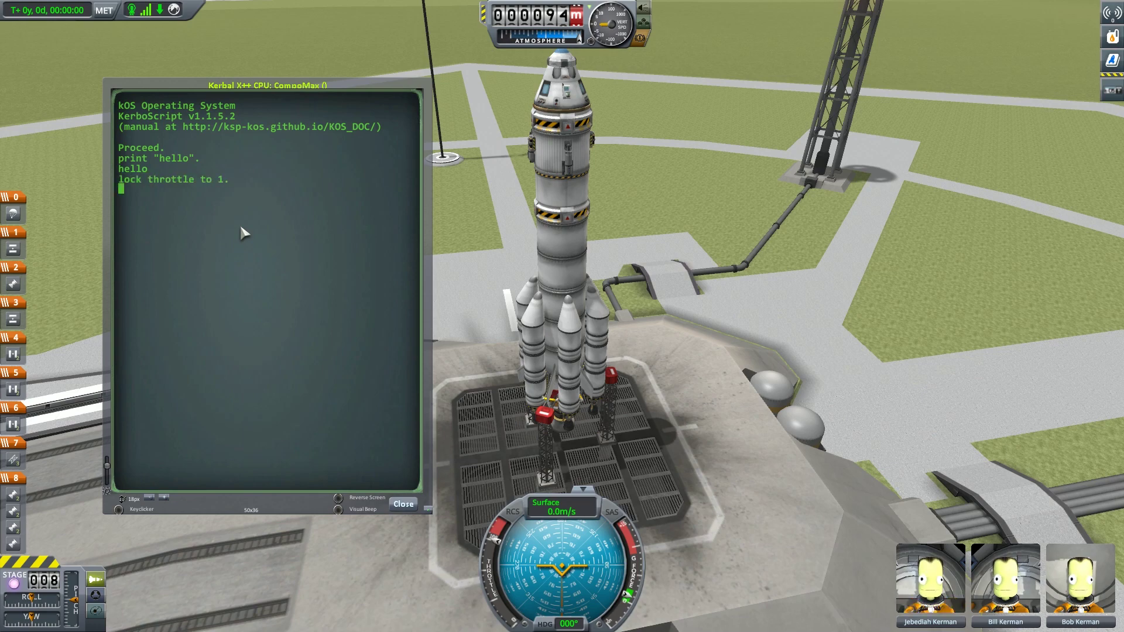
text(stage.)
key(Return)
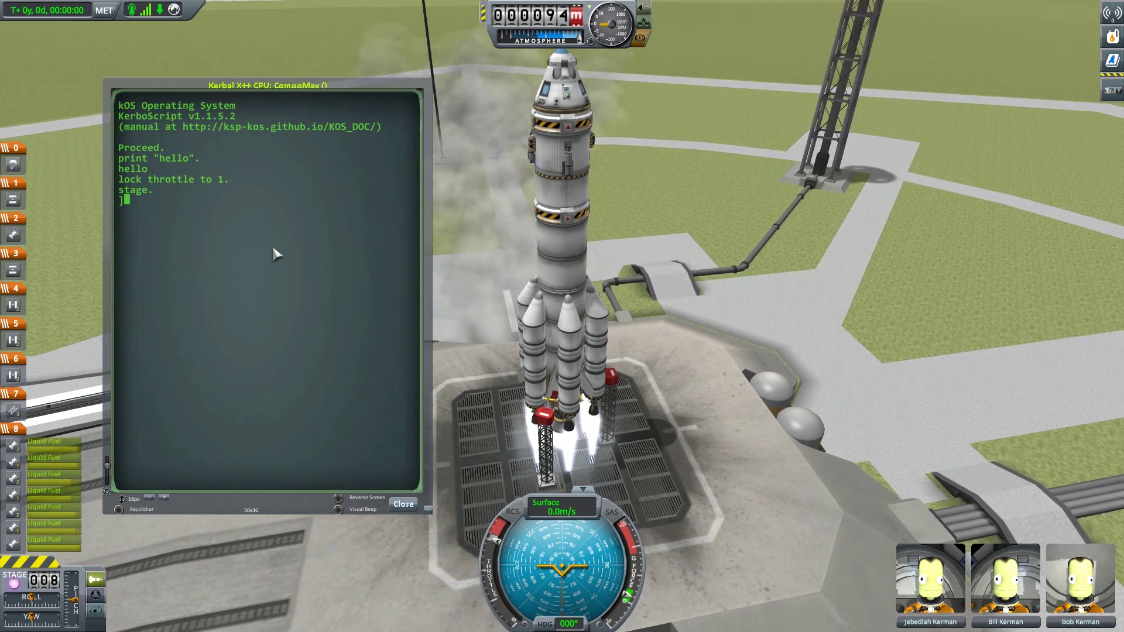
key(Up)
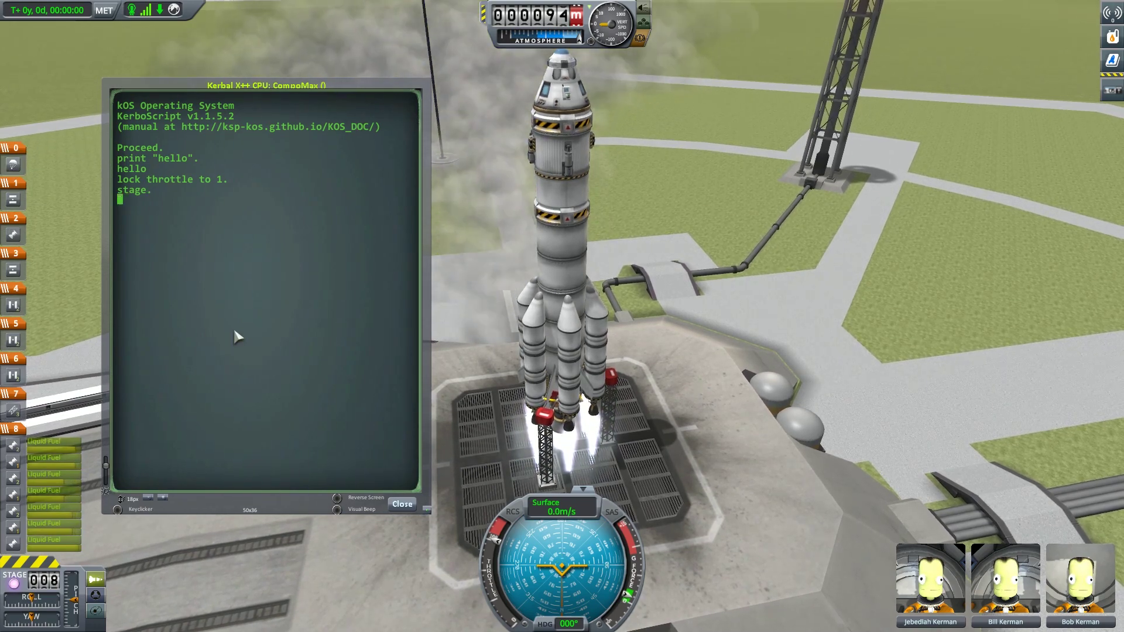
key(Return)
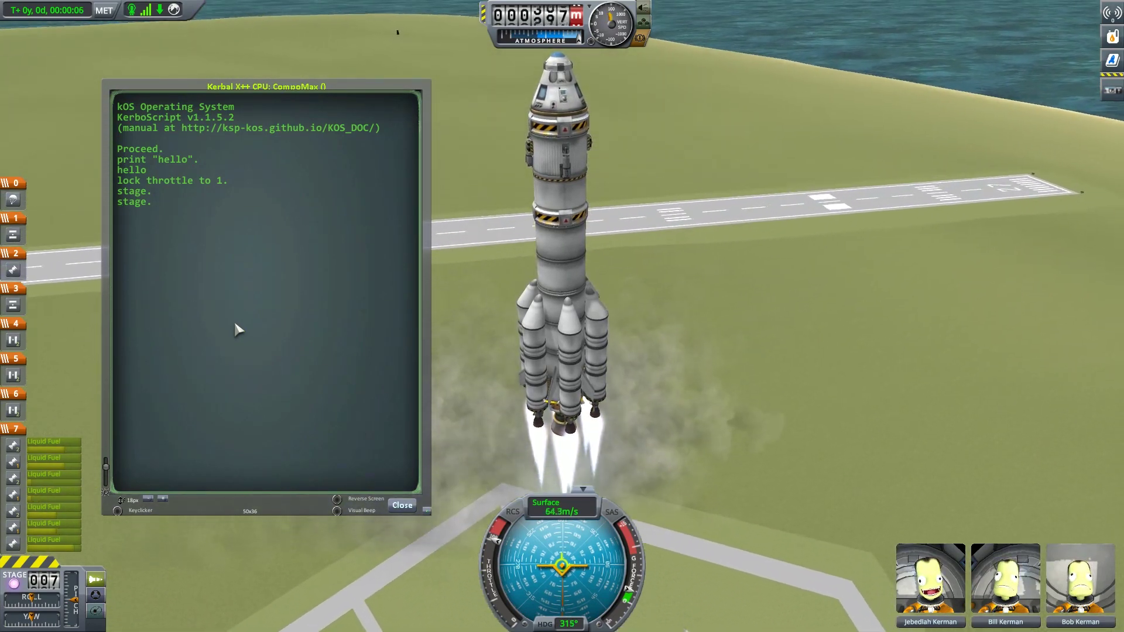
- Try to run the command turn. in the terminal during the ascent
text(turn.)
key(Return)
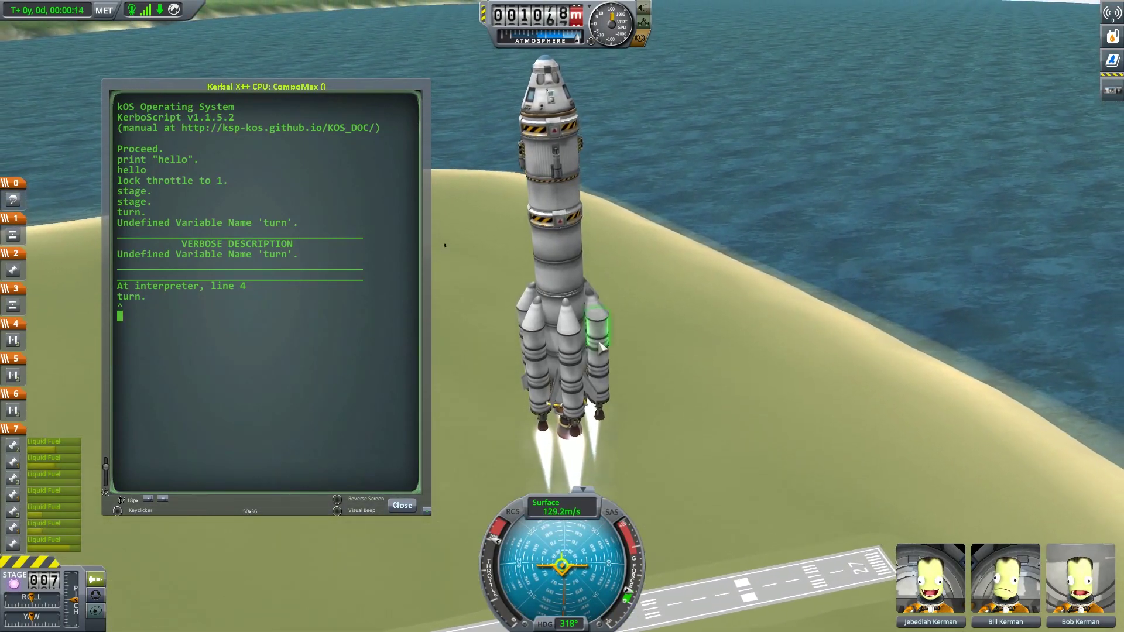
drag(736, 475, 672, 237)
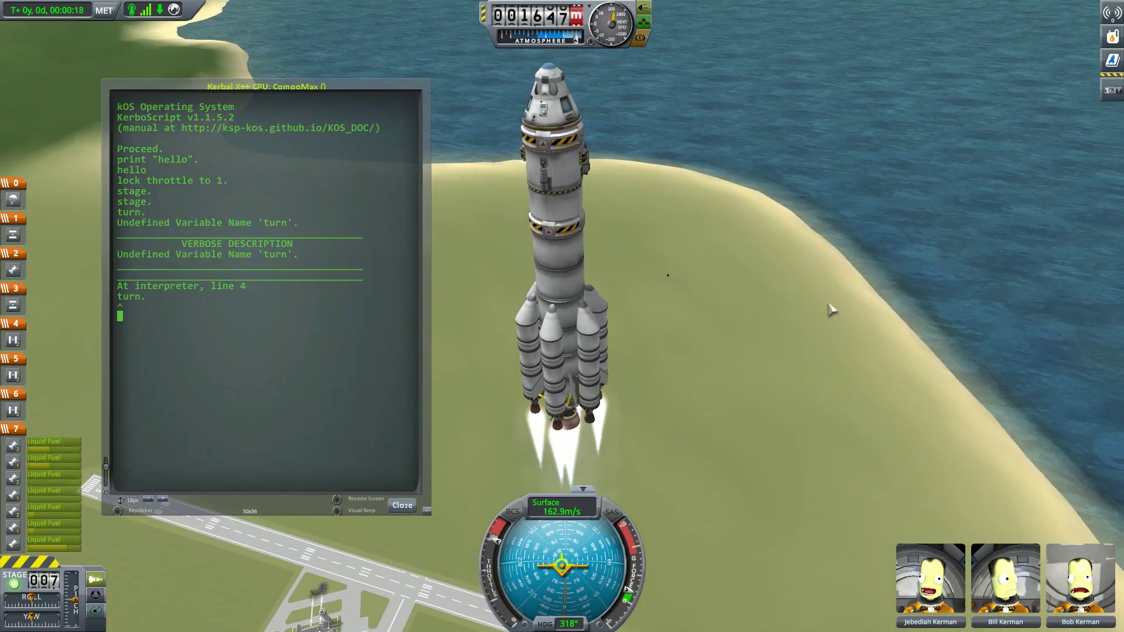
- Run the stage. command twice in the terminal to drop the spent boosters in flight
click(310, 364)
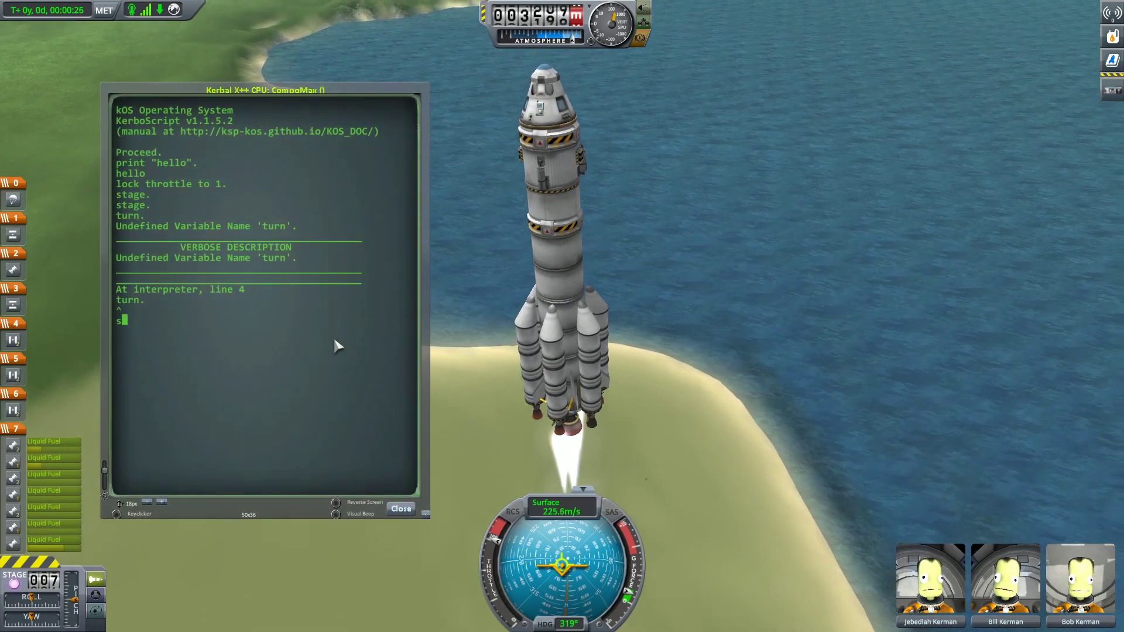
text(stage.)
key(Return)
key(Up)
key(Return)
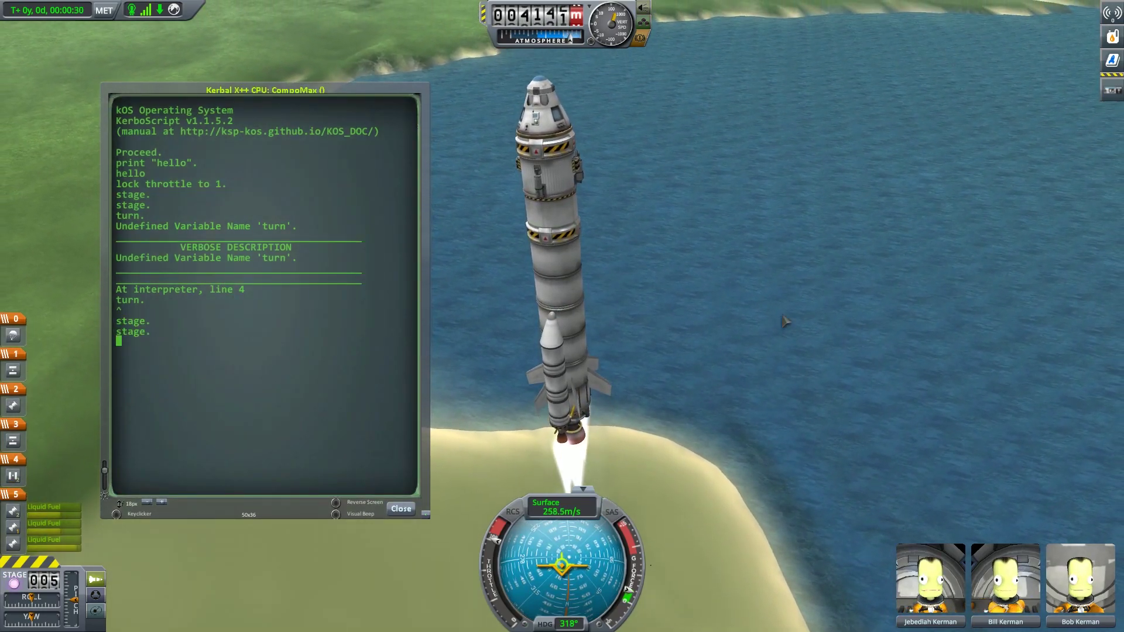
click(746, 382)
drag(747, 382, 694, 181)
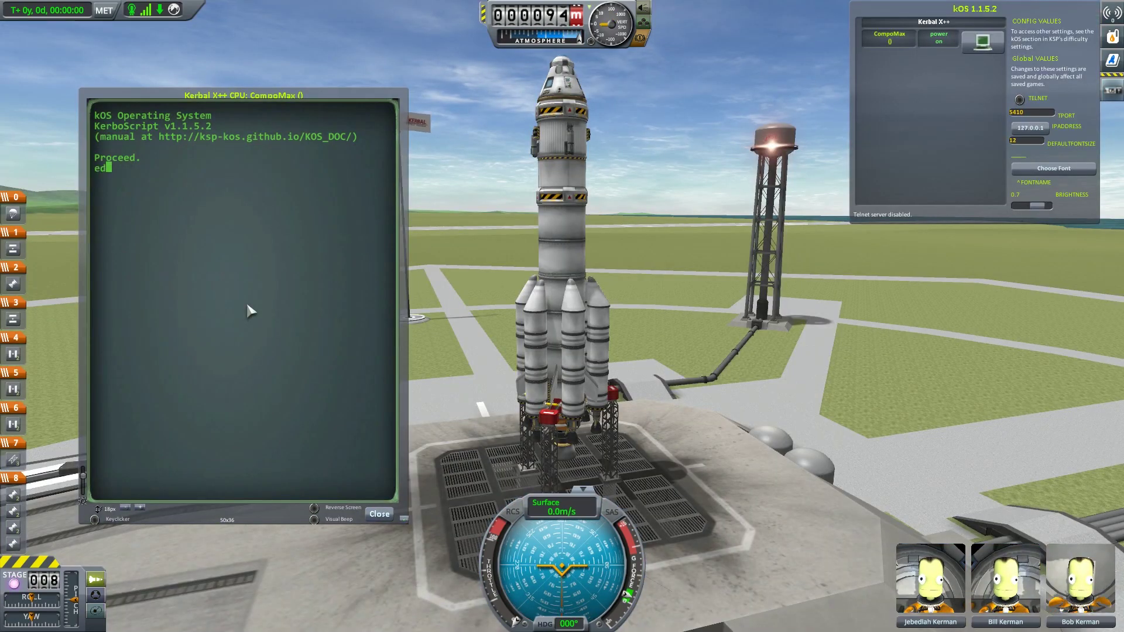
- Run edit start.ks. to create the script on the processor, and move the terminal up to make room for the editor
text(it )
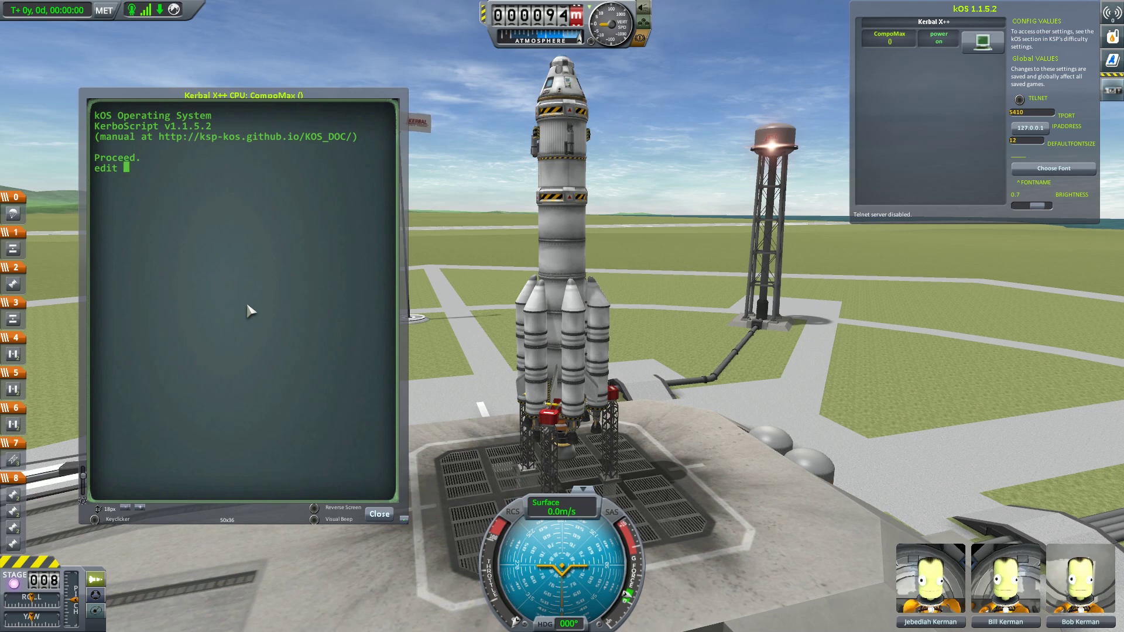
text(start)
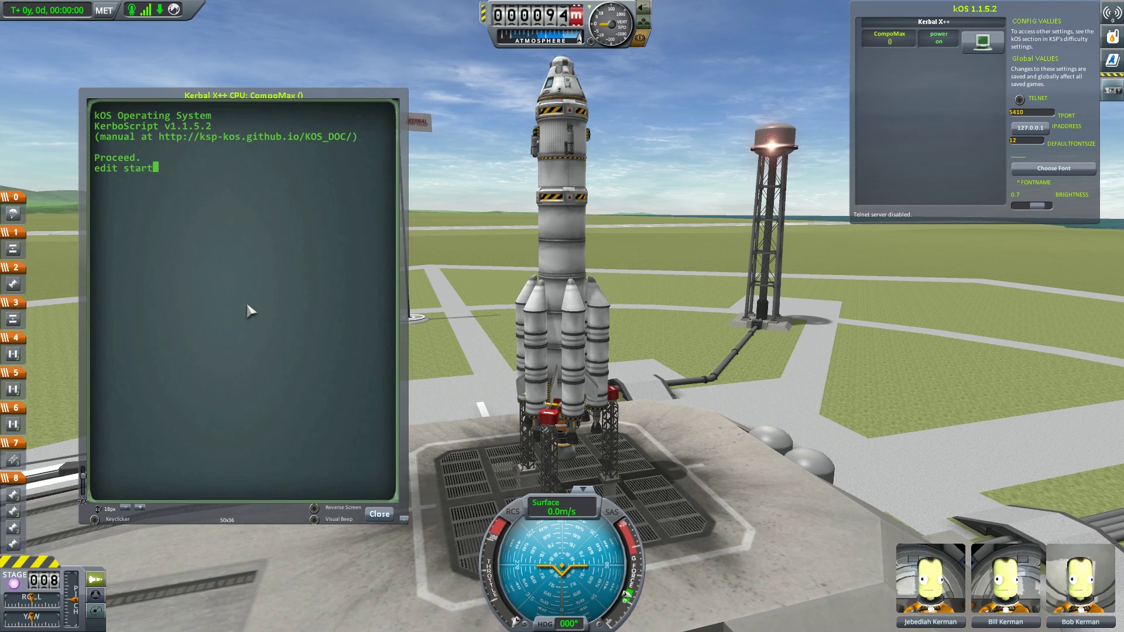
text(.ks.)
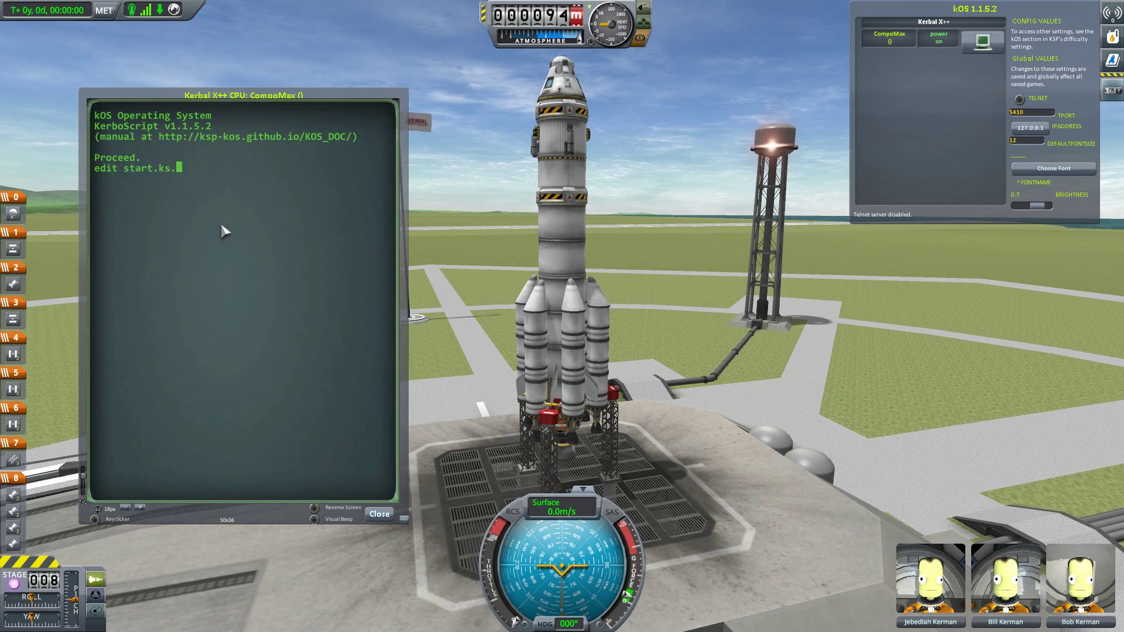
key(Return)
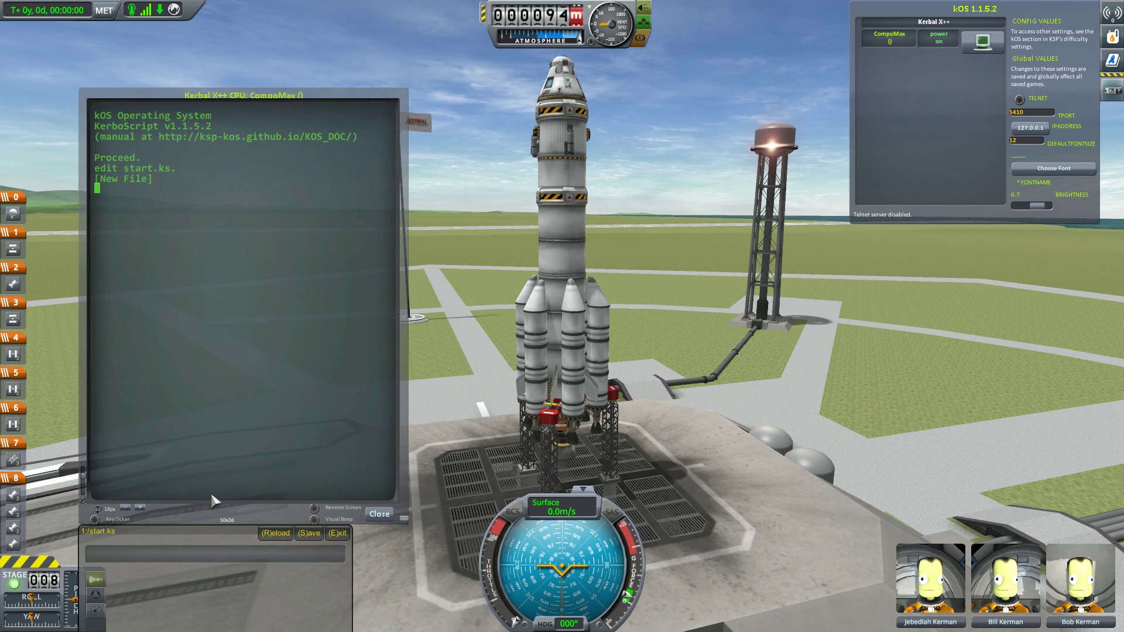
click(204, 542)
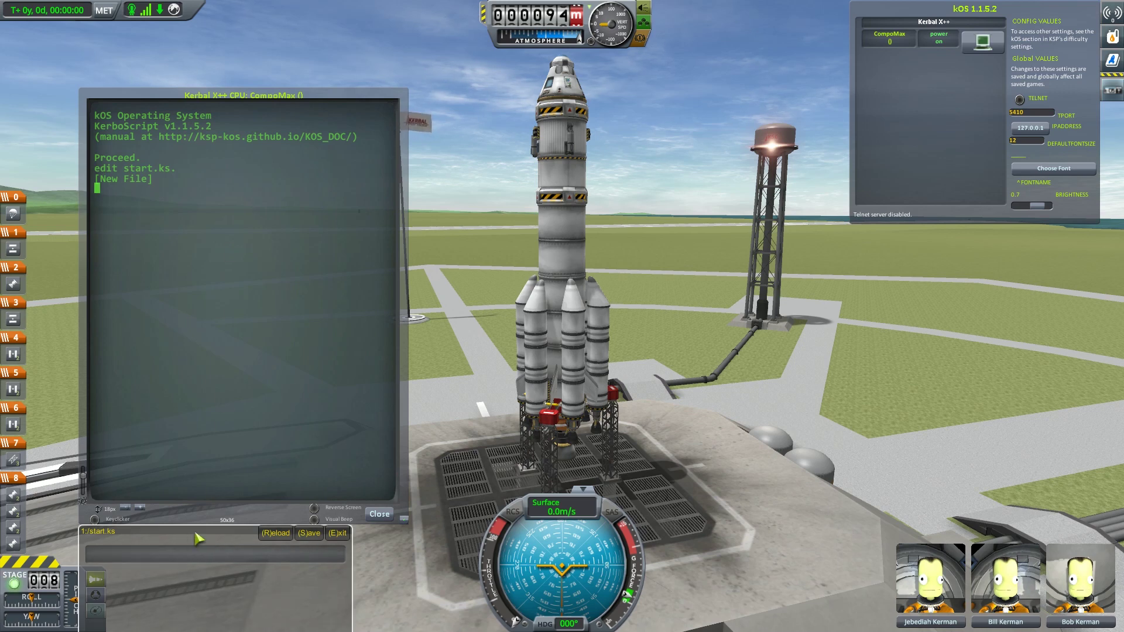
drag(237, 97, 260, 1)
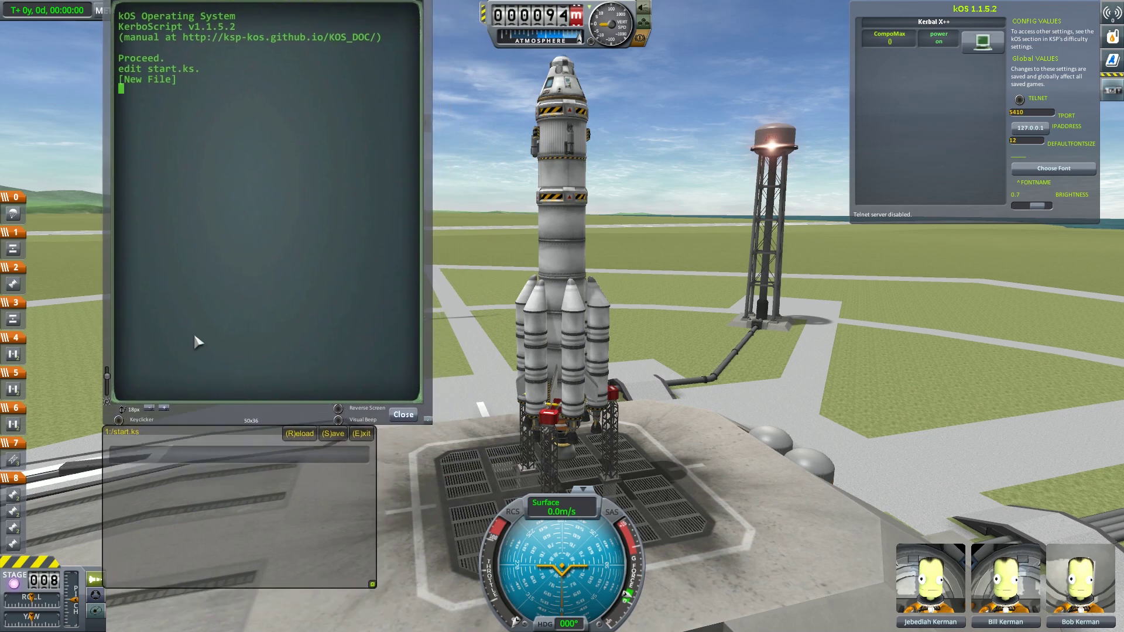
- Write the script lines stage., wait 2., stage. and print "To space!". in the start.ks editor
click(179, 469)
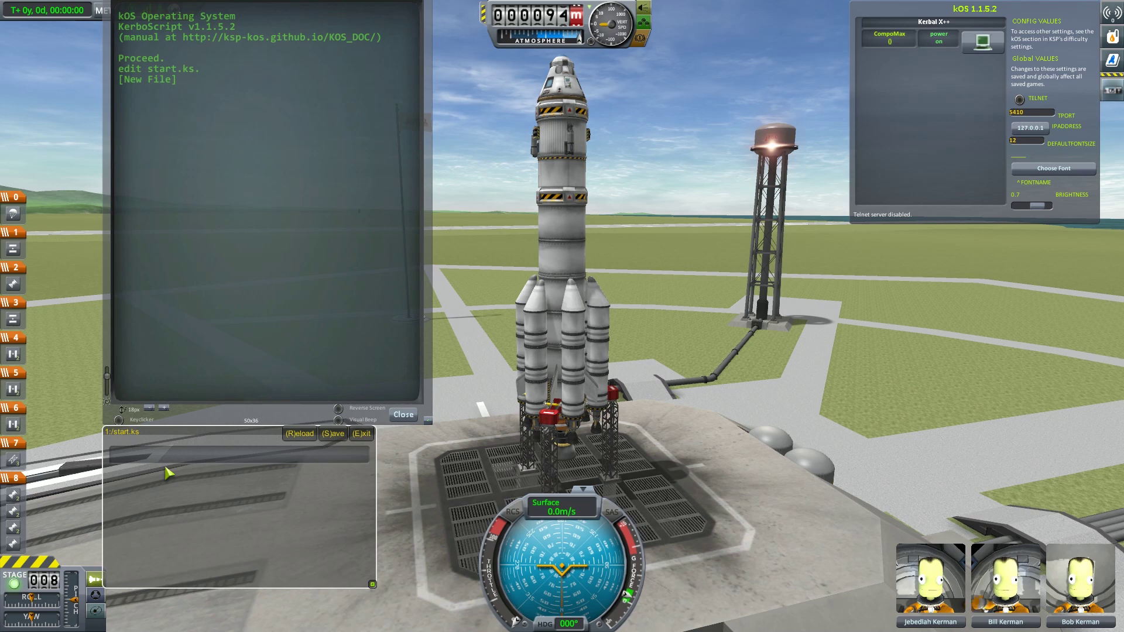
text(stage.)
key(Return)
text(wai)
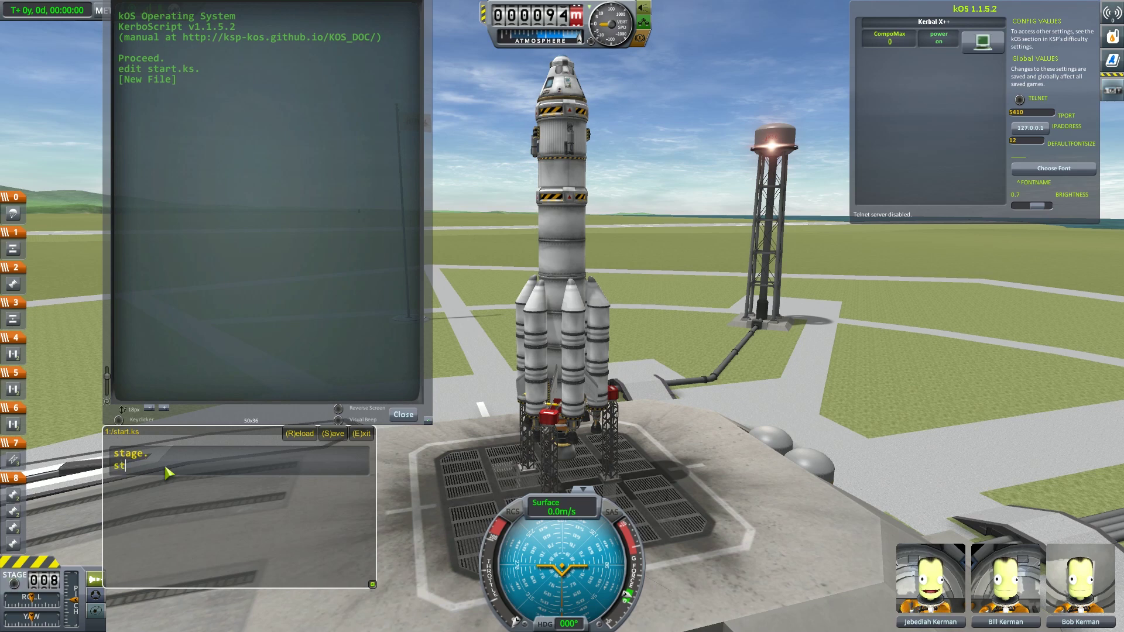
text(t 2.)
key(Return)
text(stage.)
key(Return)
text(print "To space!)
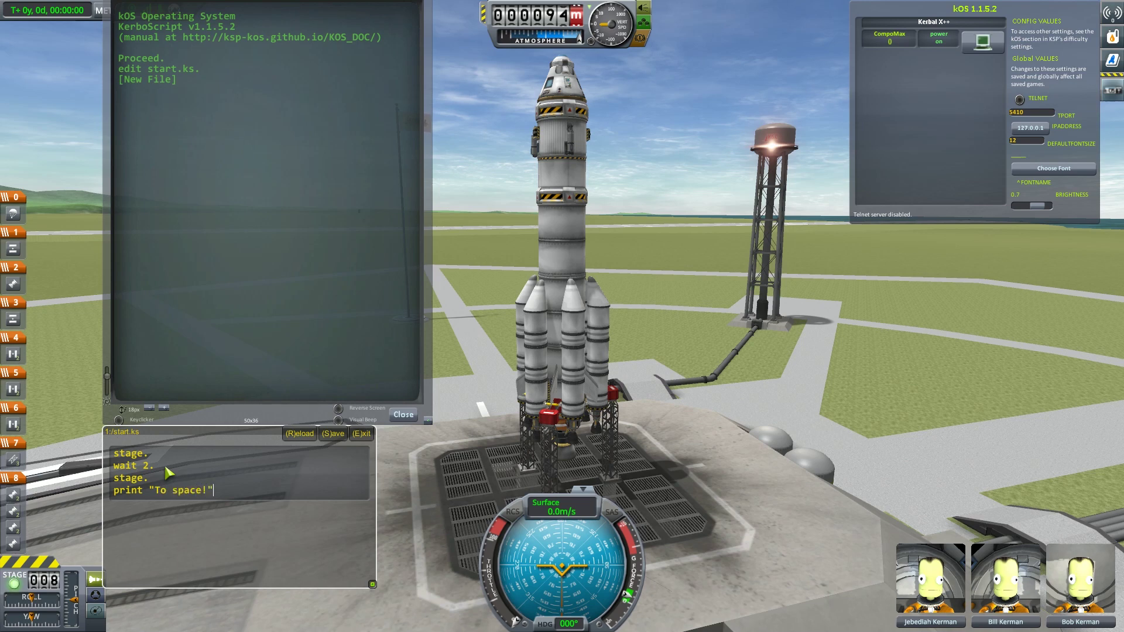
- Insert lock throttle to 1. as the first line of start.ks, and save the script and exit the editor
key(Up)
key(Up)
key(Up)
key(Return)
key(Up)
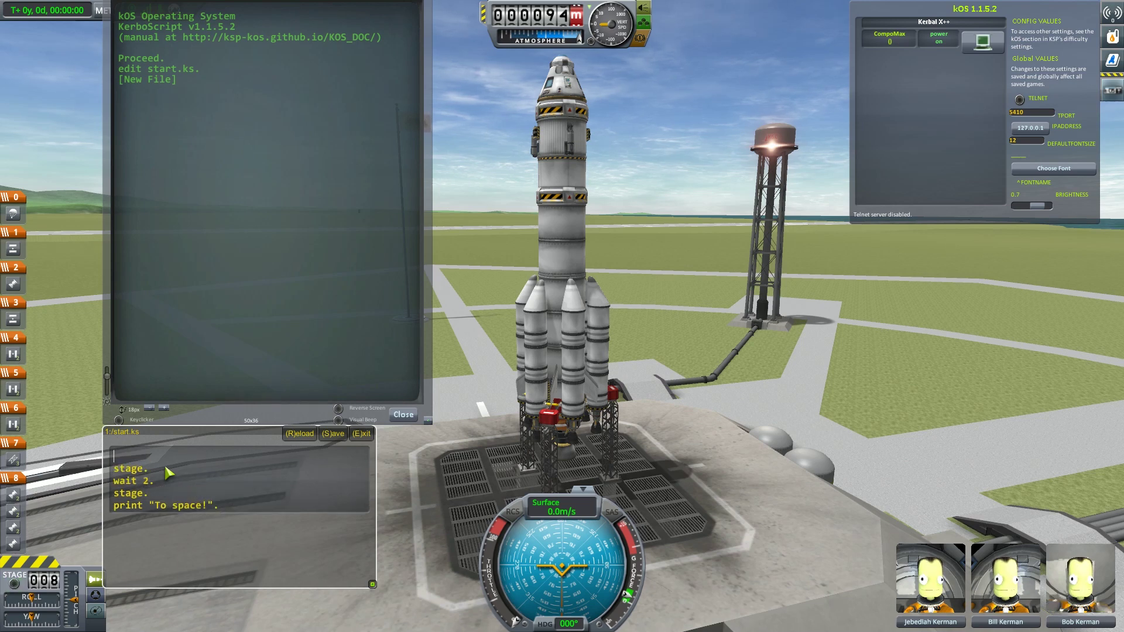
text(lock throttle to 1.)
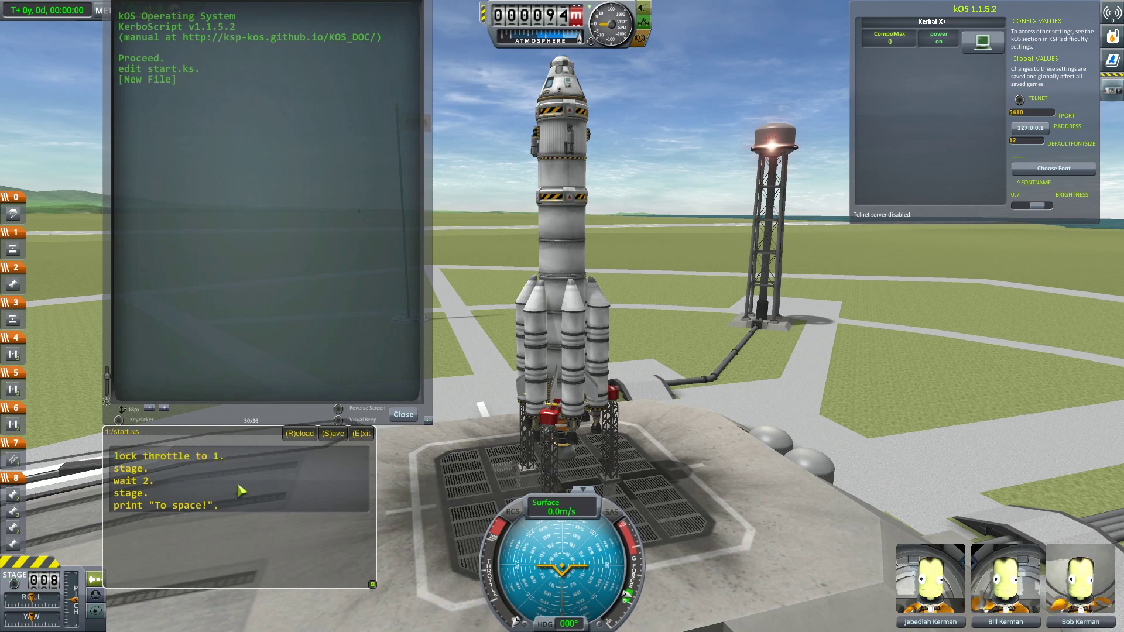
click(333, 436)
click(362, 435)
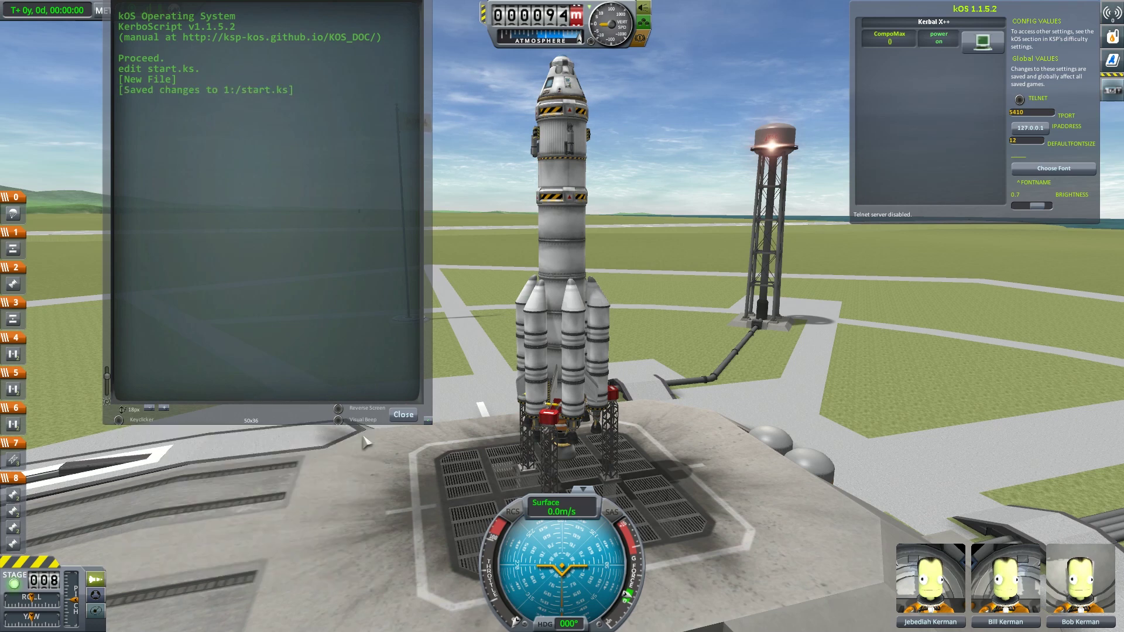
- Make the kOS terminal active and move it so that its title bar is fully in view
click(178, 105)
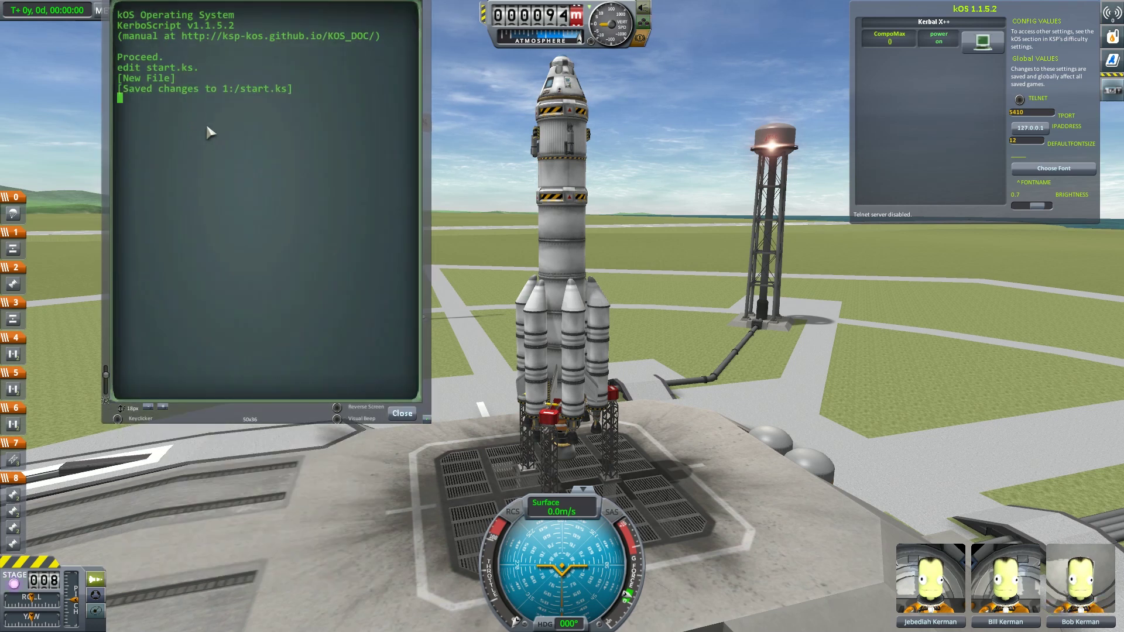
drag(298, 417, 292, 490)
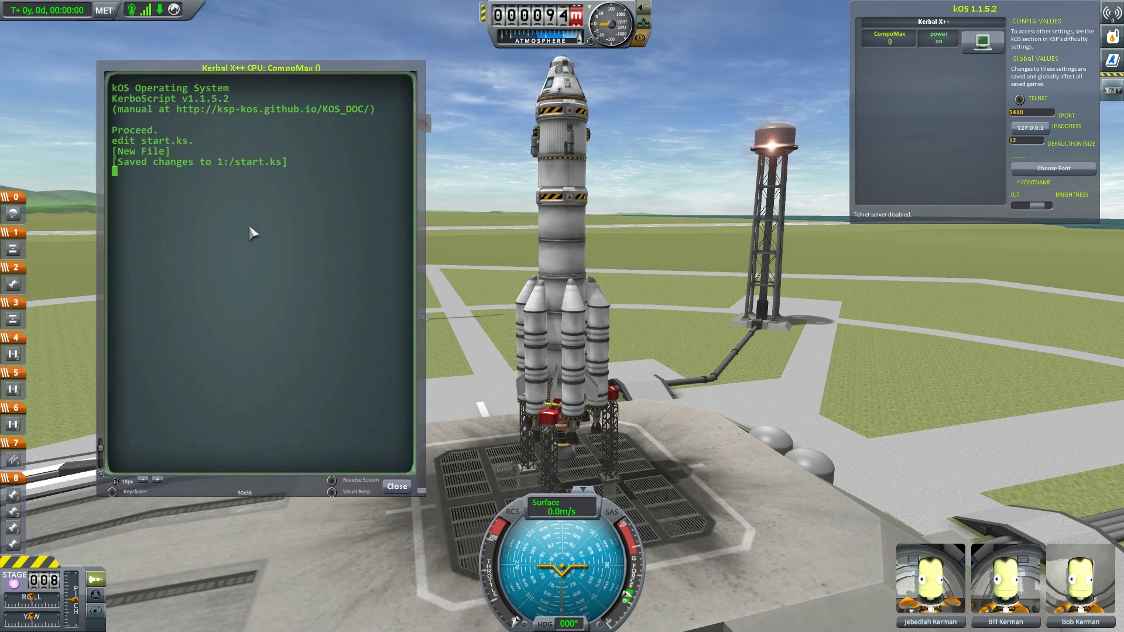
text(cd)
key(BackSpace)
key(BackSpace)
text(d:)
key(BackSpace)
key(BackSpace)
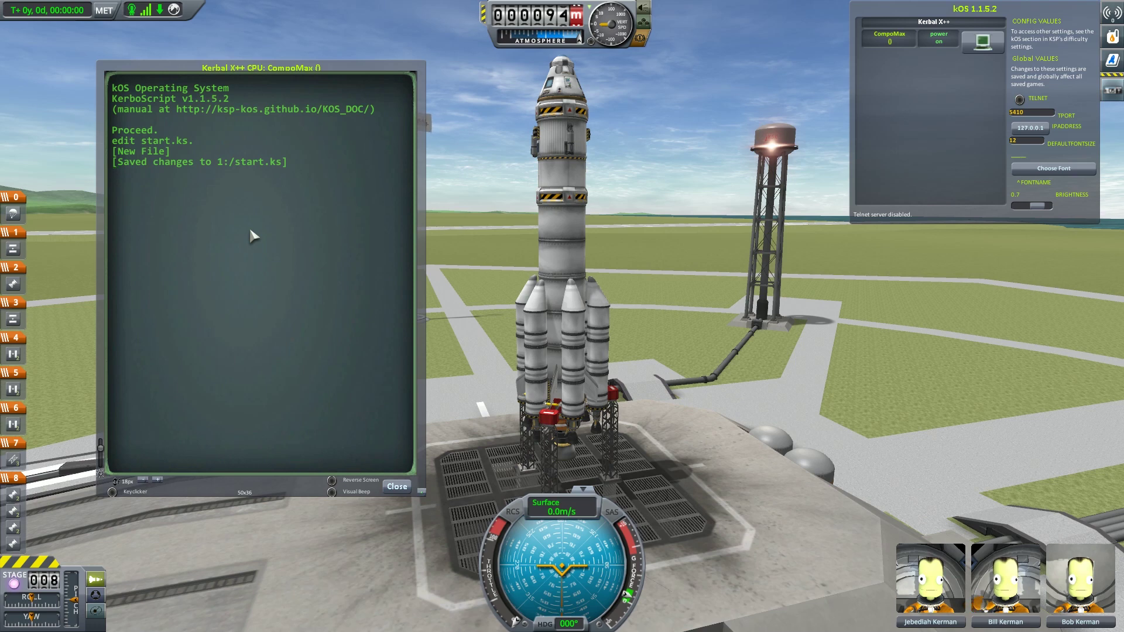
- Run the start.ks script from the processor's local volume with runpath("1:/start.ks")
drag(221, 162, 220, 165)
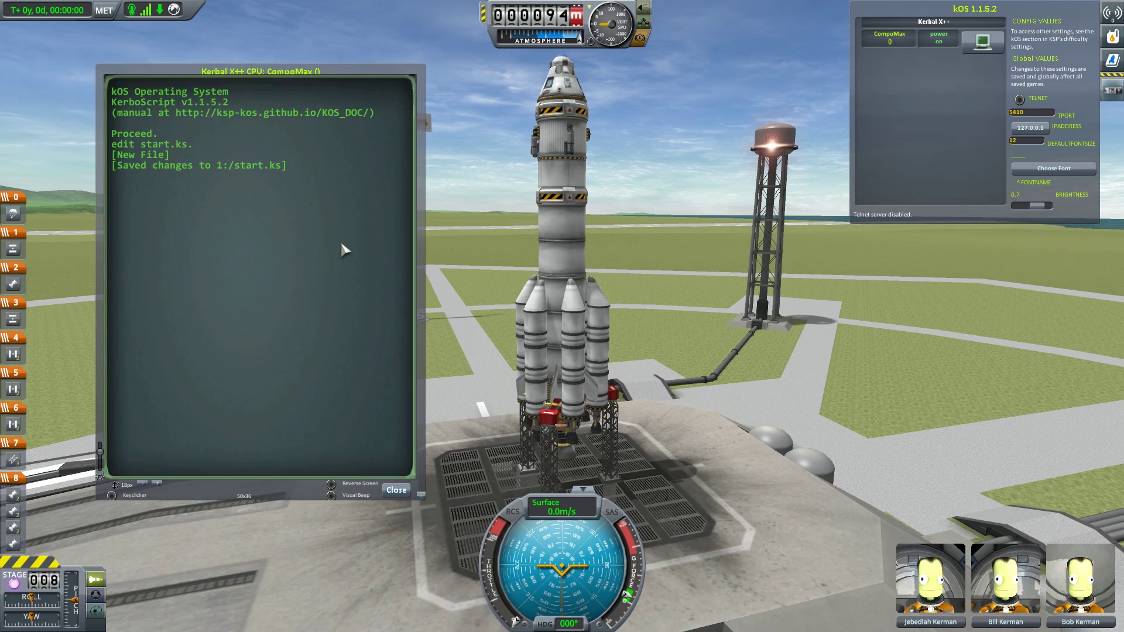
text(runpath)
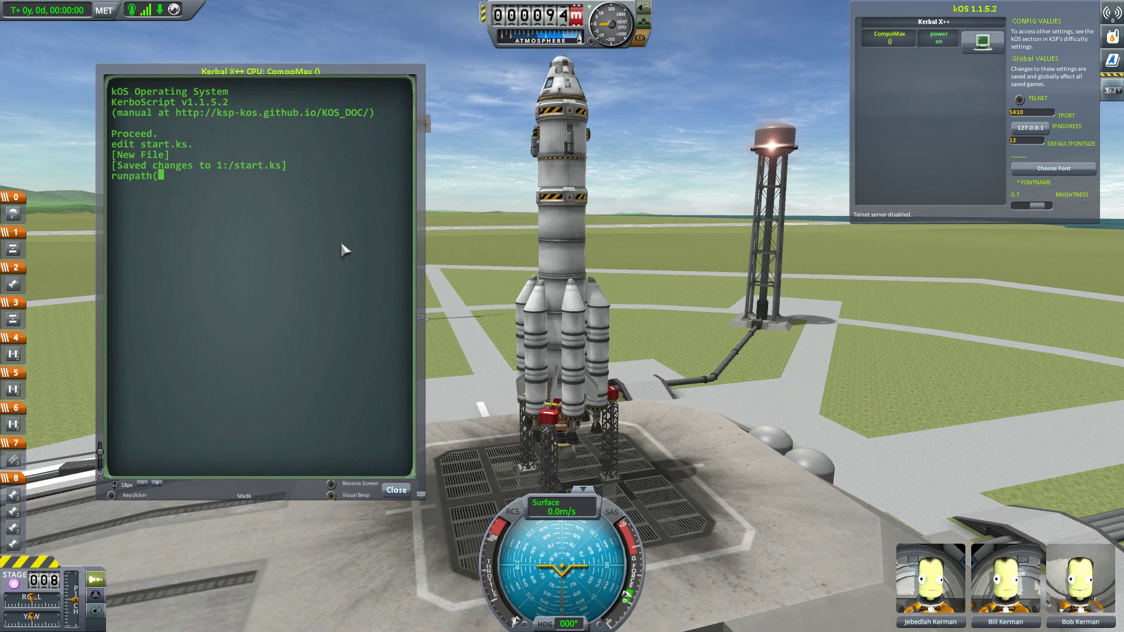
text(()
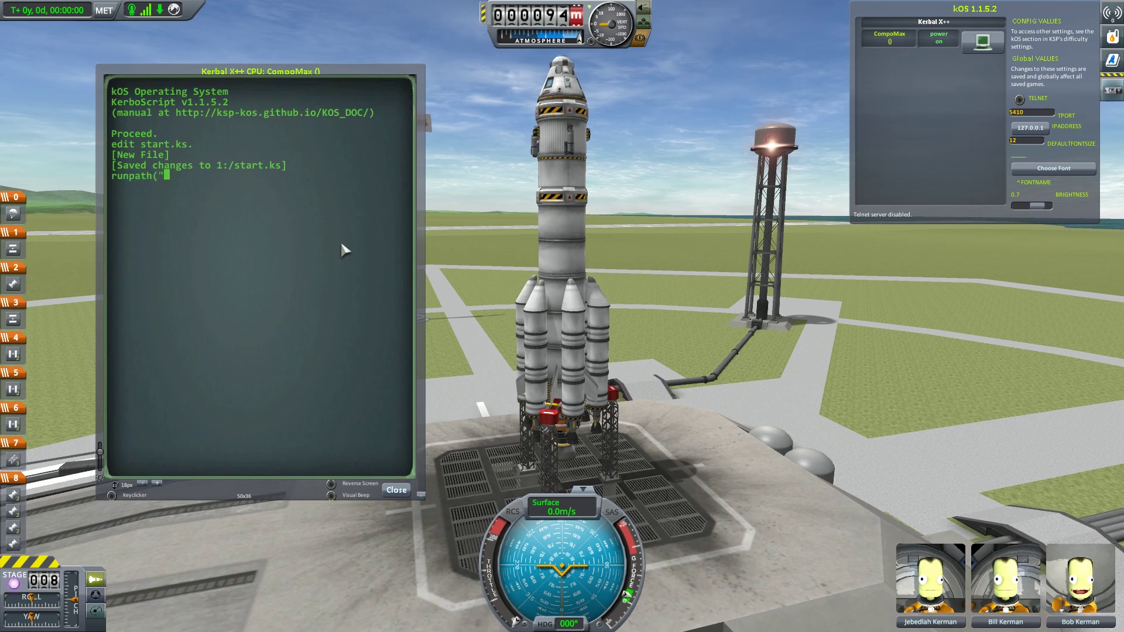
text("1:)
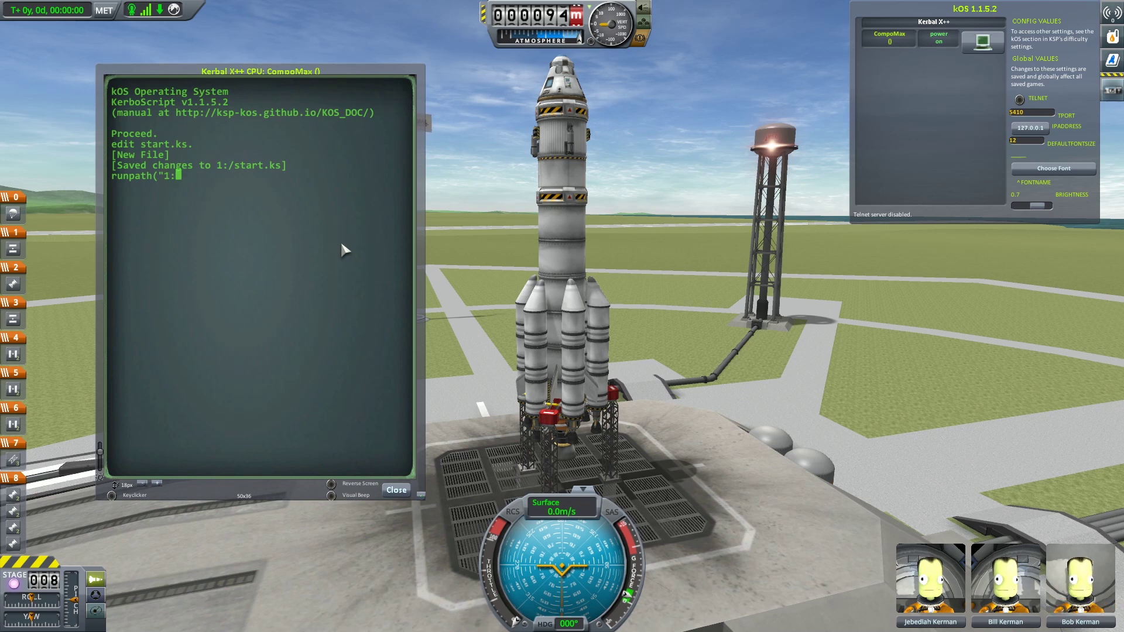
text(/start.ks").)
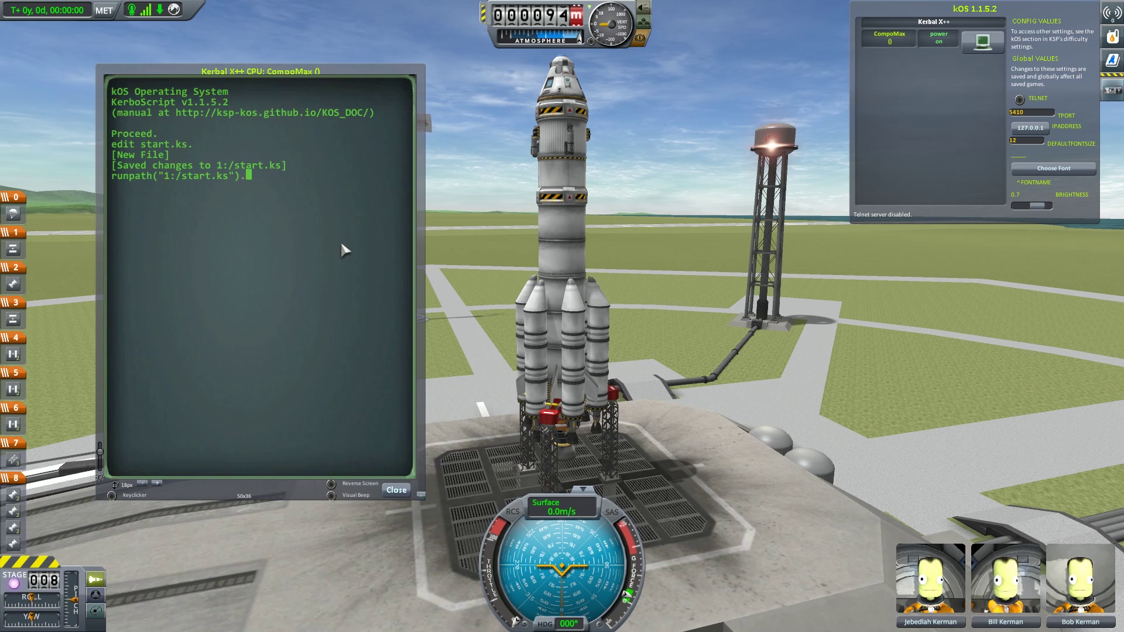
key(Return)
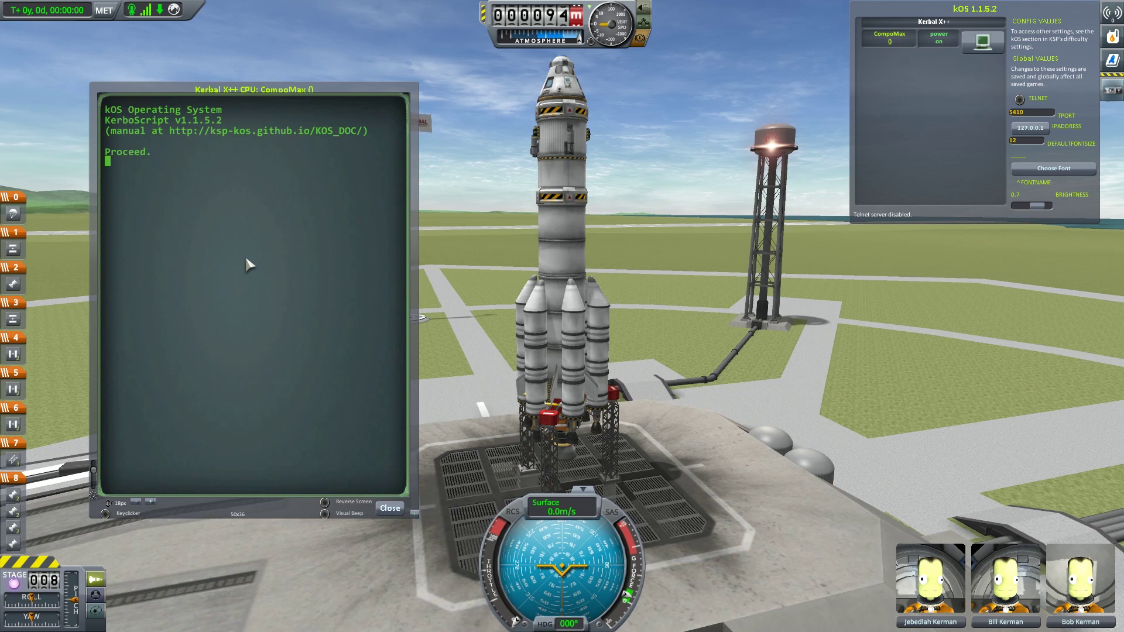
- Run the hello.ks script from volume 0 with runpath("0:/hello.ks")
text(runpath)
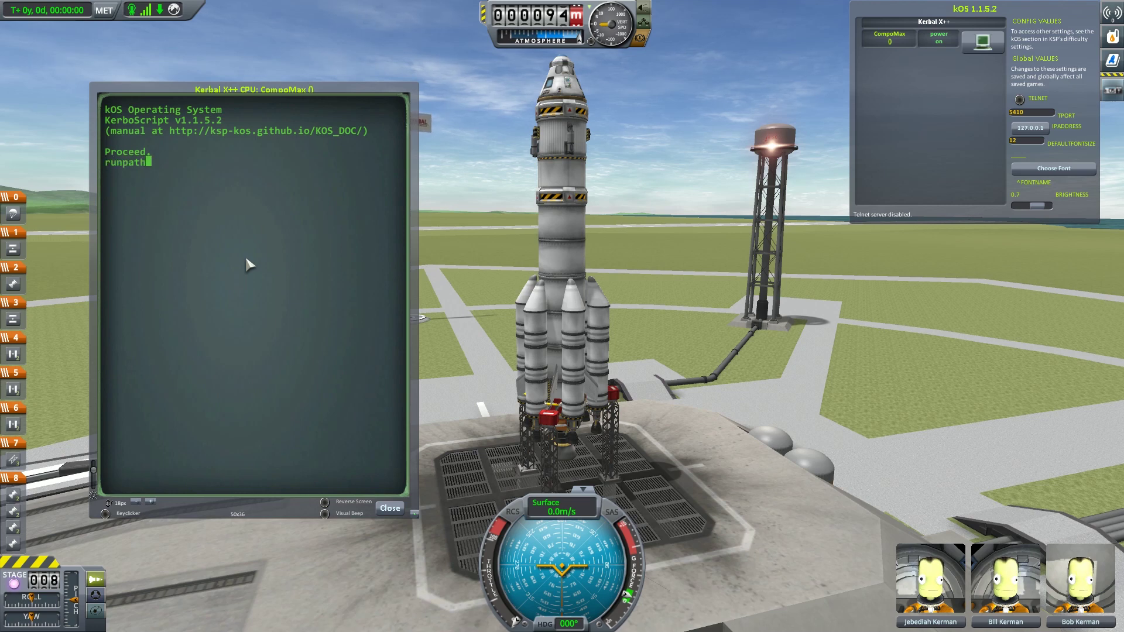
text(("0)
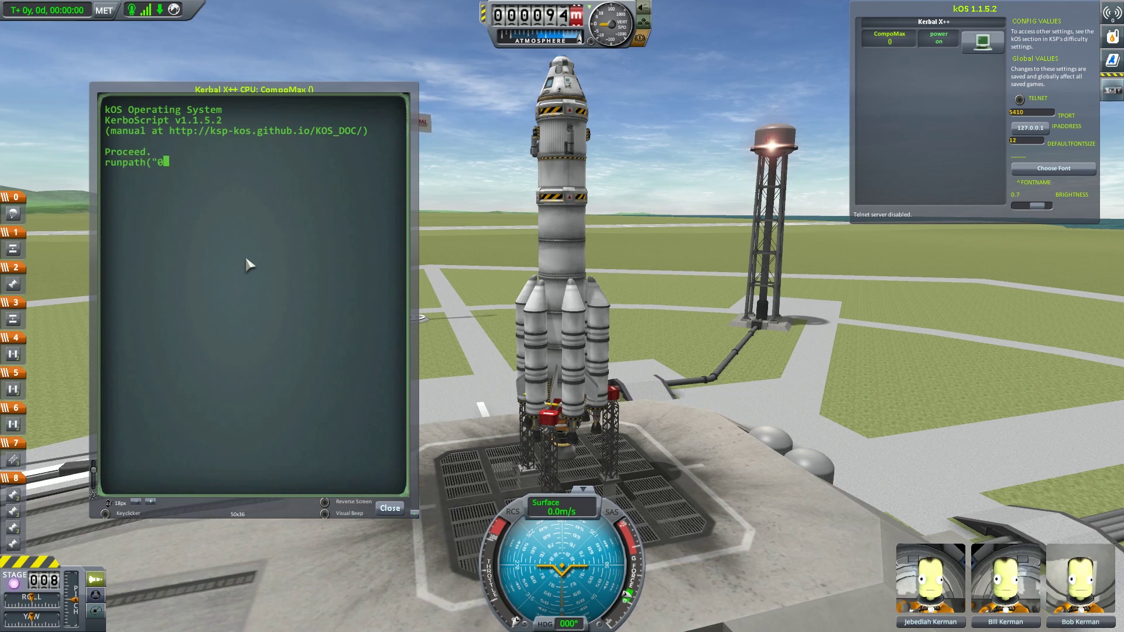
text(:/)
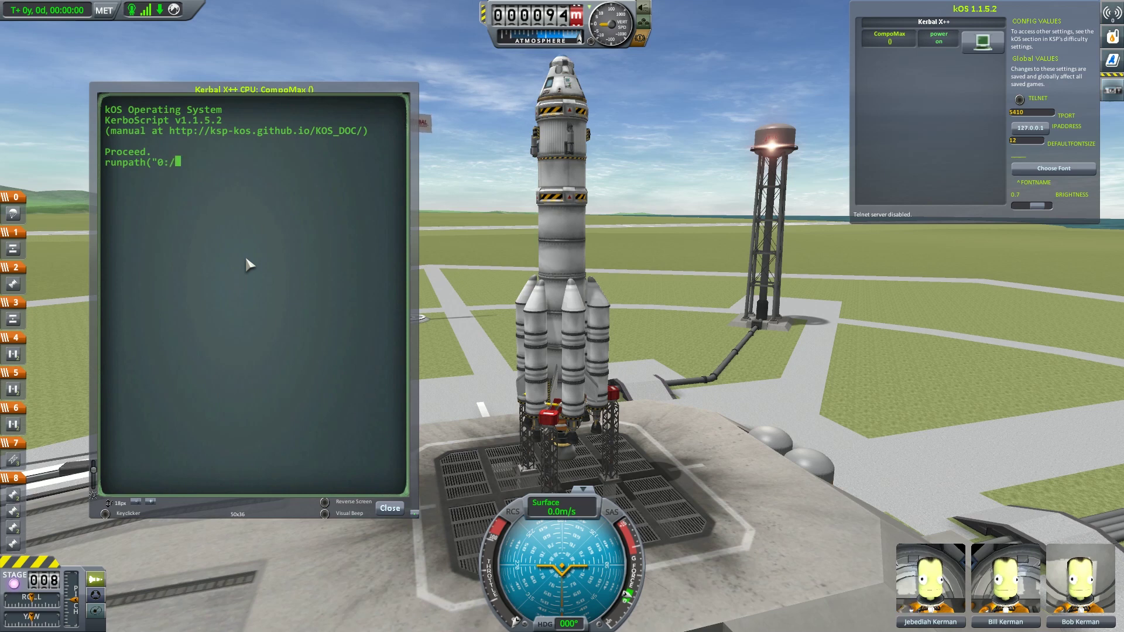
text(hello.ks").)
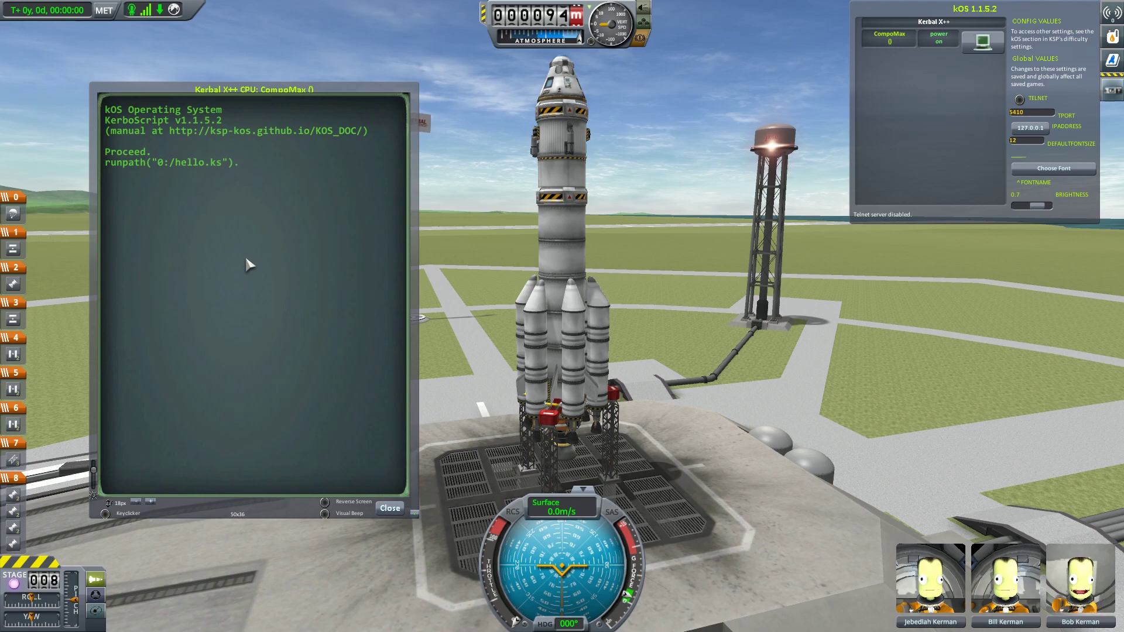
key(Return)
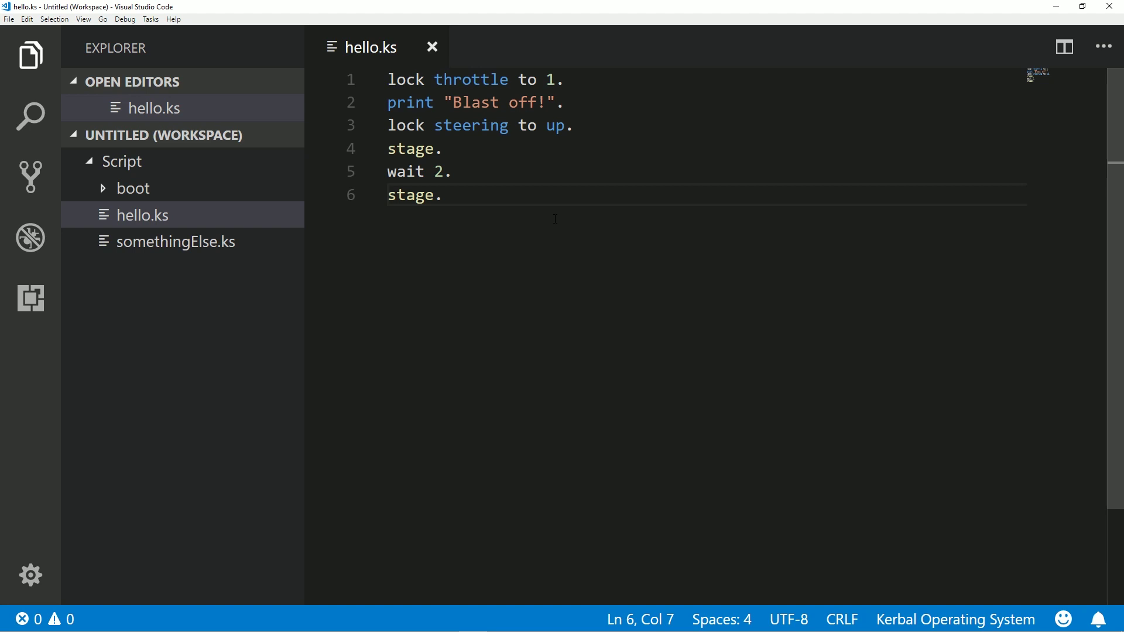
- Switch to Visual Studio Code and go through the lines of hello.ks one by one to review the launch script
key(Up)
key(Up)
key(Up)
key(Up)
key(Up)
key(Up)
key(Down)
key(Down)
key(Down)
key(Down)
key(Down)
- Add wait until false. as a new last line of hello.ks, and save the script
key(Return)
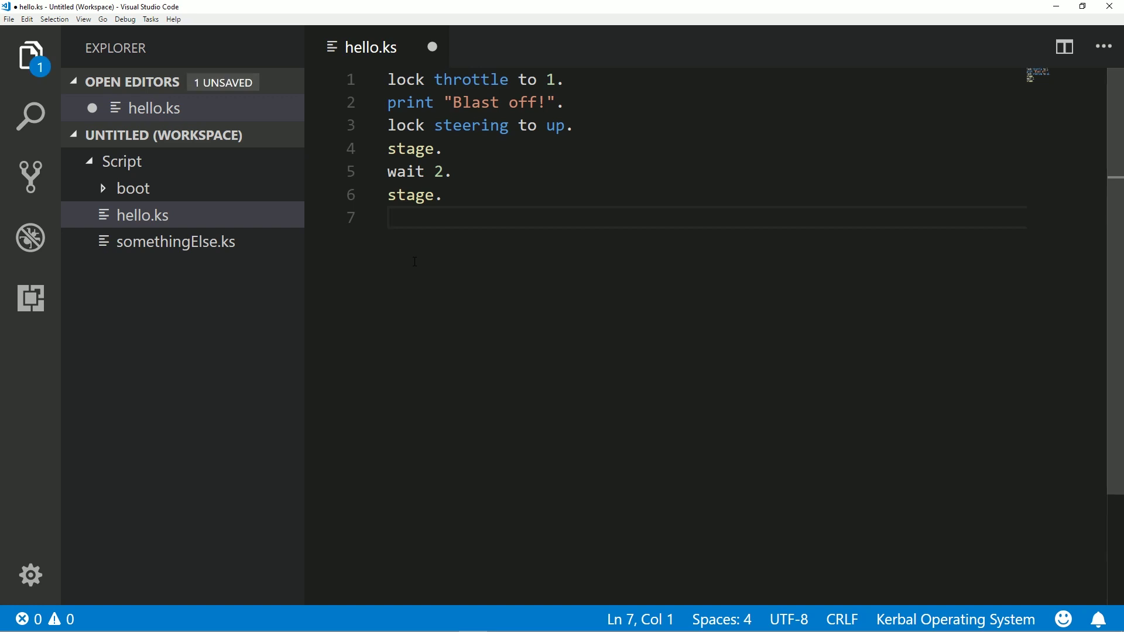
text(wait until false.)
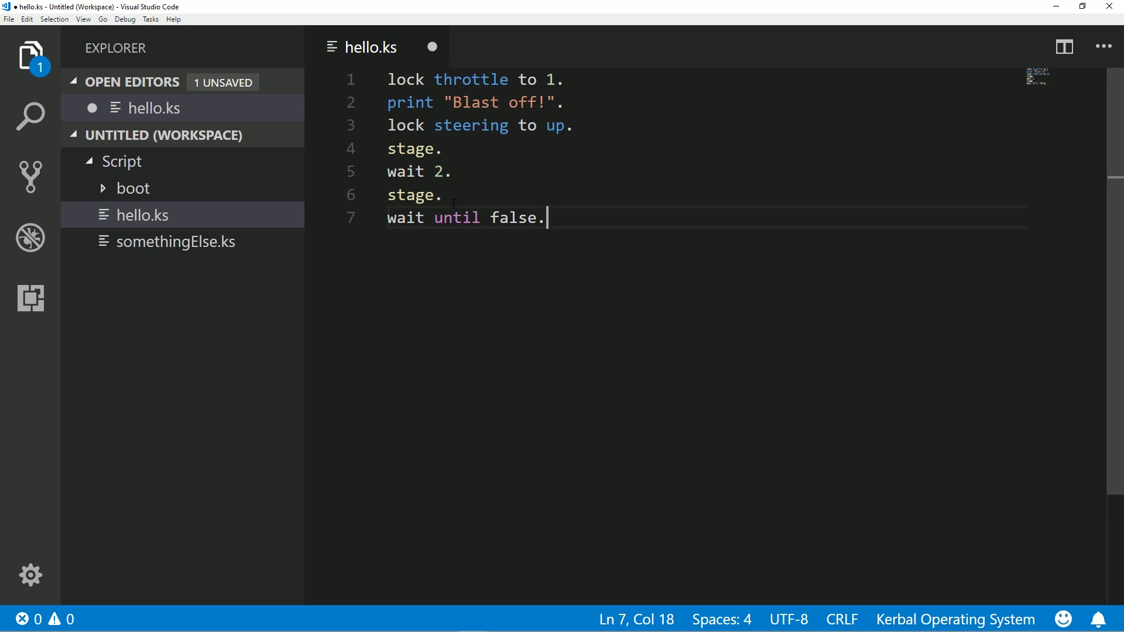
drag(482, 217, 556, 230)
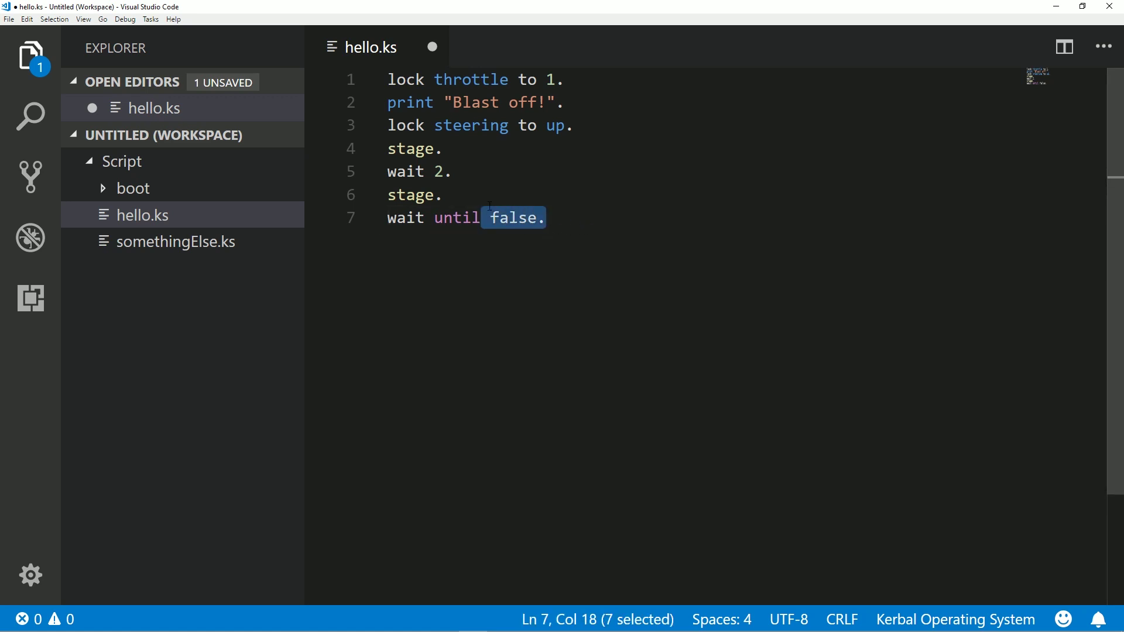
click(518, 219)
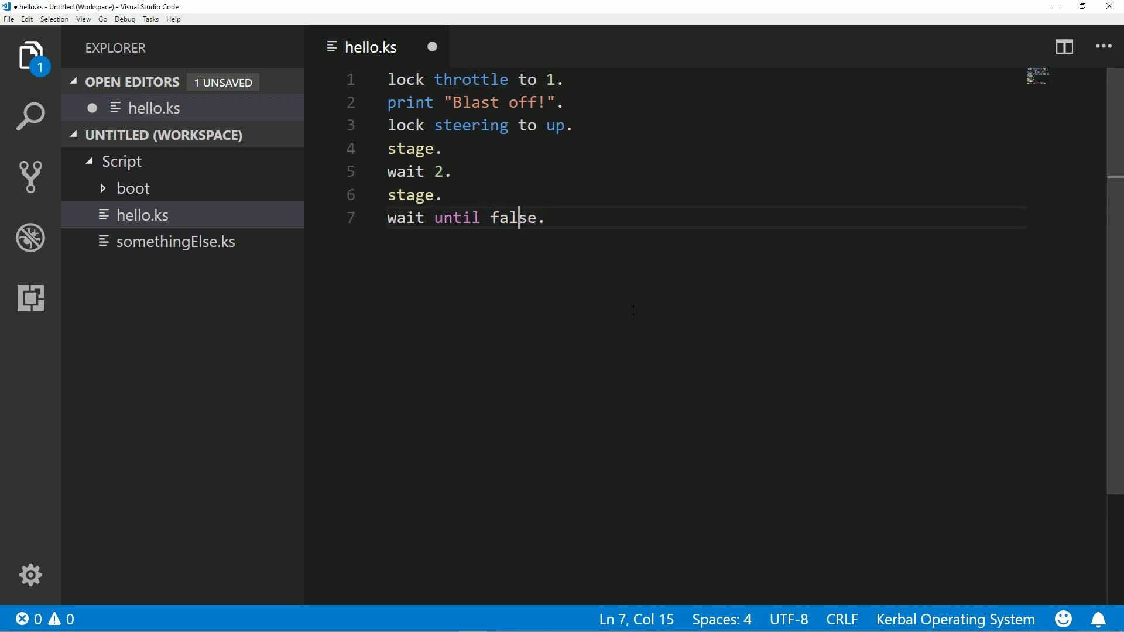
key(ctrl+s)
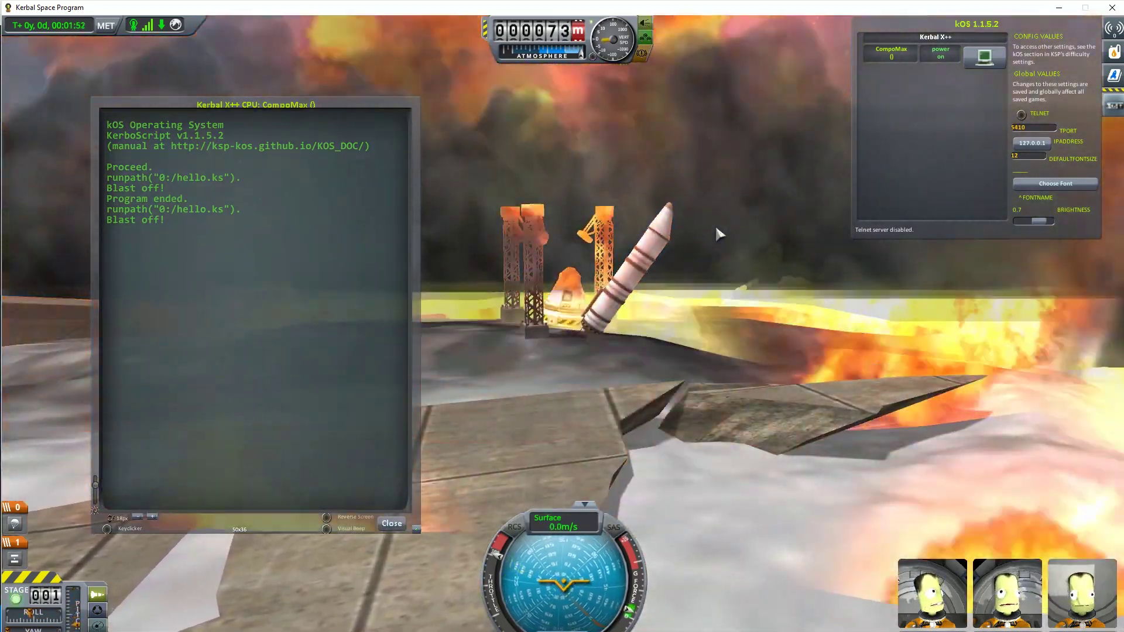
- Back in Kerbal Space Program, examine the crew capsule between the launch towers up close
scroll(715, 233, up, 5)
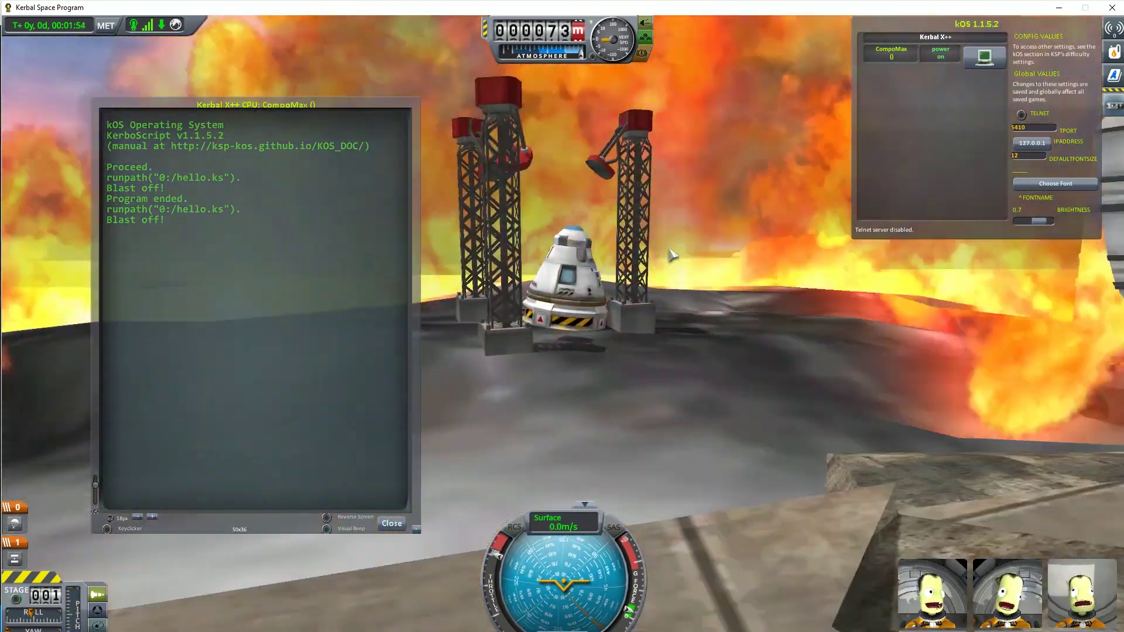
scroll(672, 253, up, 5)
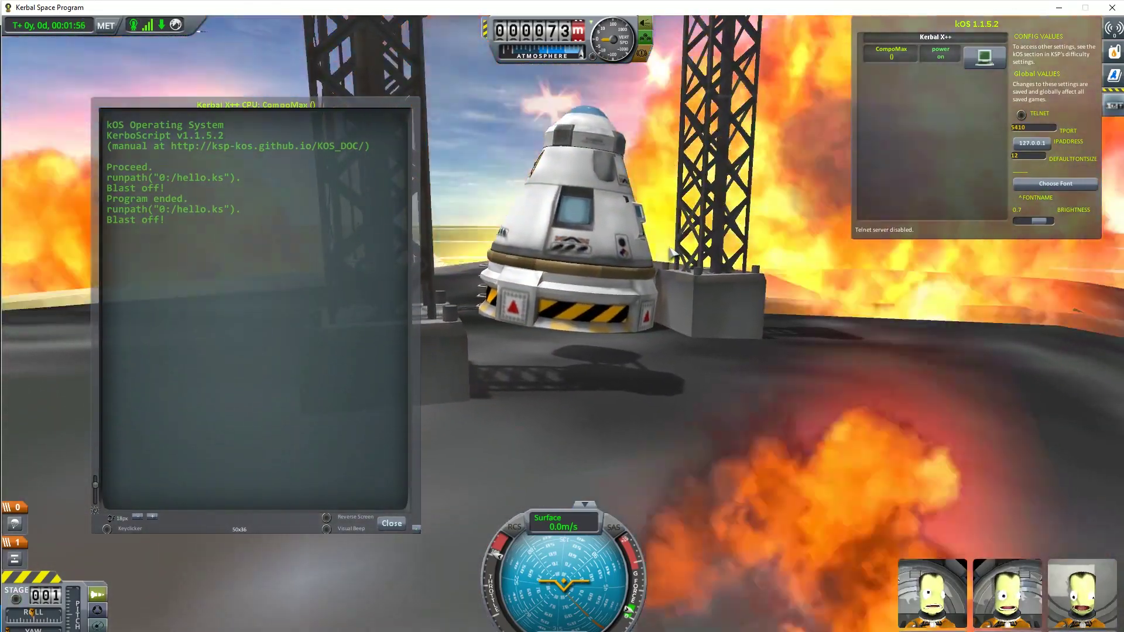